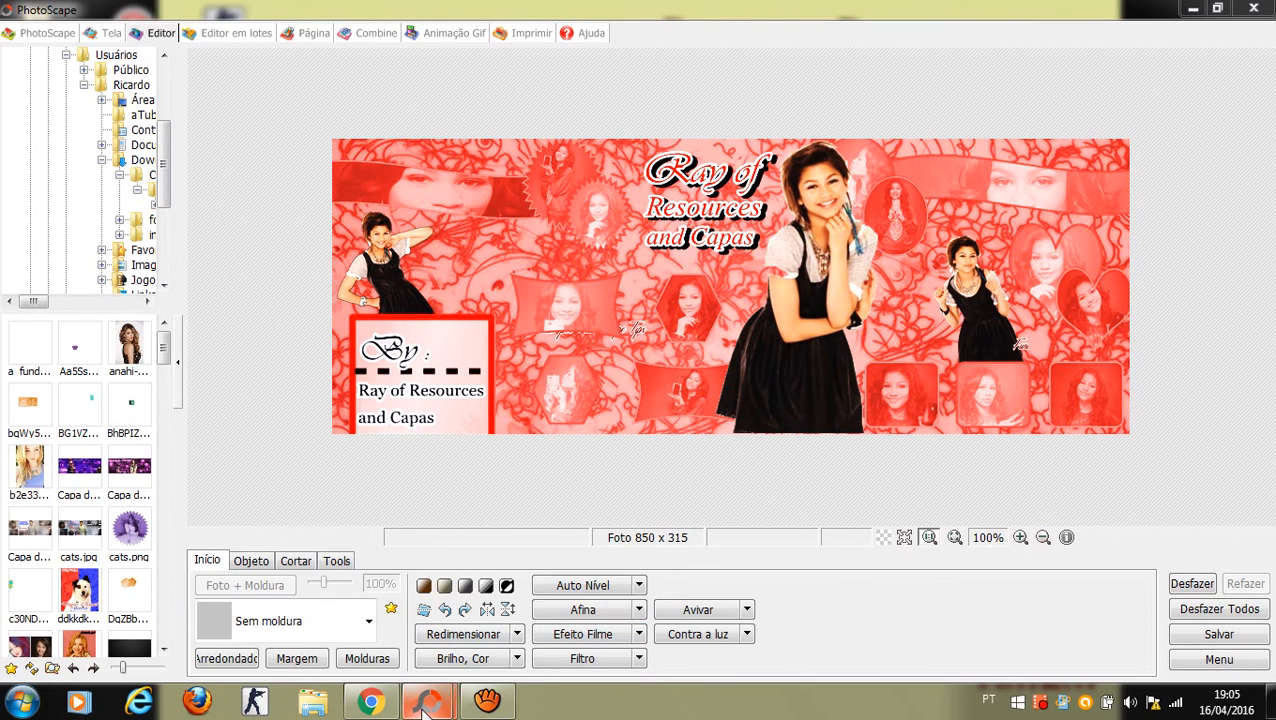
Step: Create a new blank white 850 x 315 photo with Nova Foto
mouse_move(424, 708)
left_click(407, 641)
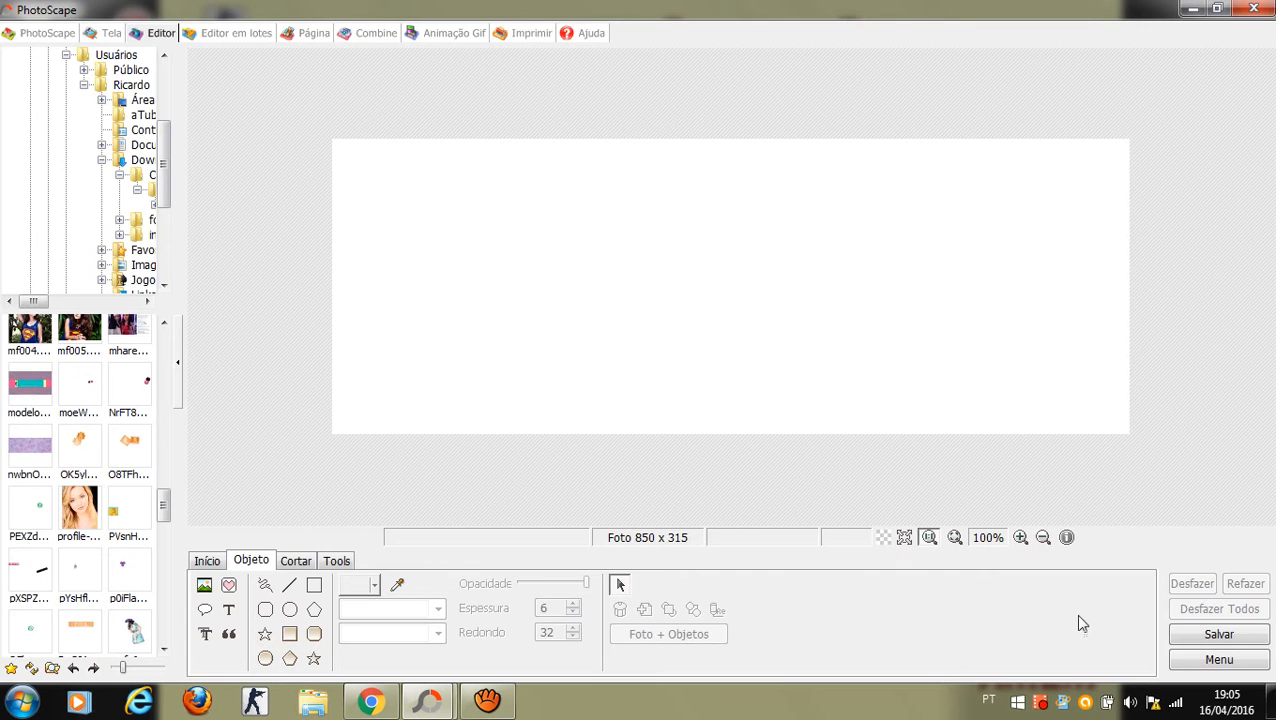
left_click(1185, 660)
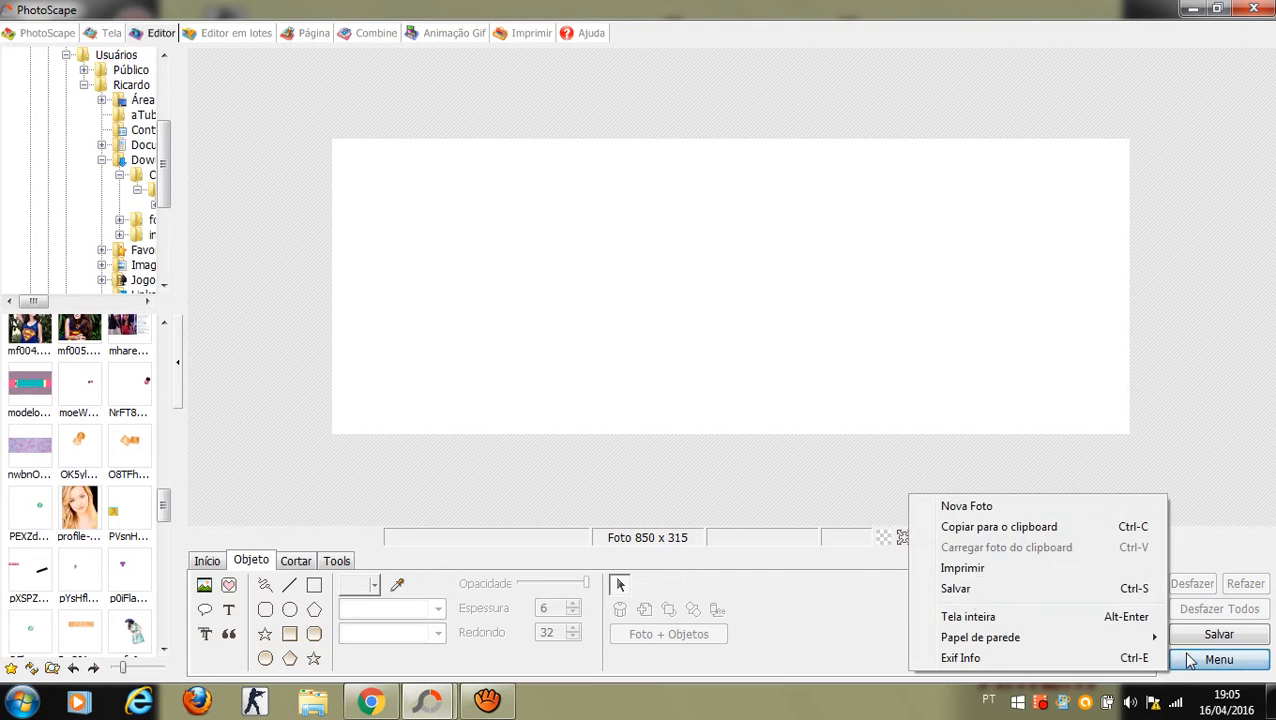
left_click(966, 507)
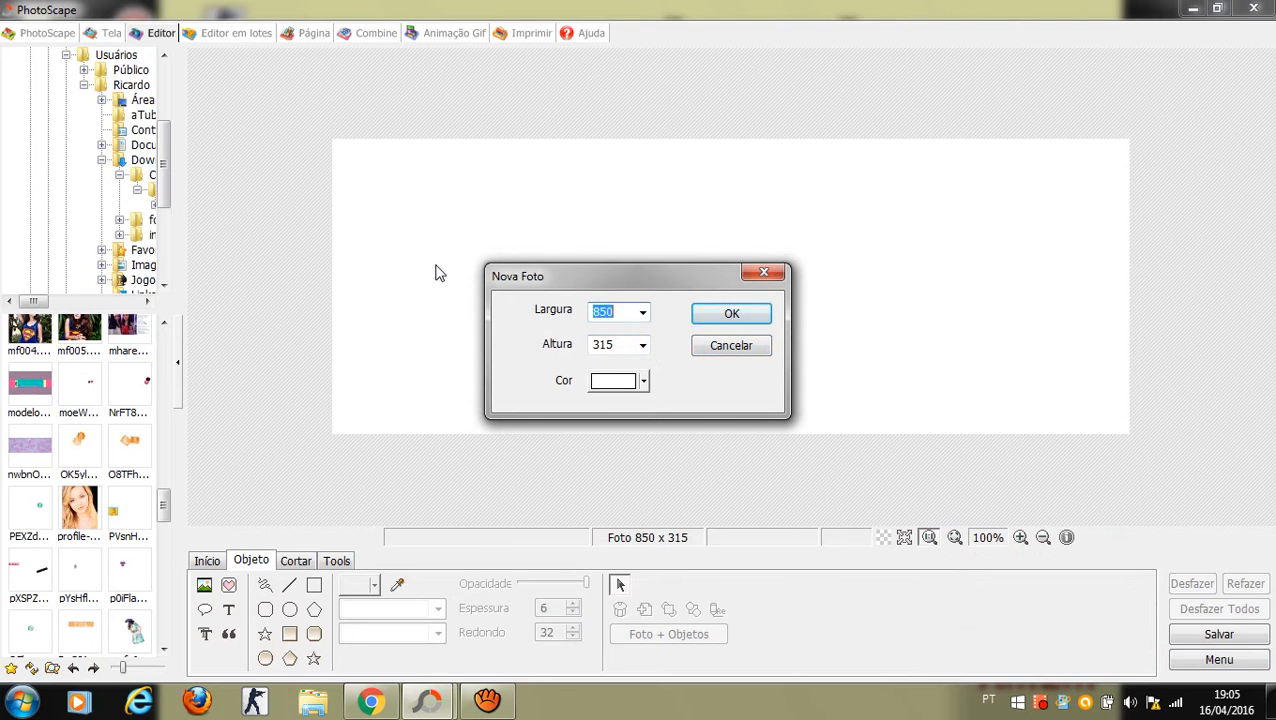
key("Return")
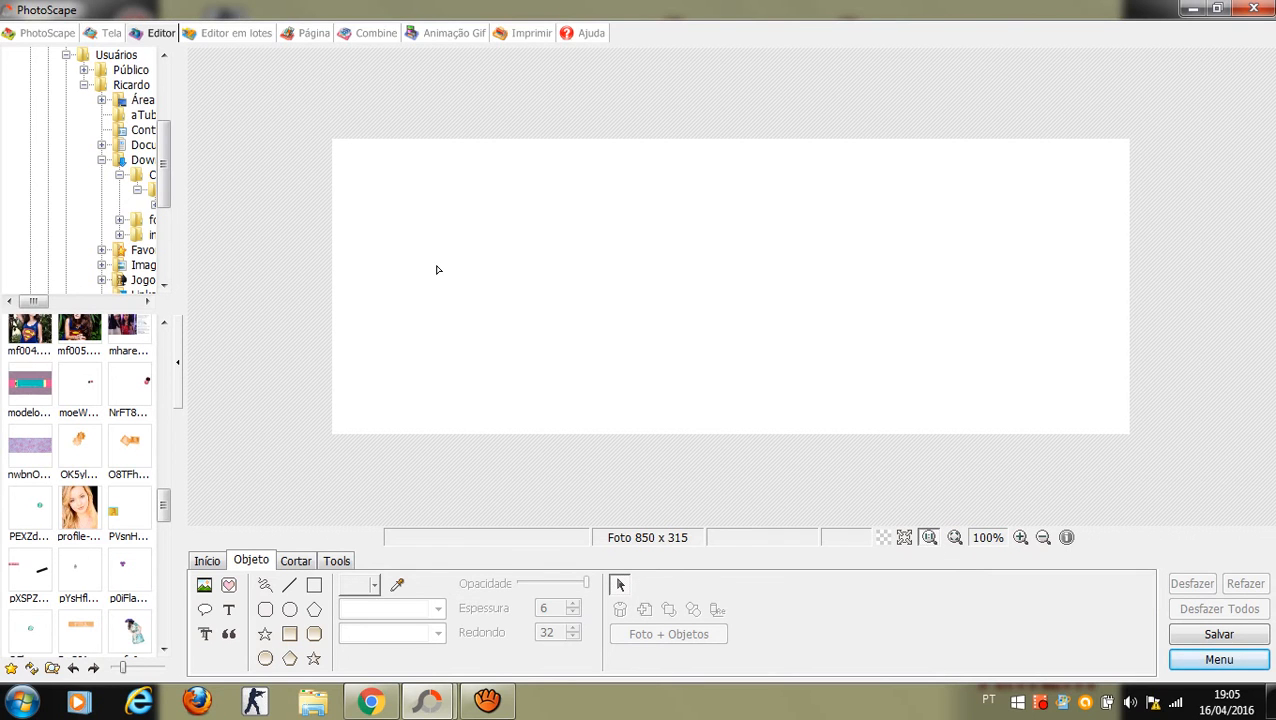
Step: Insert the dhdhd red lace image from the nested Originals folder as an object
left_click(204, 584)
left_click(247, 566)
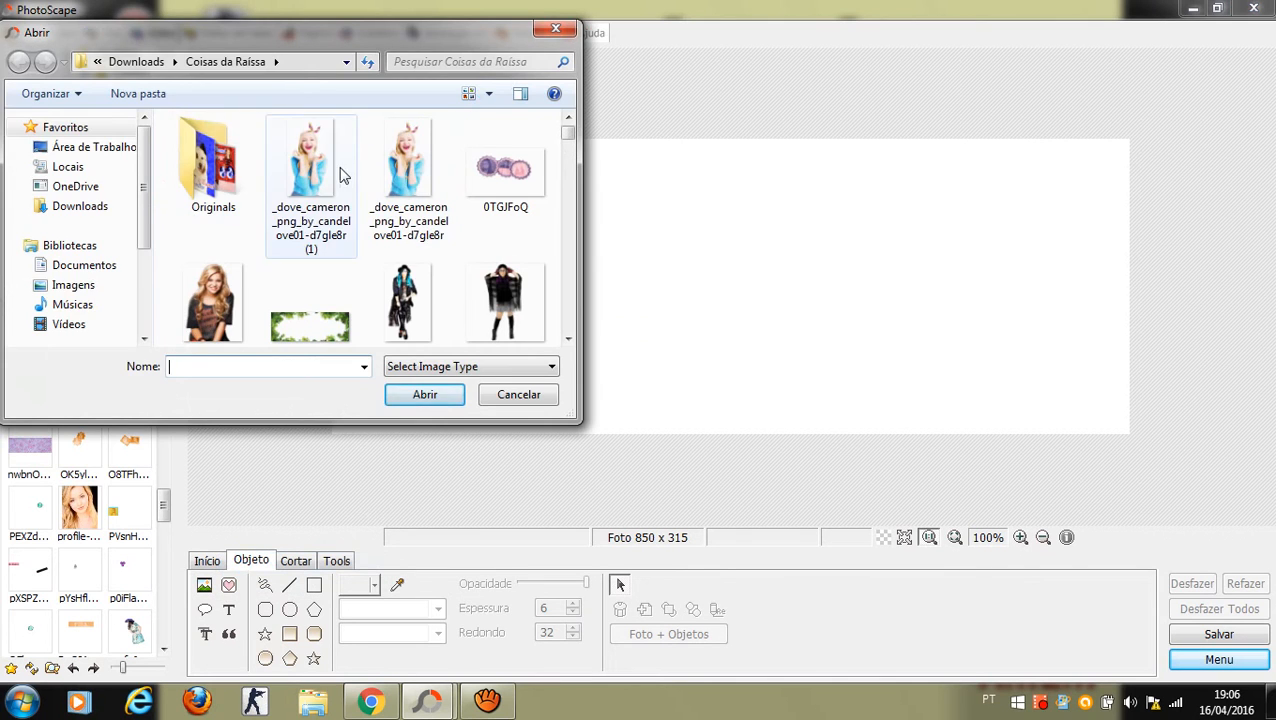
double_click(245, 156)
double_click(251, 156)
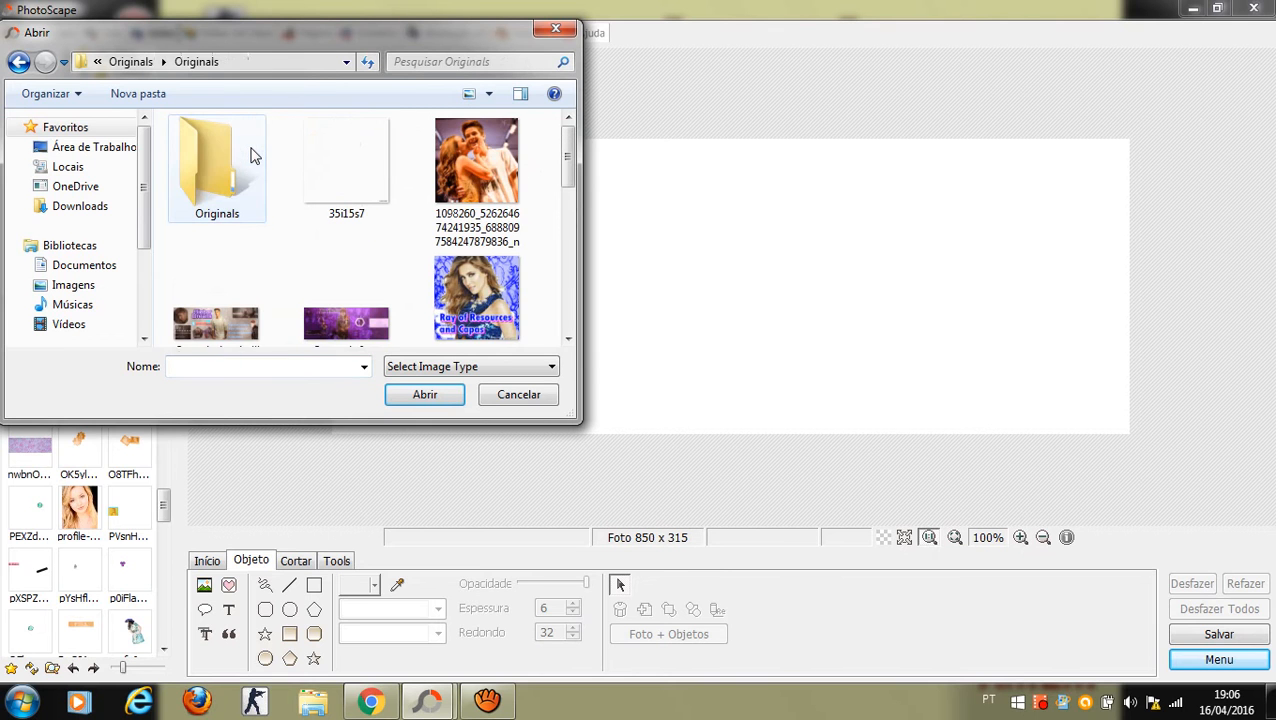
double_click(251, 157)
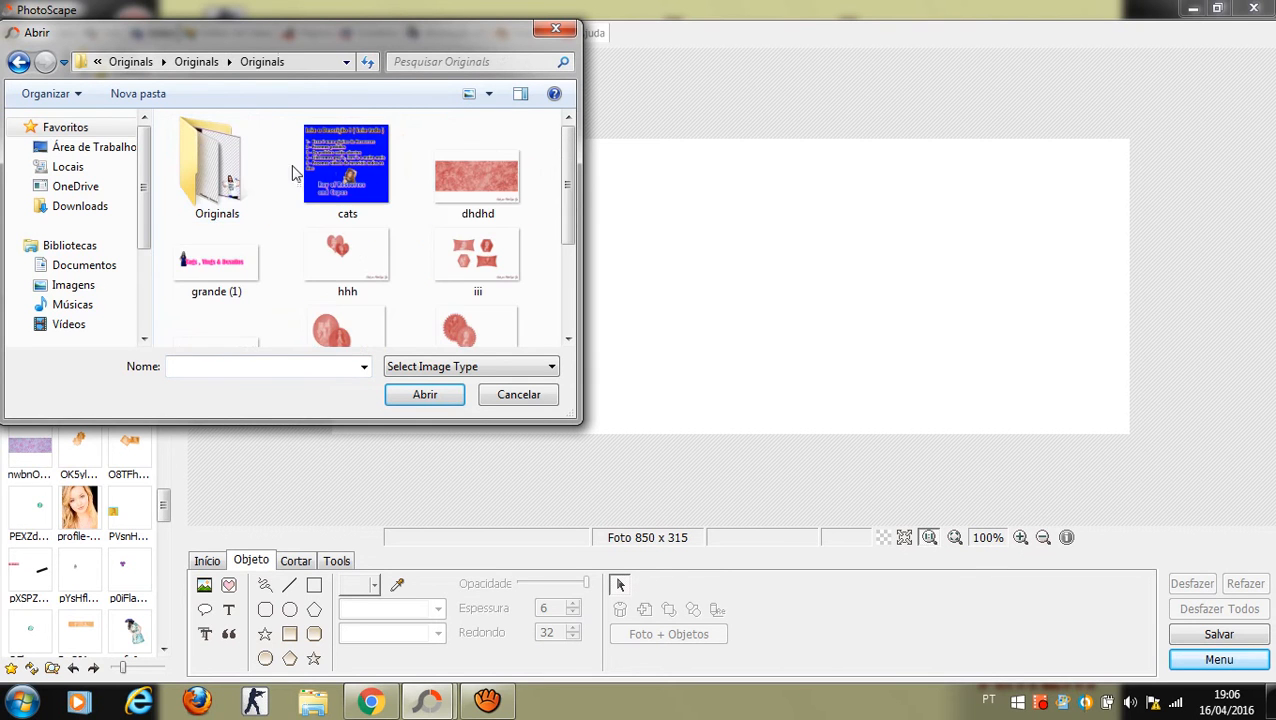
double_click(505, 178)
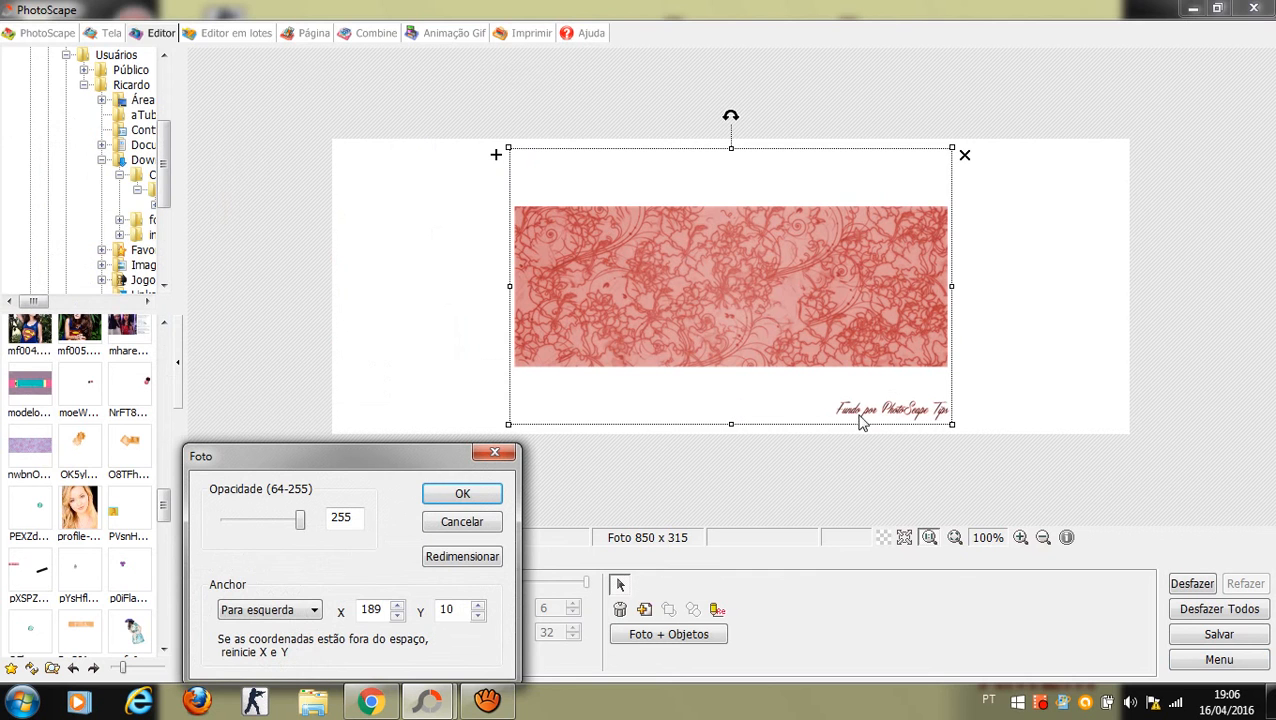
left_click(462, 493)
Step: Stretch the lace image over the whole canvas and merge it with Foto + Objetos
left_click_drag(686, 340, 511, 402)
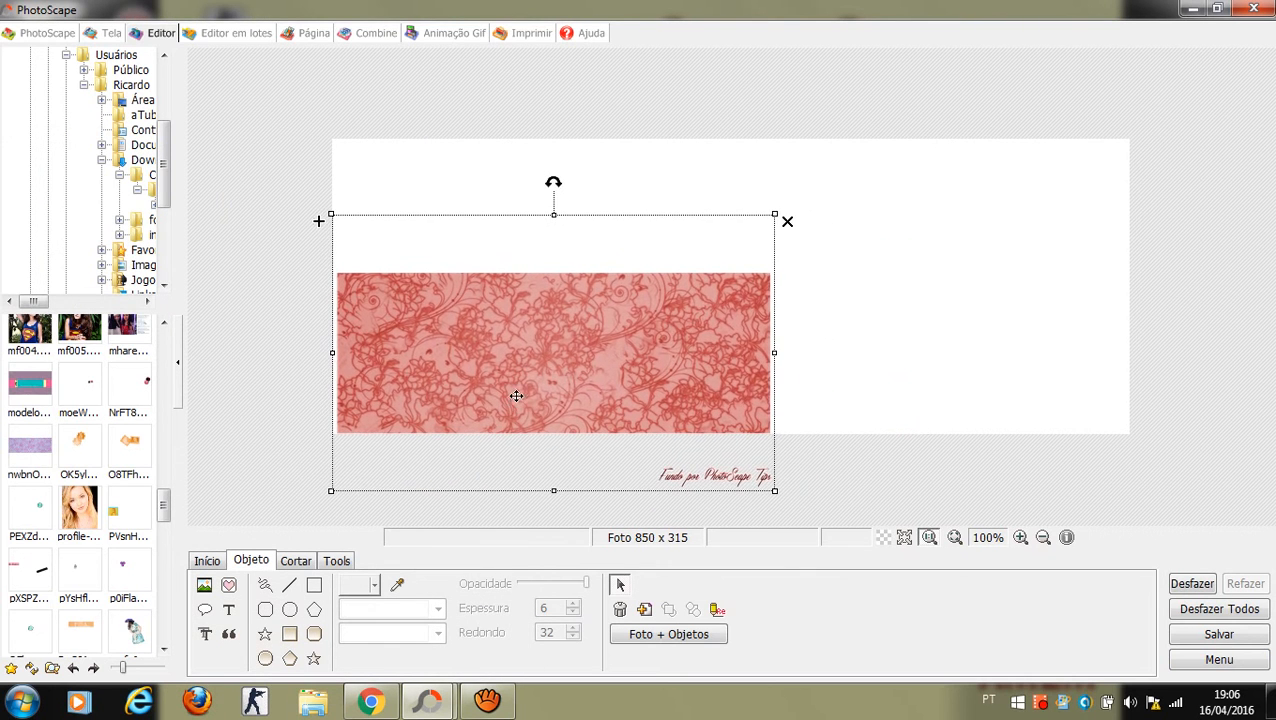
left_click_drag(776, 214, 1107, 50)
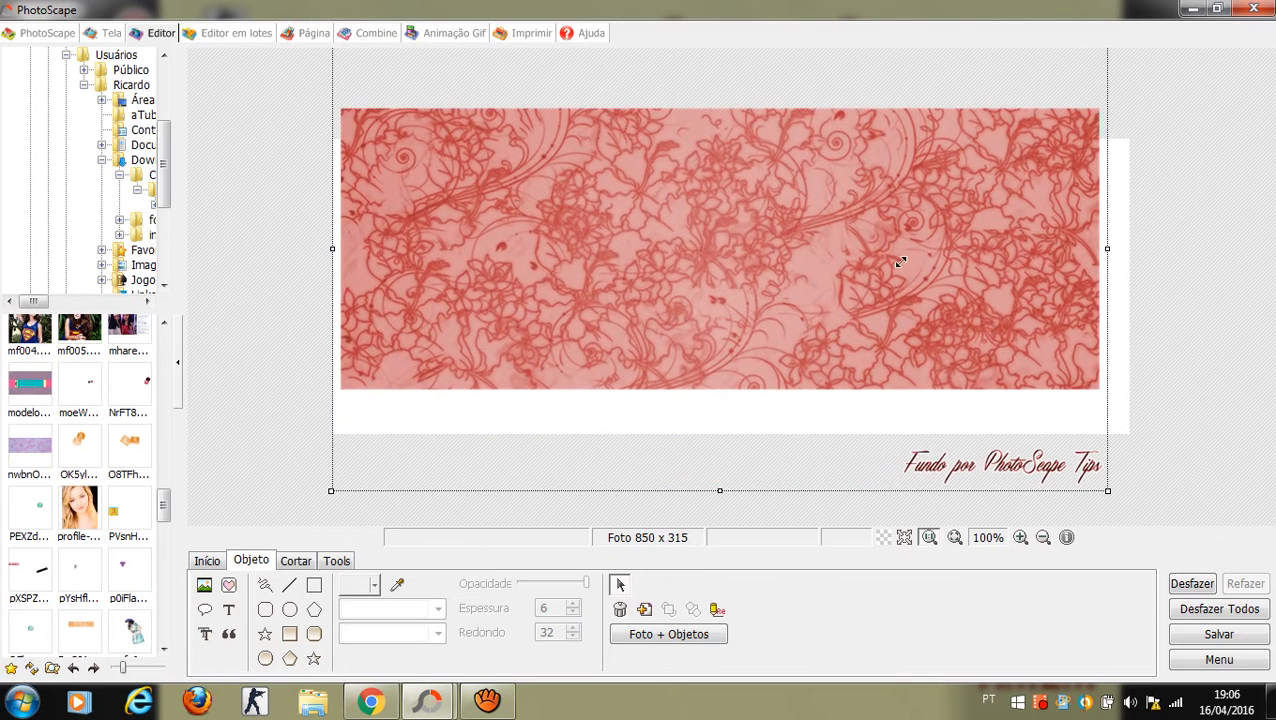
left_click_drag(903, 342, 898, 400)
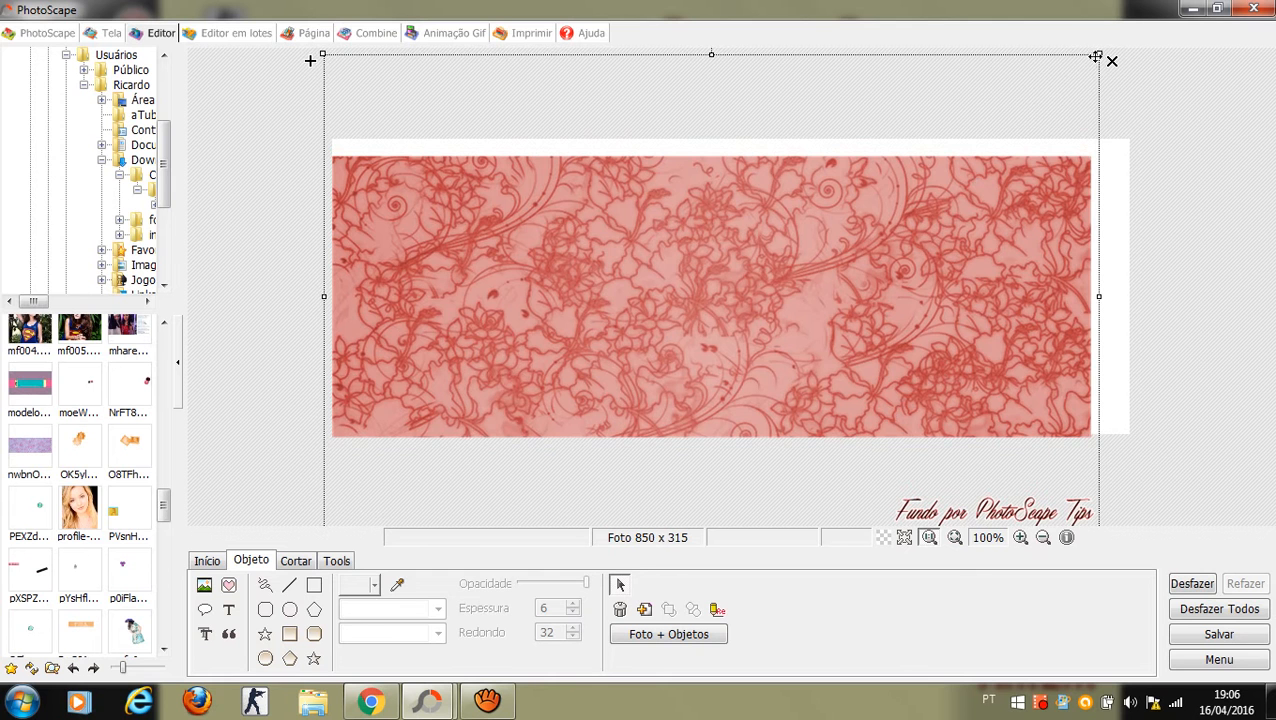
left_click_drag(1101, 51, 1146, 24)
left_click_drag(956, 280, 949, 286)
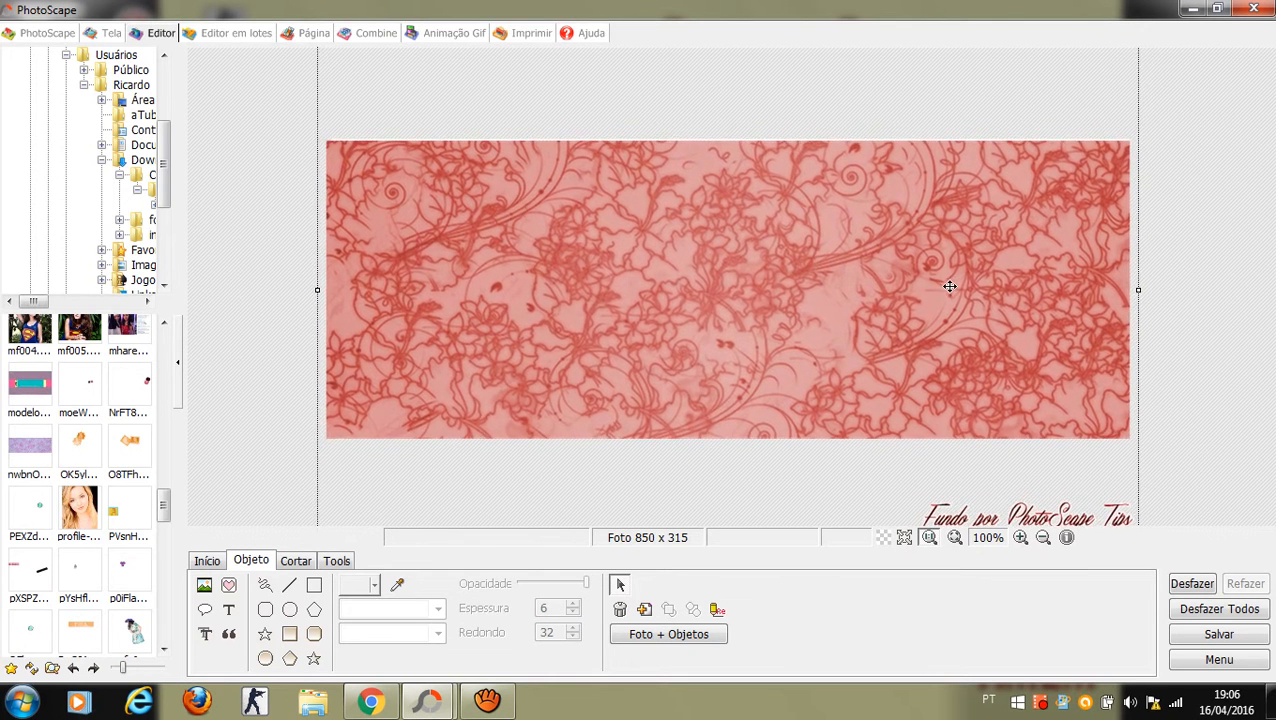
left_click(704, 645)
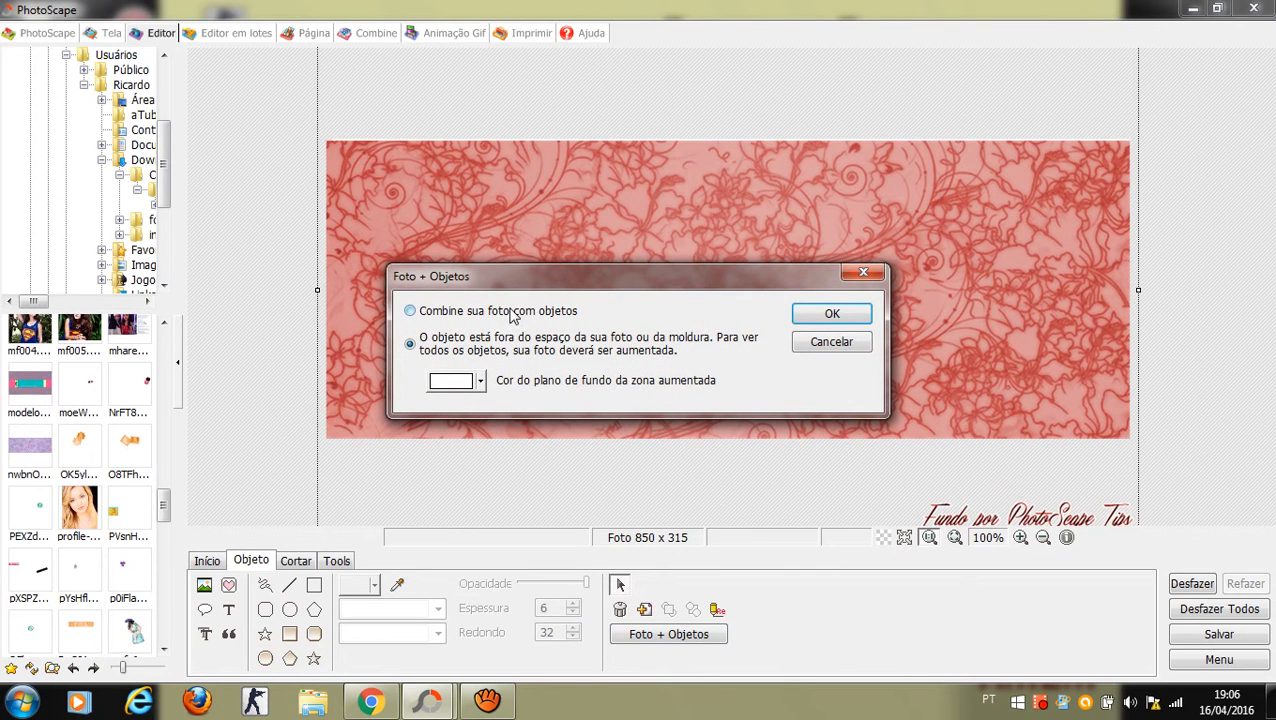
left_click(815, 316)
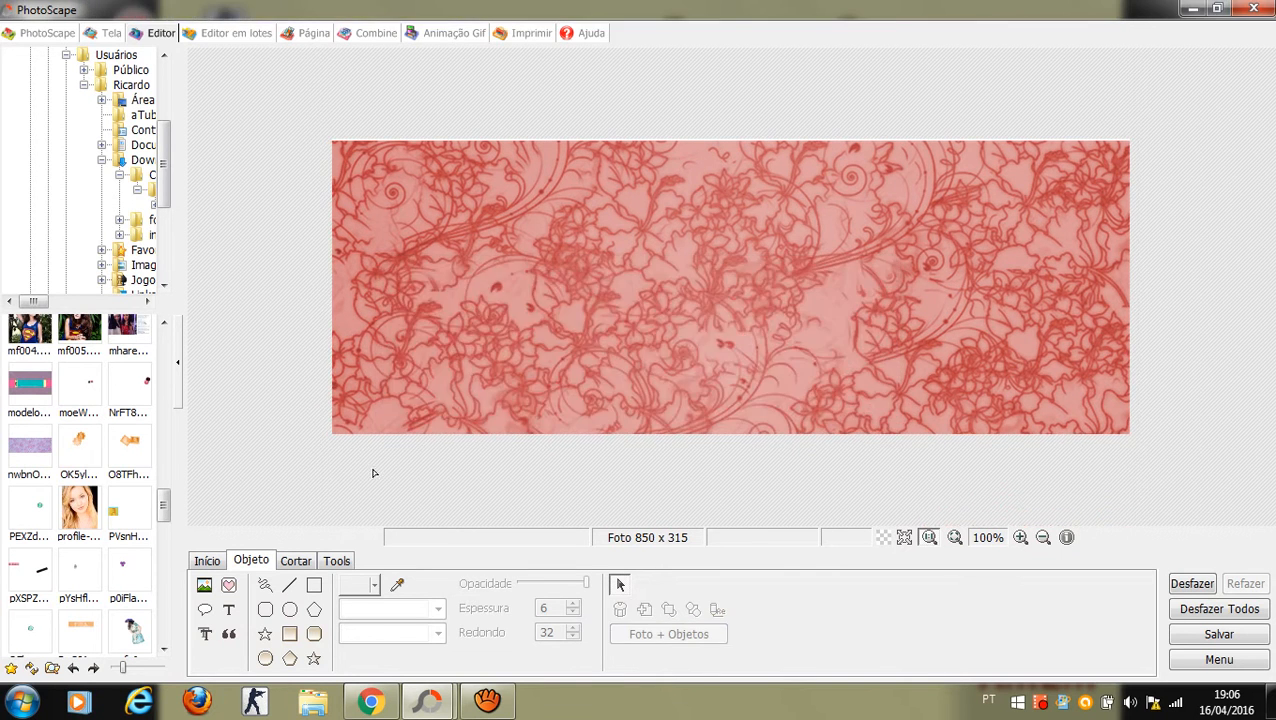
left_click(204, 584)
left_click(255, 563)
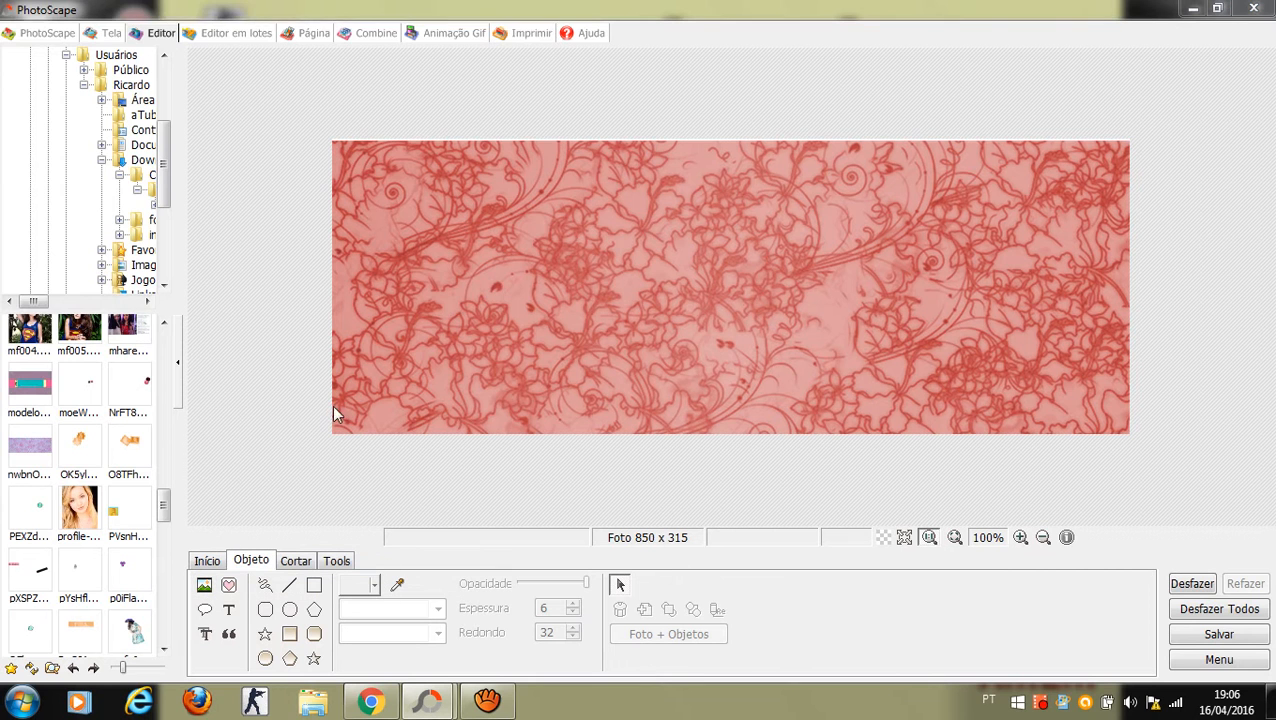
Step: Insert the pppooiooiio 'By:' box image onto the lace cover
left_click_drag(567, 157, 567, 255)
double_click(453, 318)
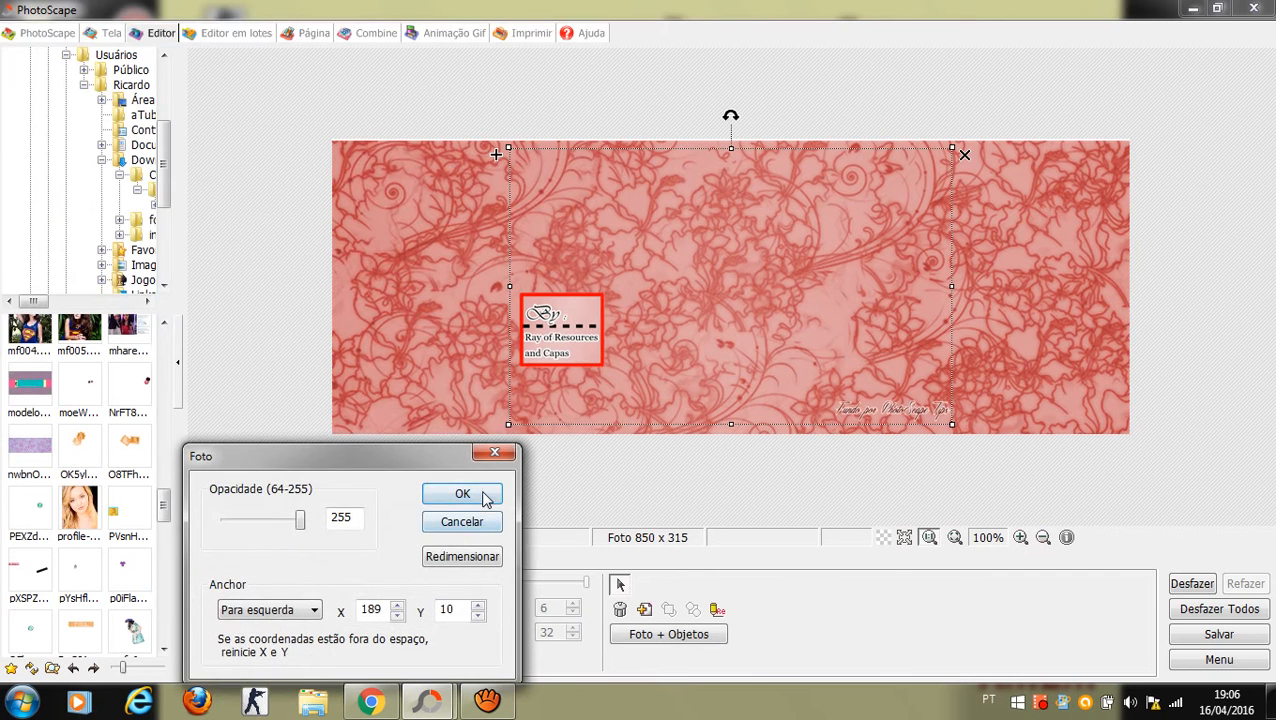
left_click(484, 490)
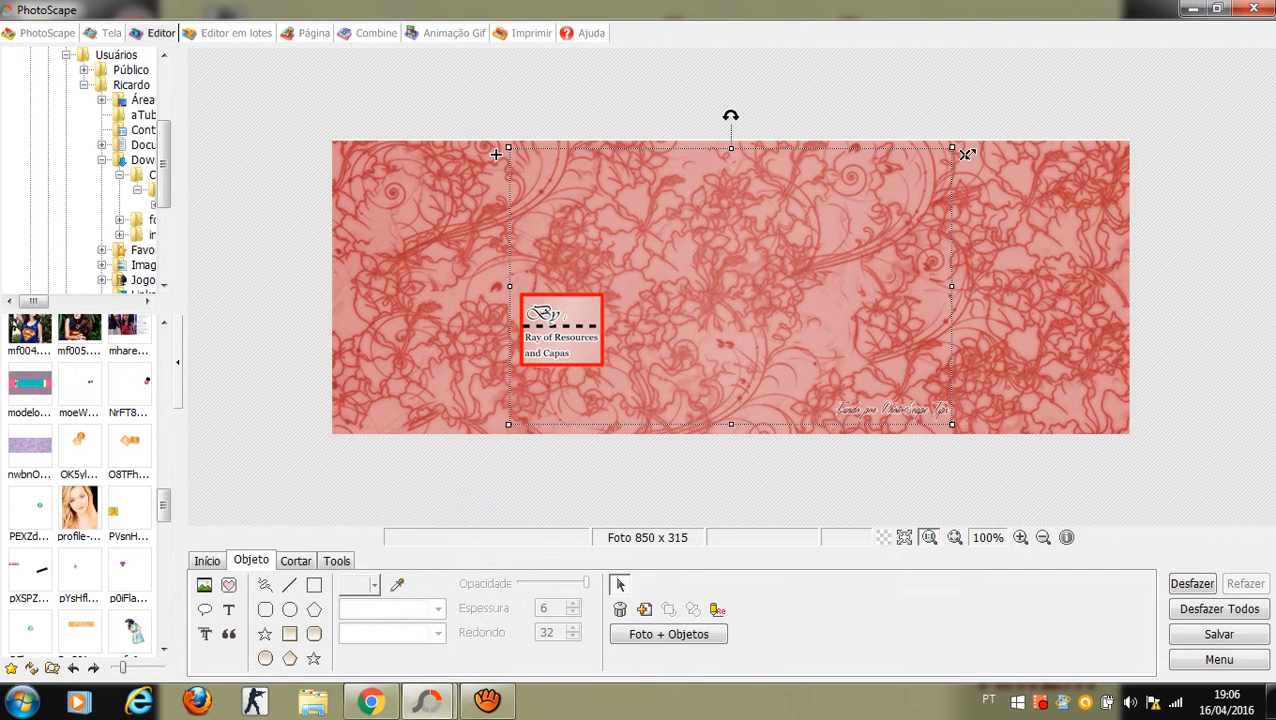
left_click(1060, 201)
Step: Undo the By box and the merge, shift the lace background up slightly, and re-merge it
left_click(1192, 583)
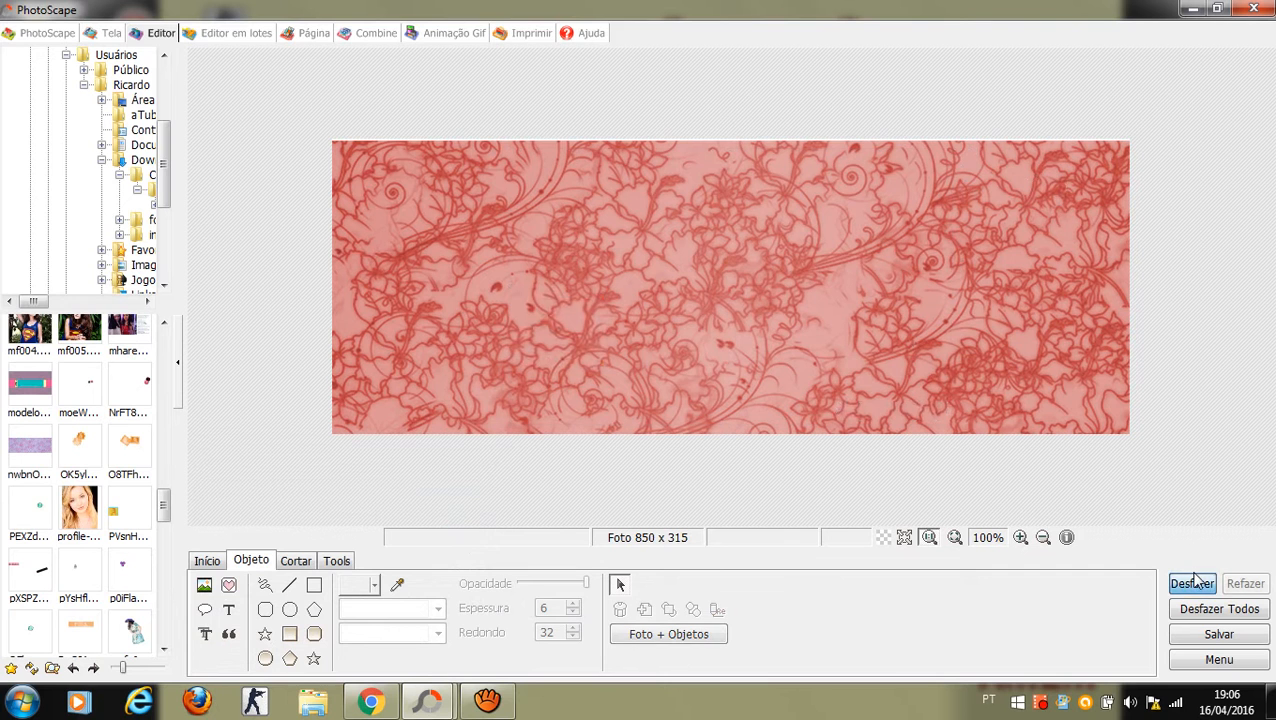
left_click(1192, 583)
left_click(1012, 352)
left_click_drag(1012, 352, 1010, 347)
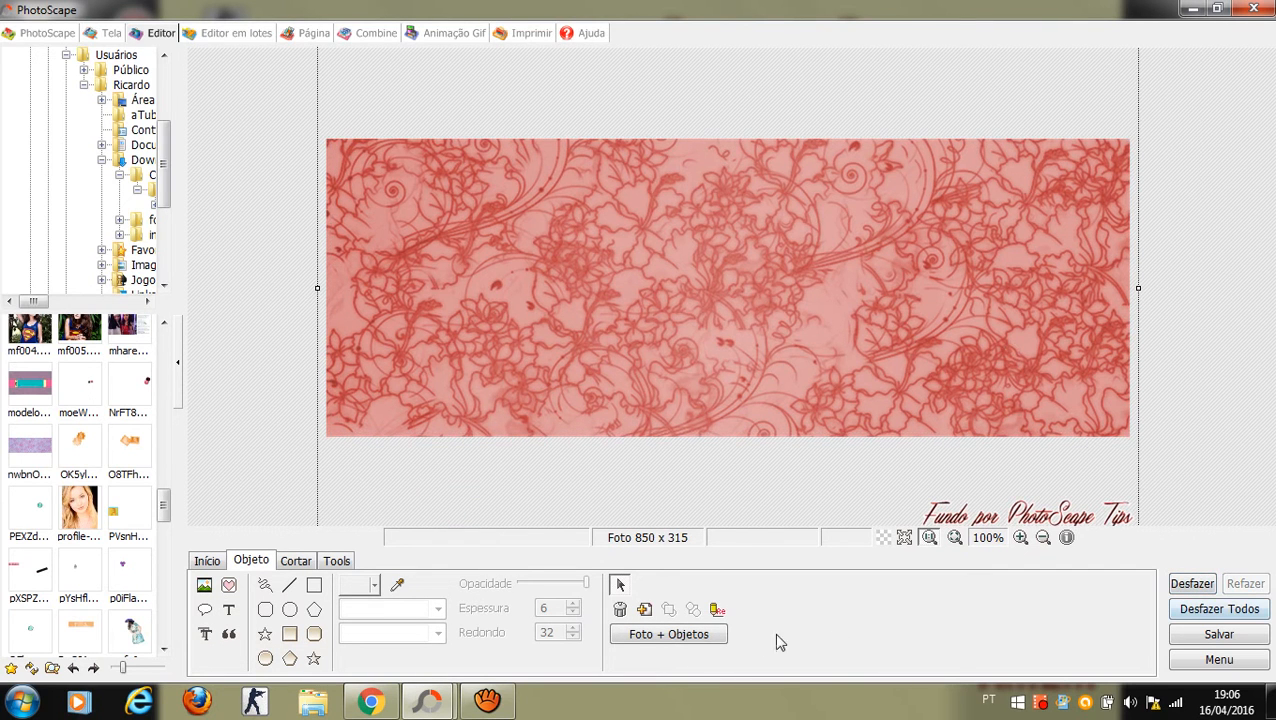
left_click(710, 630)
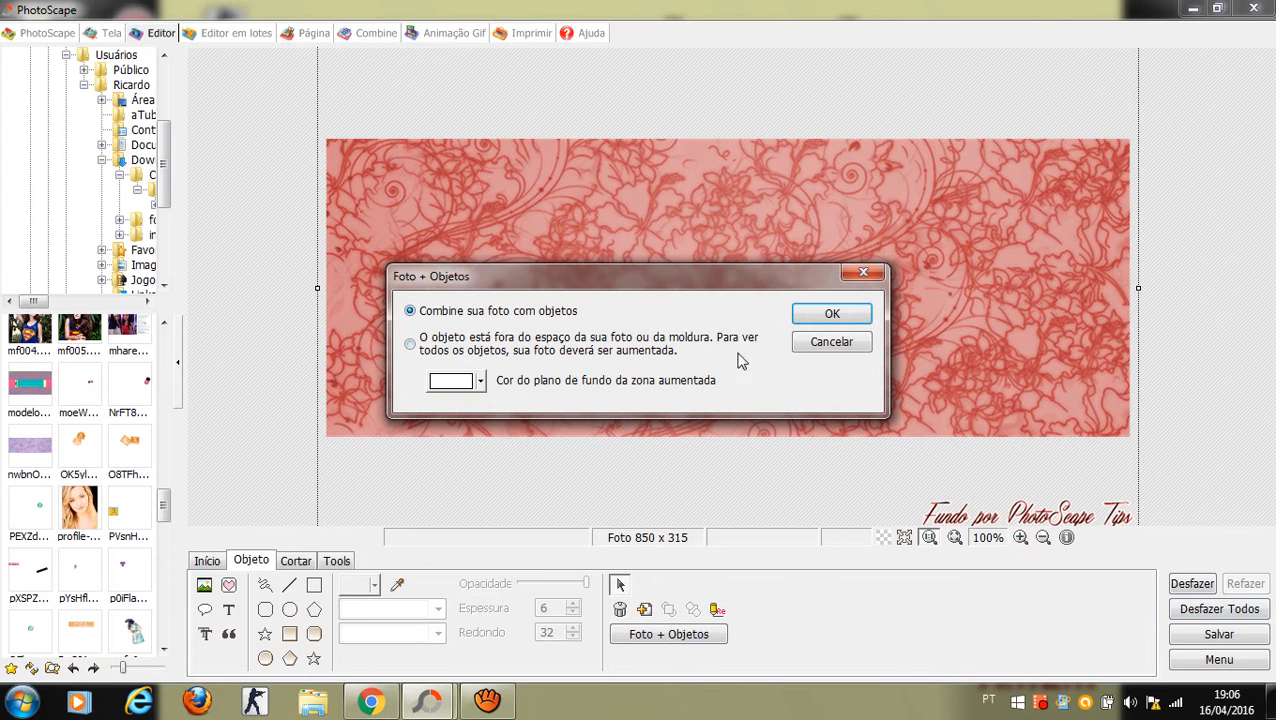
left_click(858, 314)
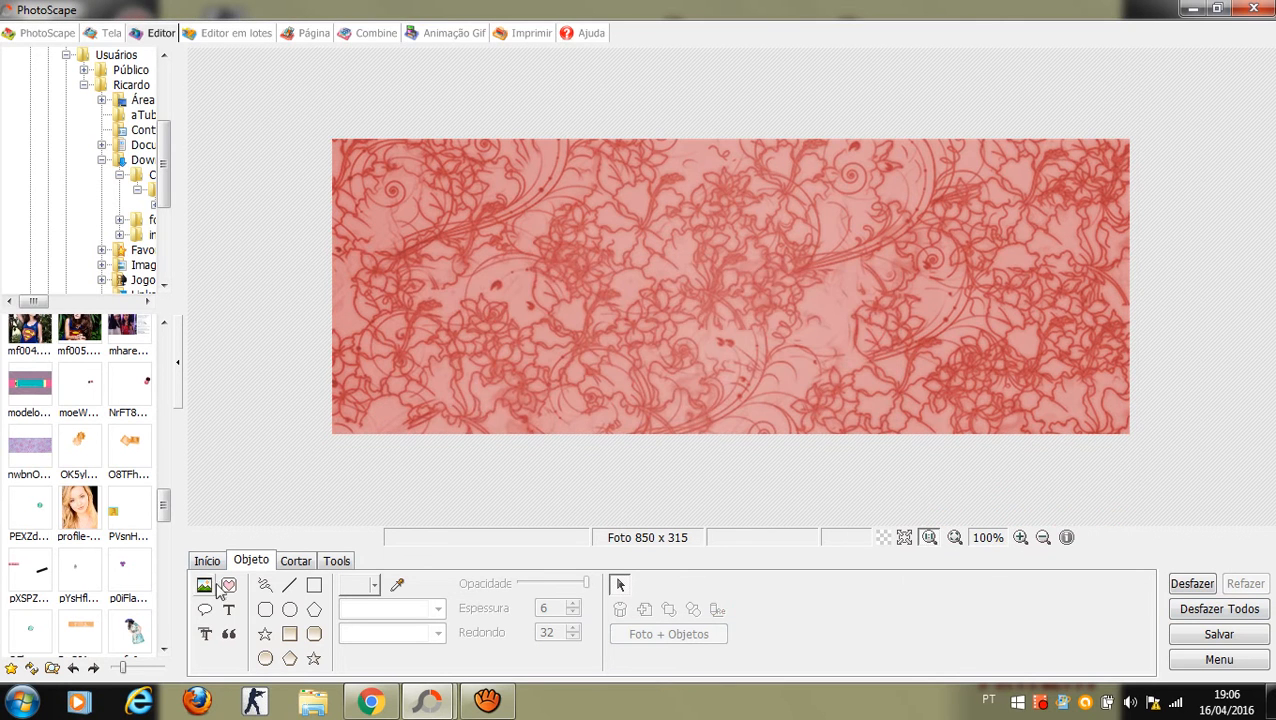
Step: Reinsert the pppooiooiio By box, enlarged, in the lower-left corner
left_click(206, 586)
left_click(255, 484)
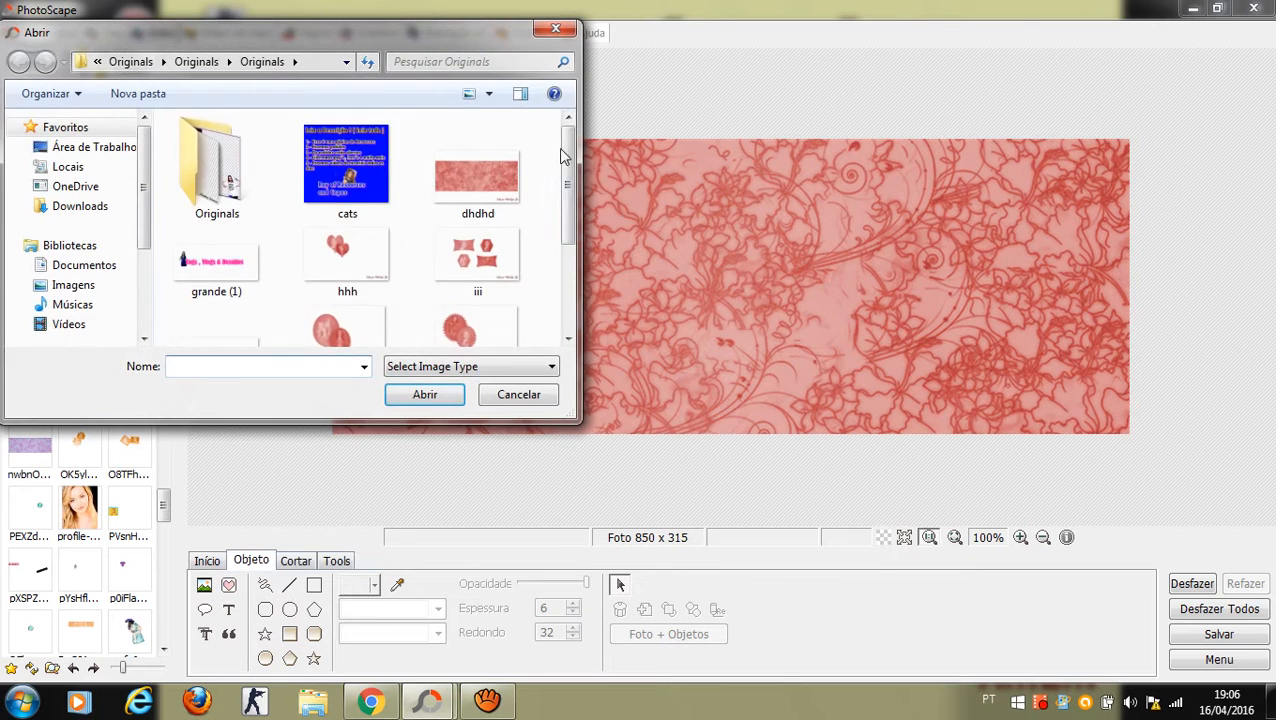
scroll(563, 176, "down", 3)
double_click(507, 284)
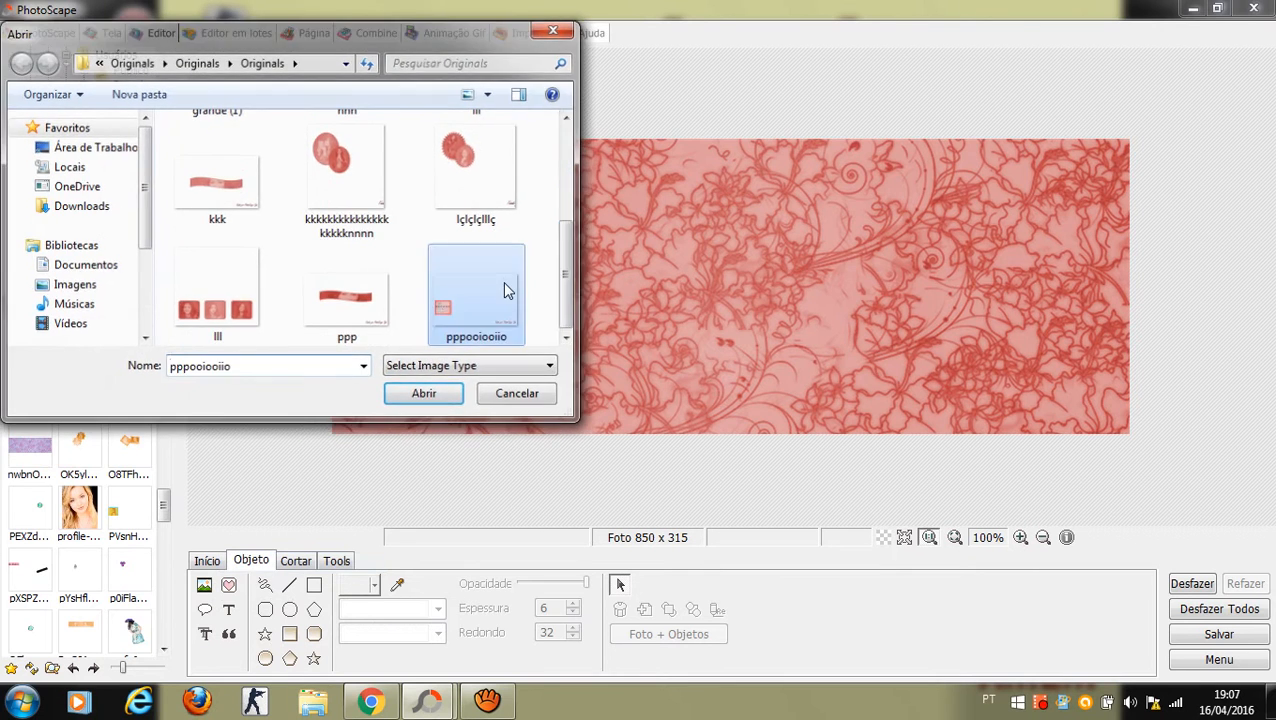
left_click(470, 495)
left_click_drag(465, 427, 351, 468)
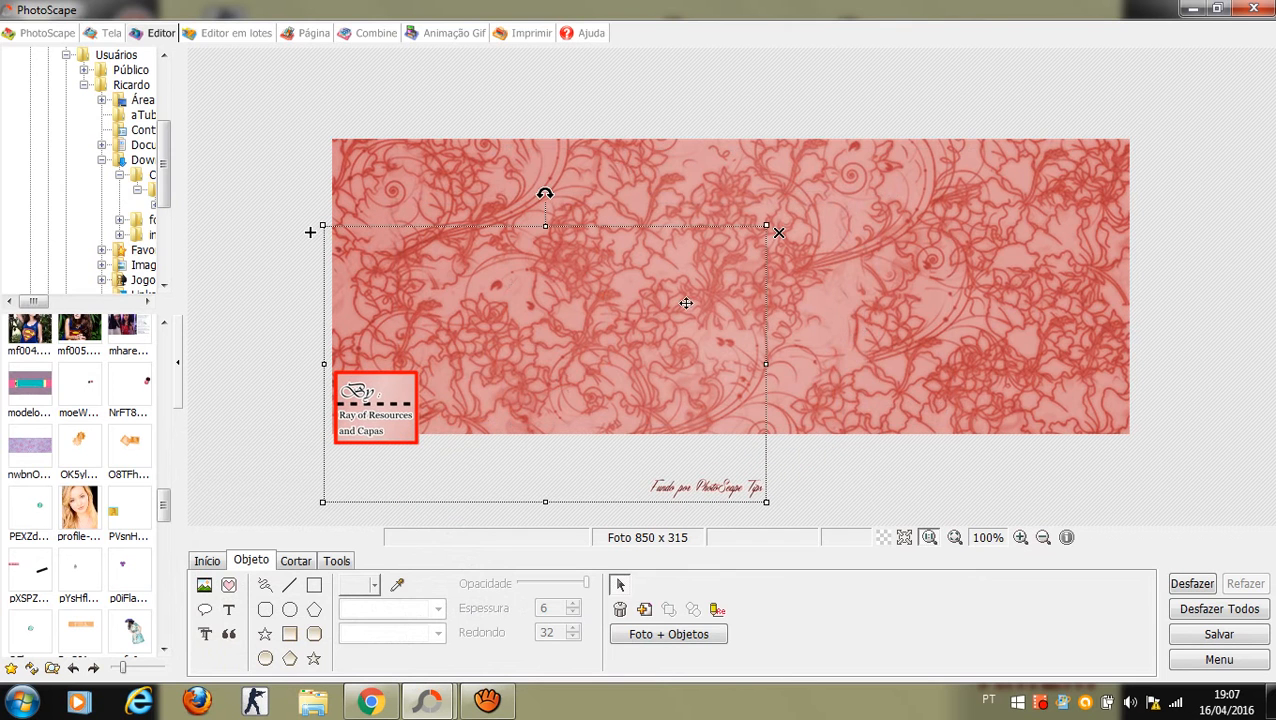
left_click_drag(768, 226, 1074, 105)
left_click_drag(464, 394, 470, 432)
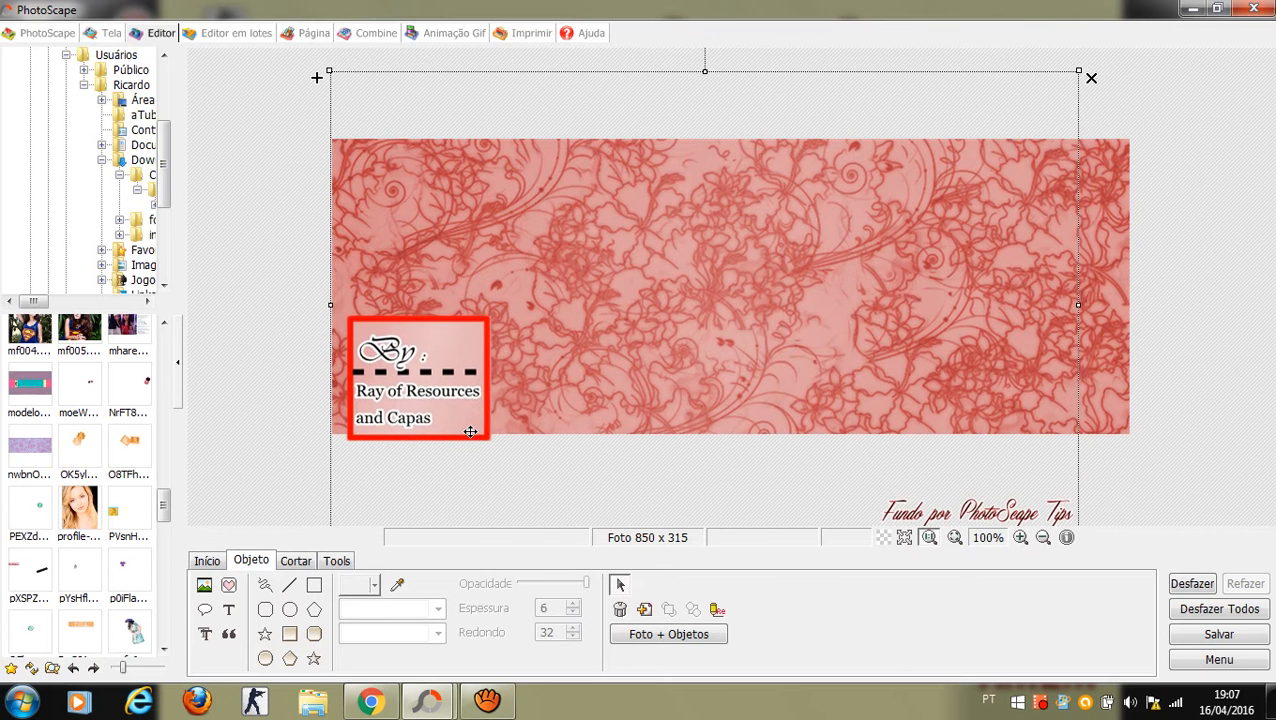
left_click(313, 457)
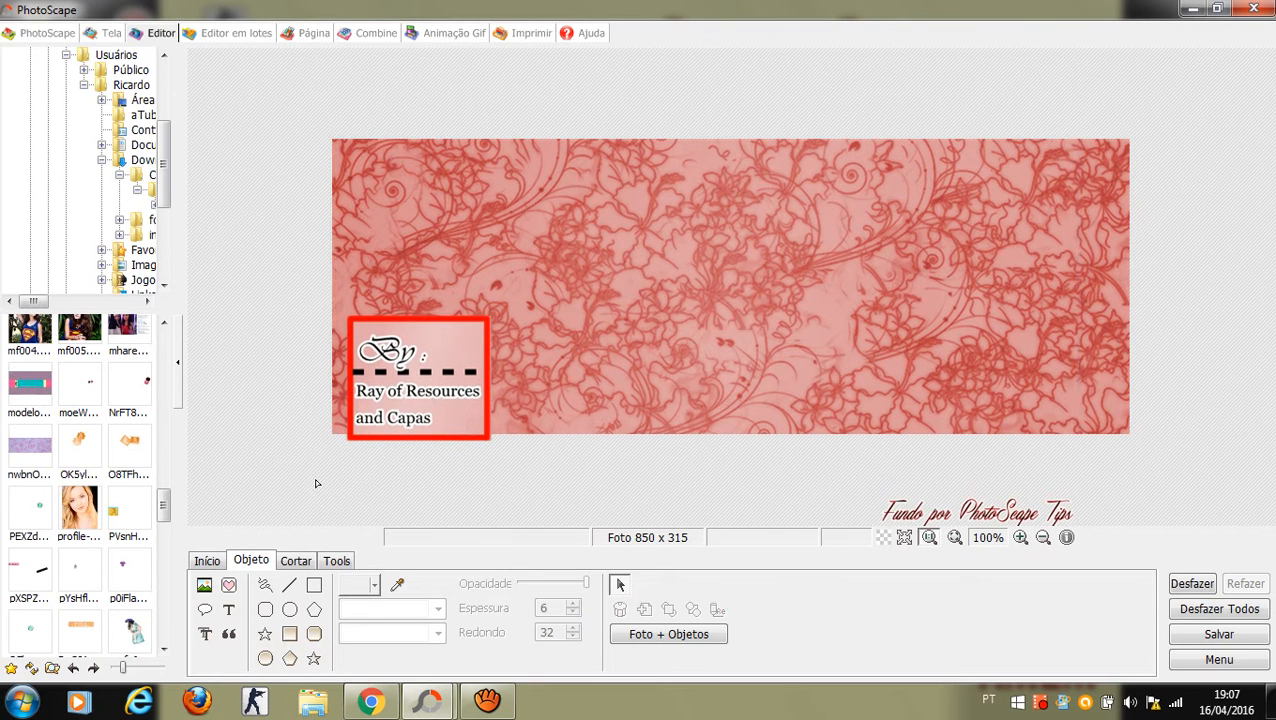
Step: Insert the kkk face-strip image along the cover's upper-right edge and nudge the By box lower
left_click(202, 585)
left_click(240, 478)
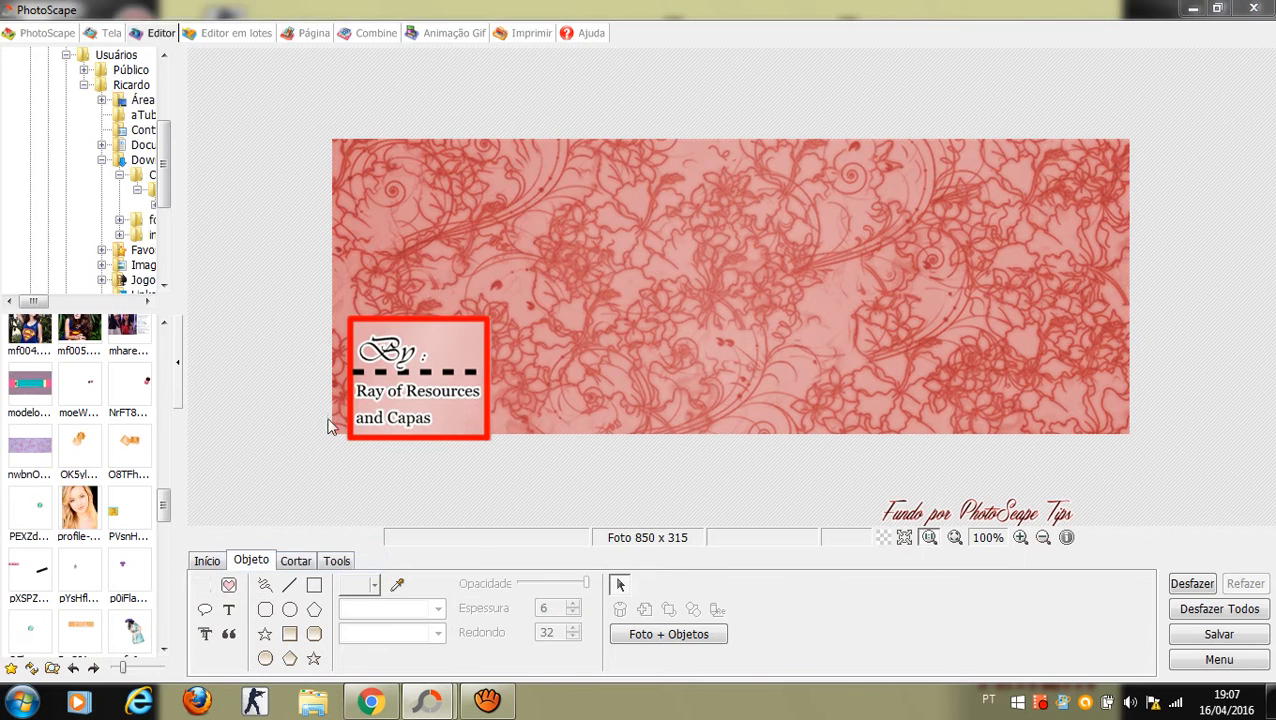
left_click_drag(570, 176, 572, 242)
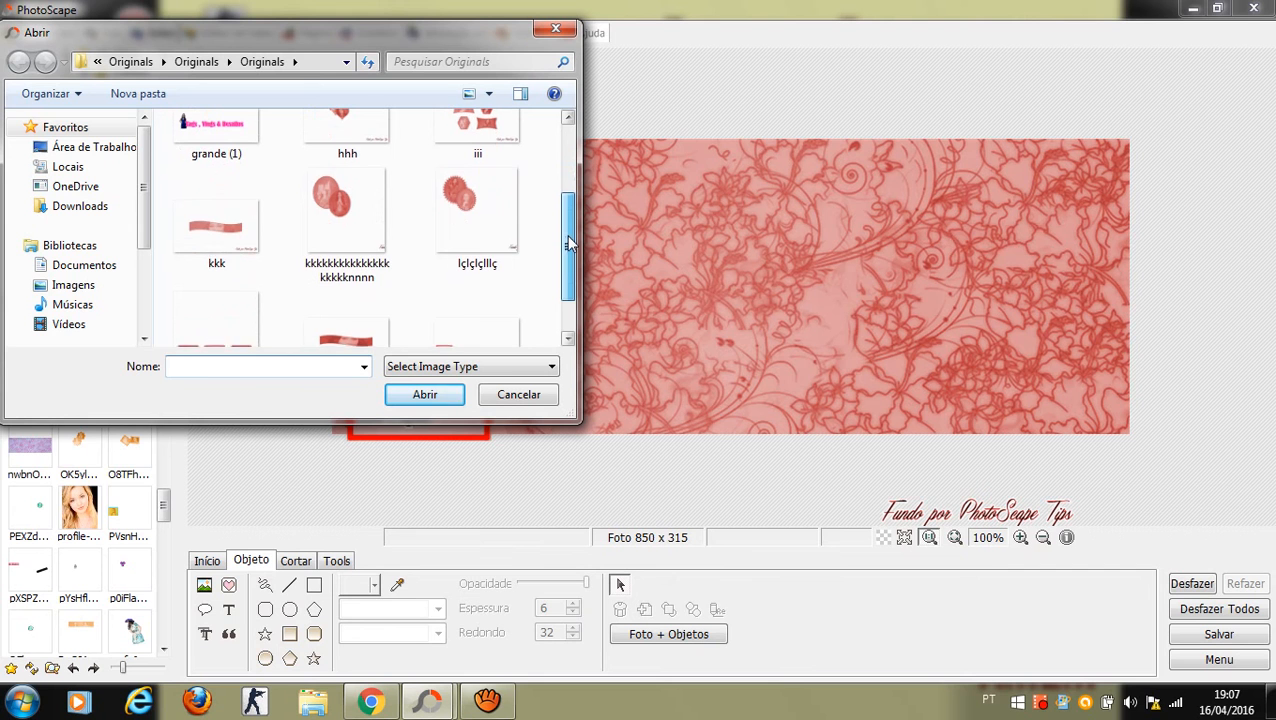
double_click(197, 245)
left_click(493, 456)
left_click_drag(663, 305, 960, 180)
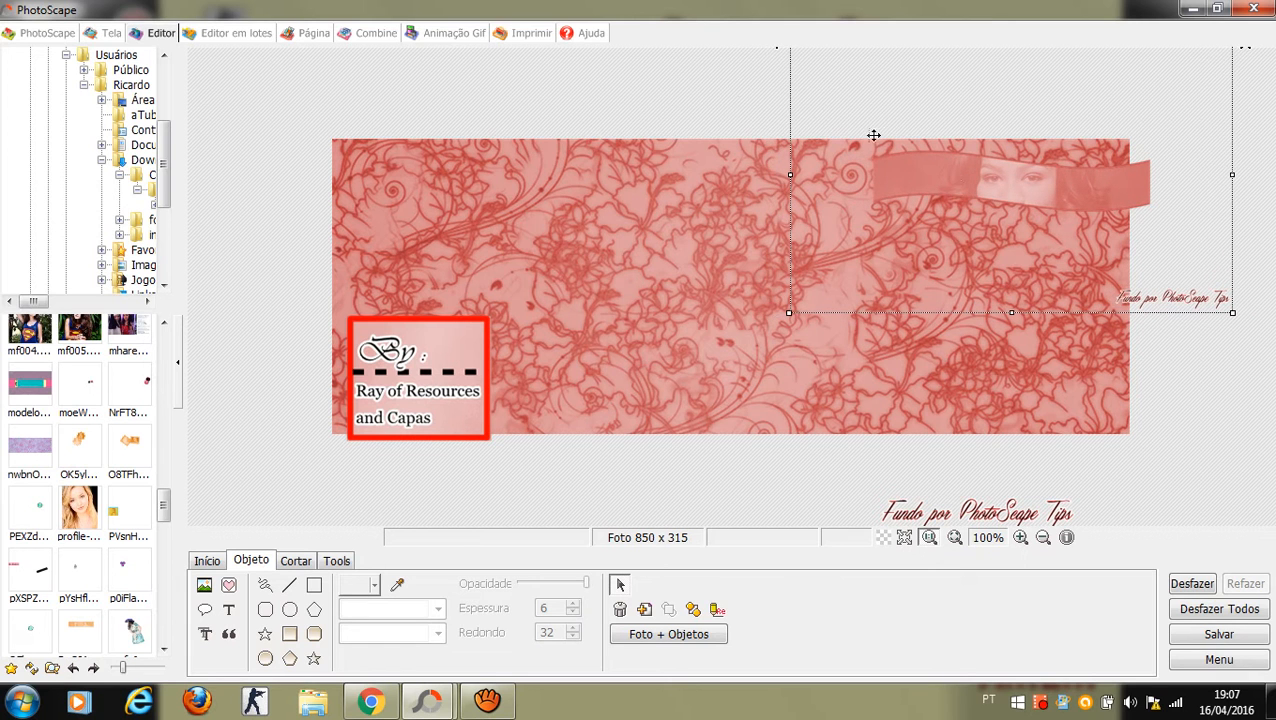
left_click_drag(962, 175, 973, 178)
left_click_drag(712, 84, 712, 86)
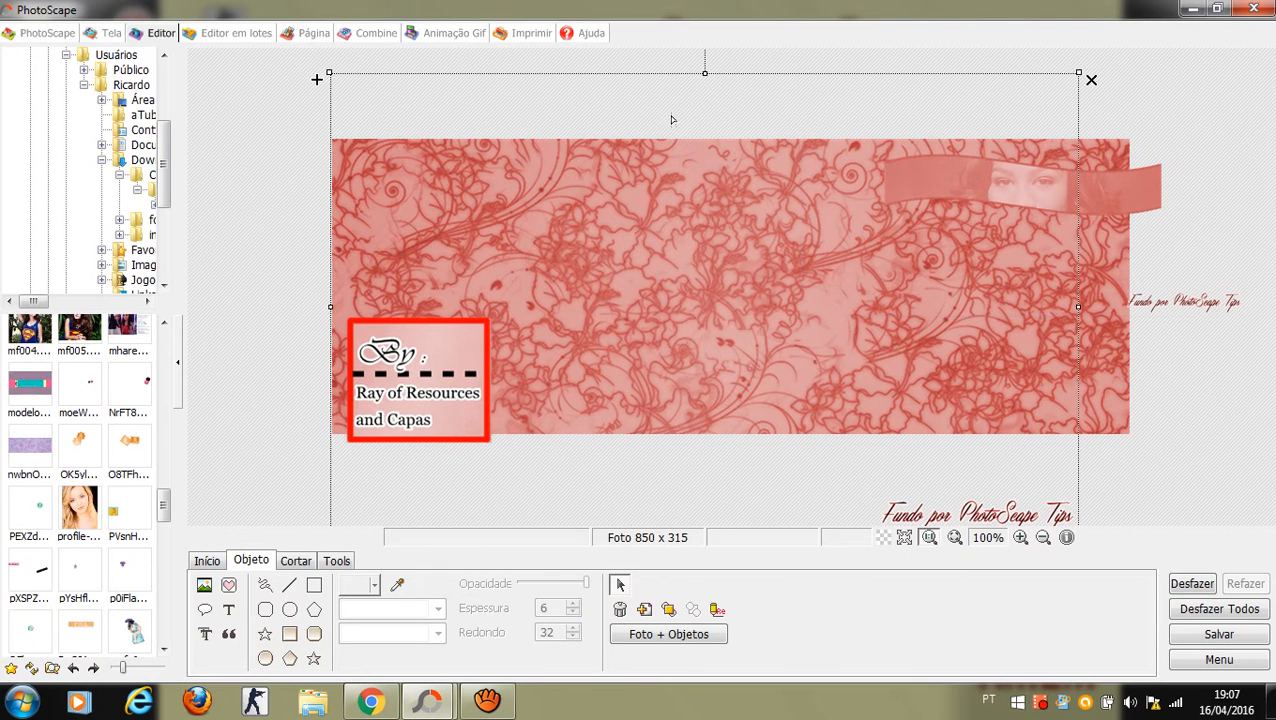
Step: Insert the lçlçlçlllç round portrait frame and place it at the upper left above the By box
left_click(204, 584)
left_click(237, 566)
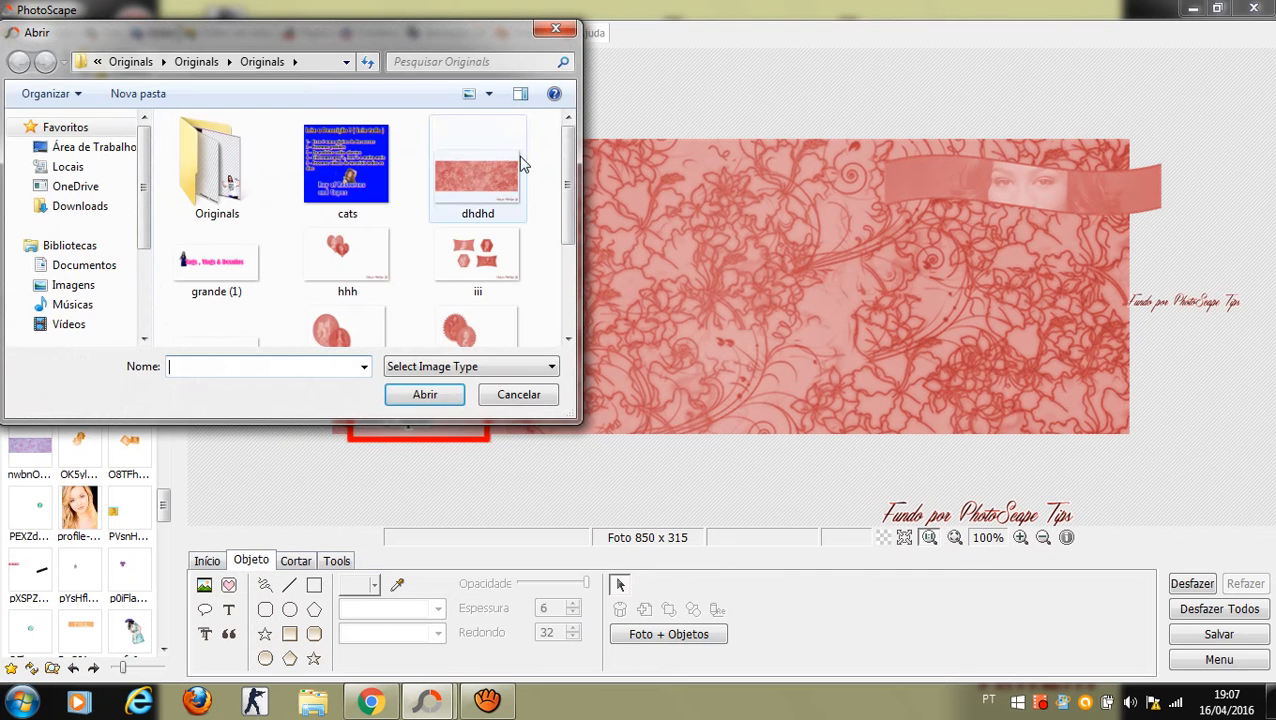
scroll(575, 178, "down", 1)
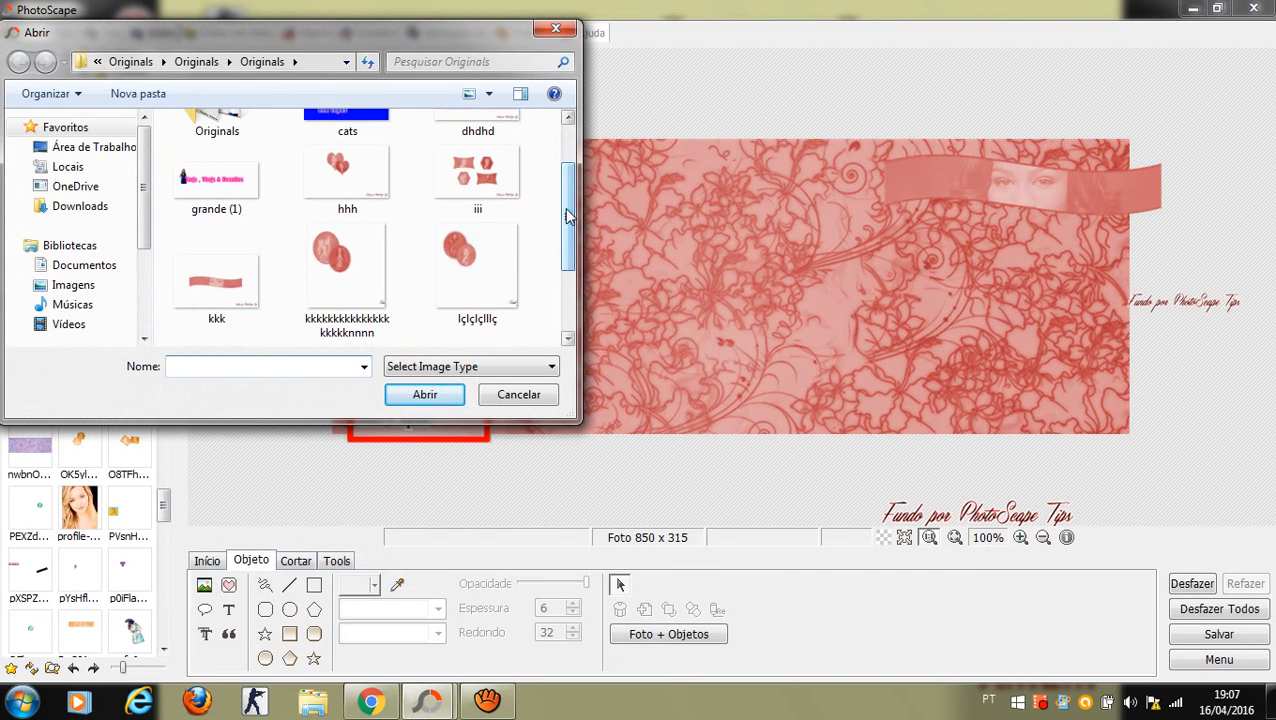
double_click(496, 265)
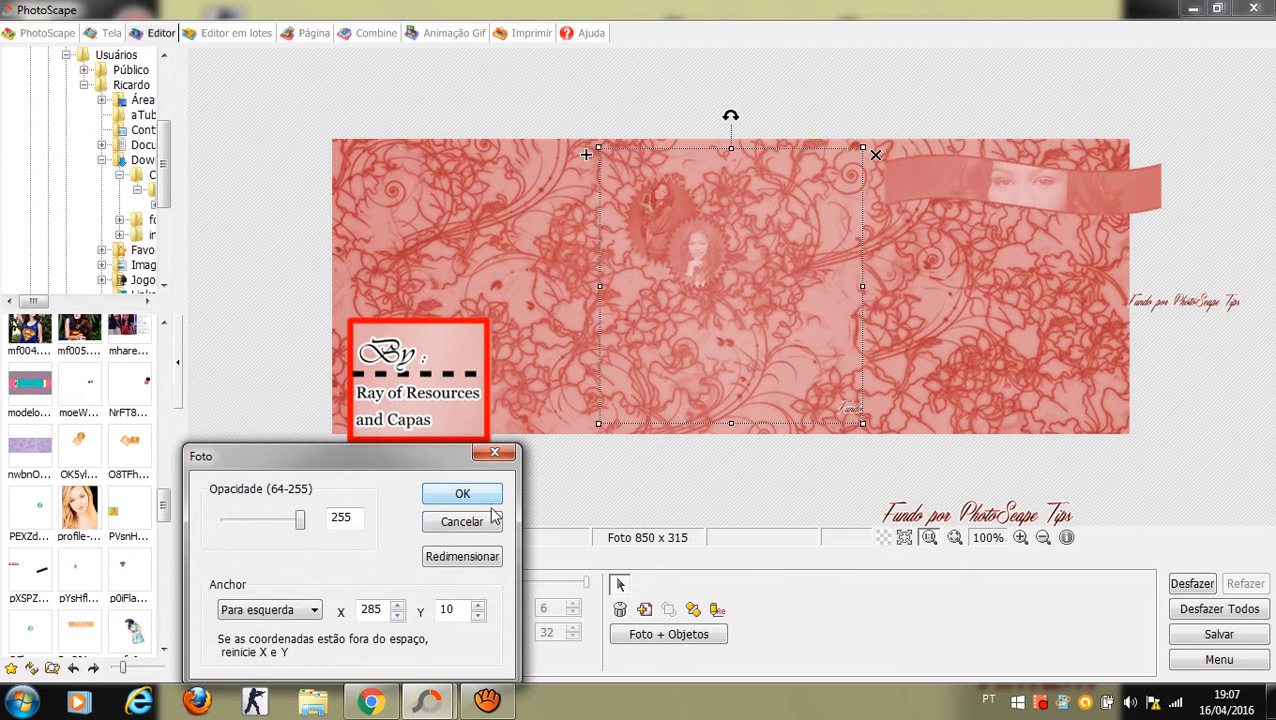
left_click(497, 492)
left_click_drag(703, 322, 540, 254)
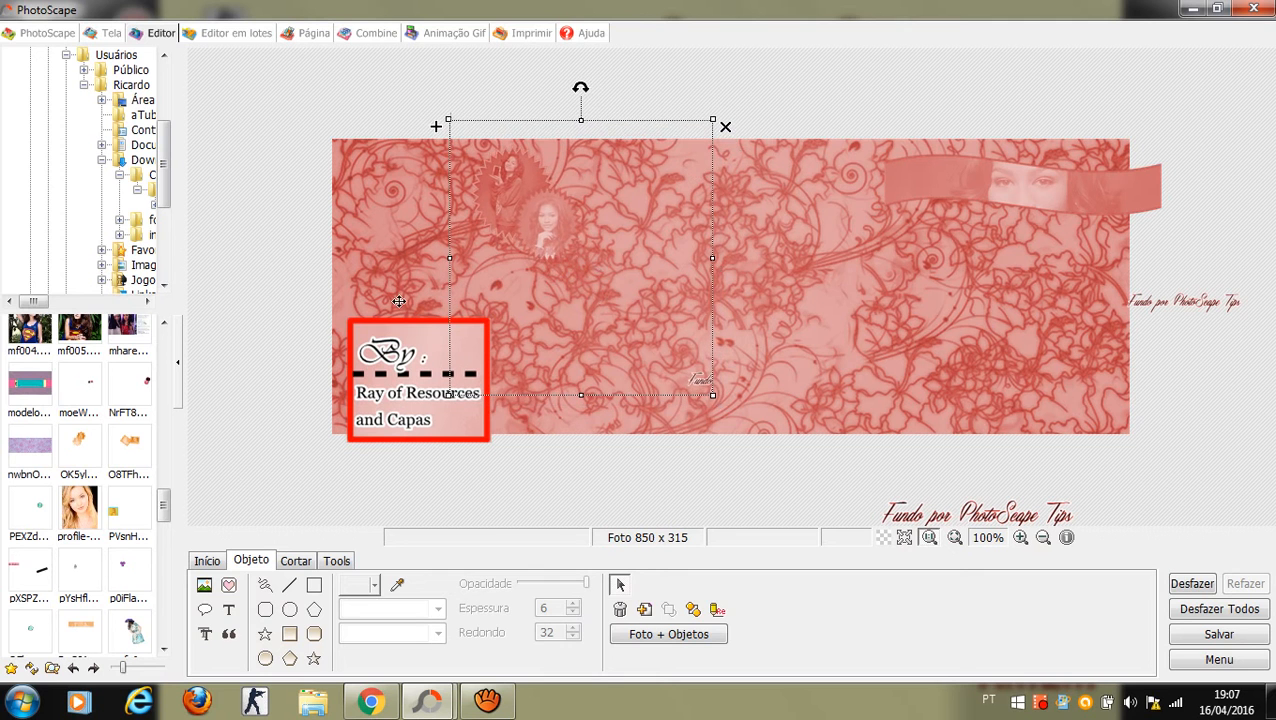
left_click(283, 354)
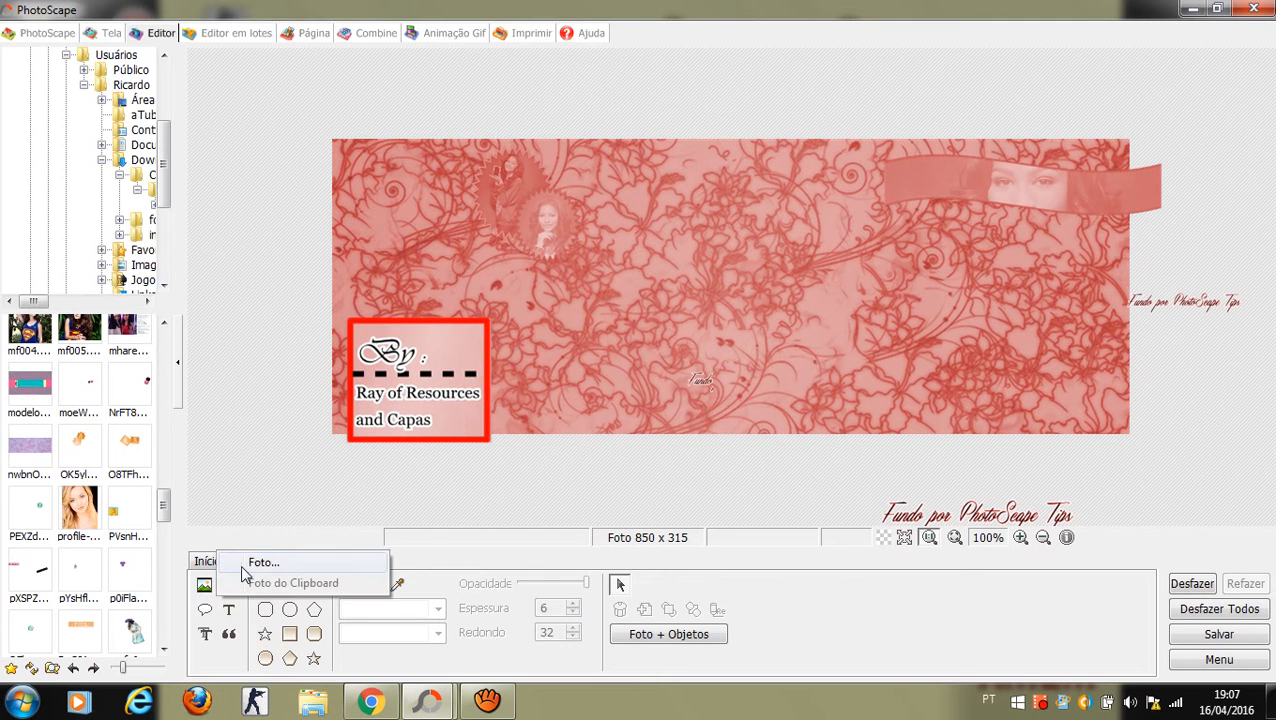
Step: Insert the double oval portrait image and move it to the cover's upper right
left_click_drag(568, 146, 572, 214)
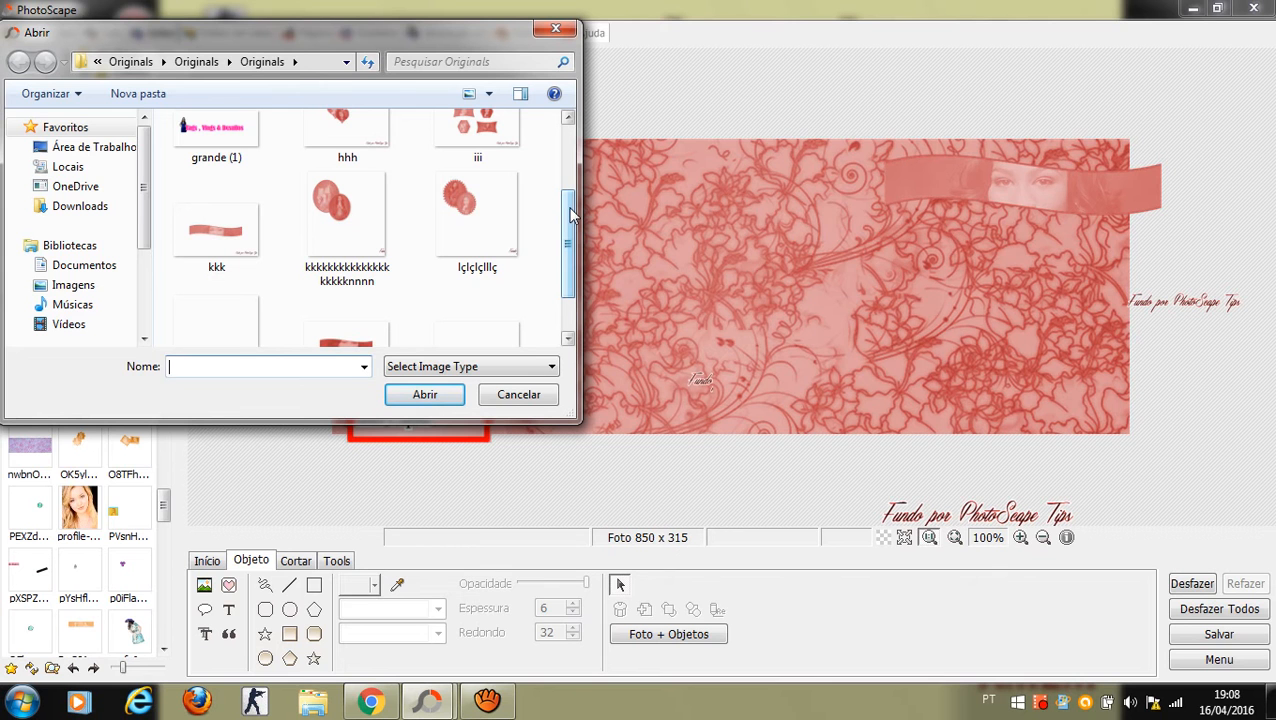
left_click_drag(572, 214, 572, 214)
double_click(366, 211)
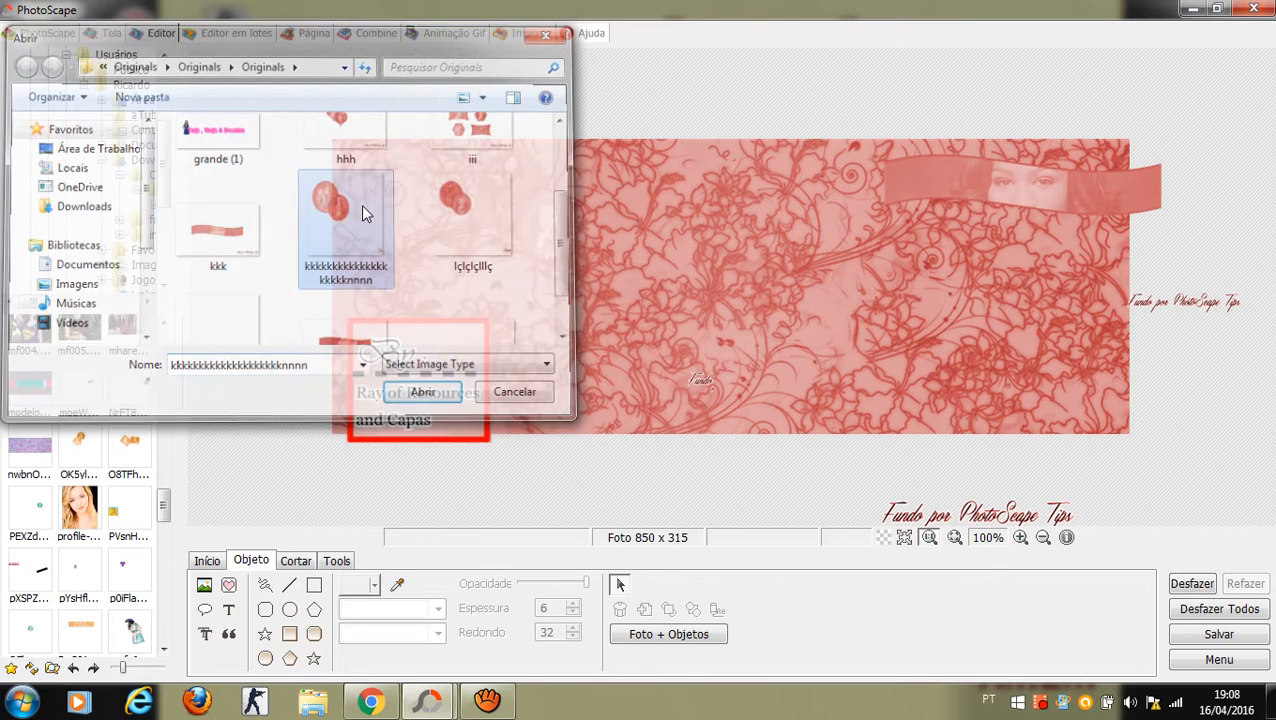
left_click(478, 498)
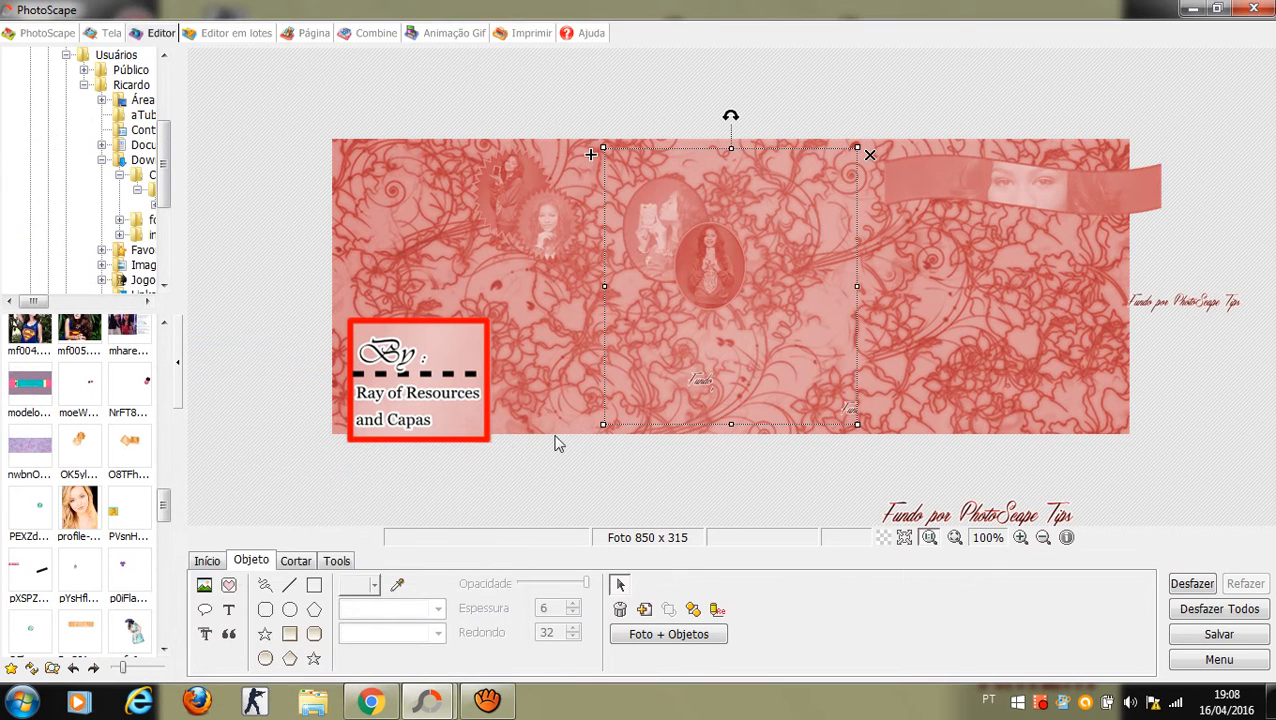
left_click_drag(707, 242, 966, 190)
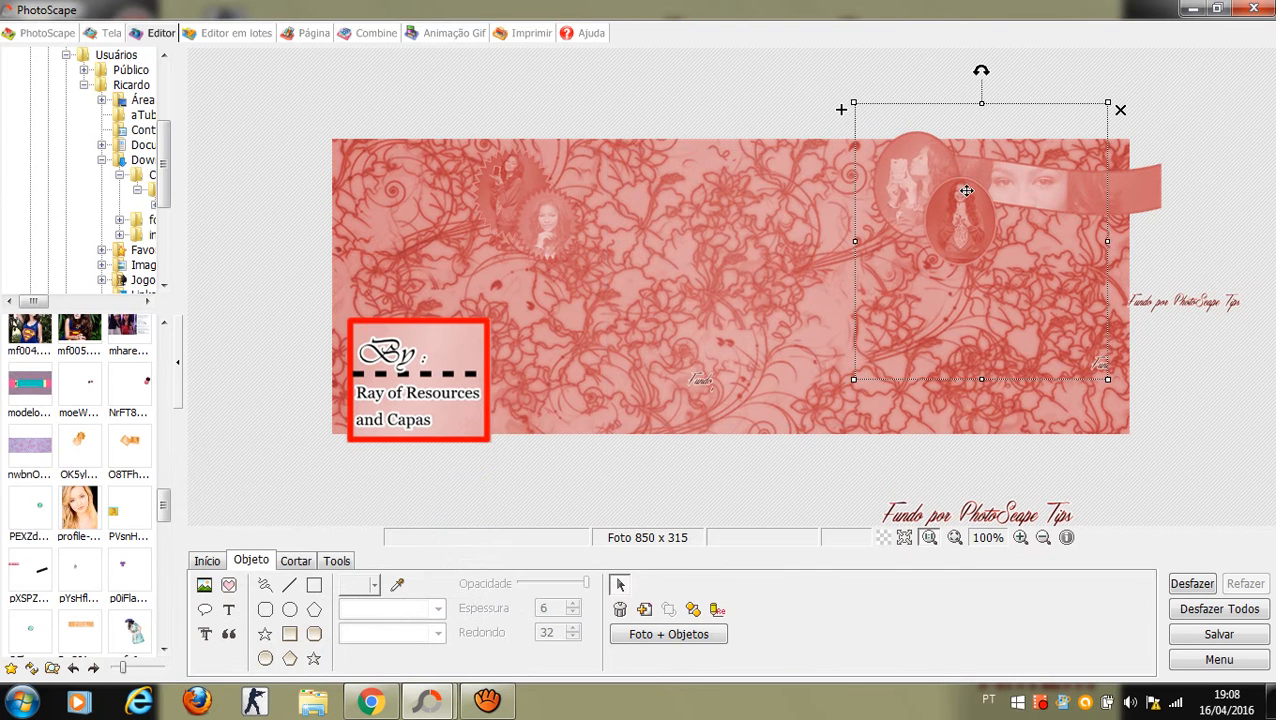
Step: Fine-tune the positions of the oval portraits and the right-hand face ribbon
left_click_drag(1143, 183, 1148, 197)
left_click_drag(958, 213, 931, 215)
left_click(938, 216)
left_click(942, 204)
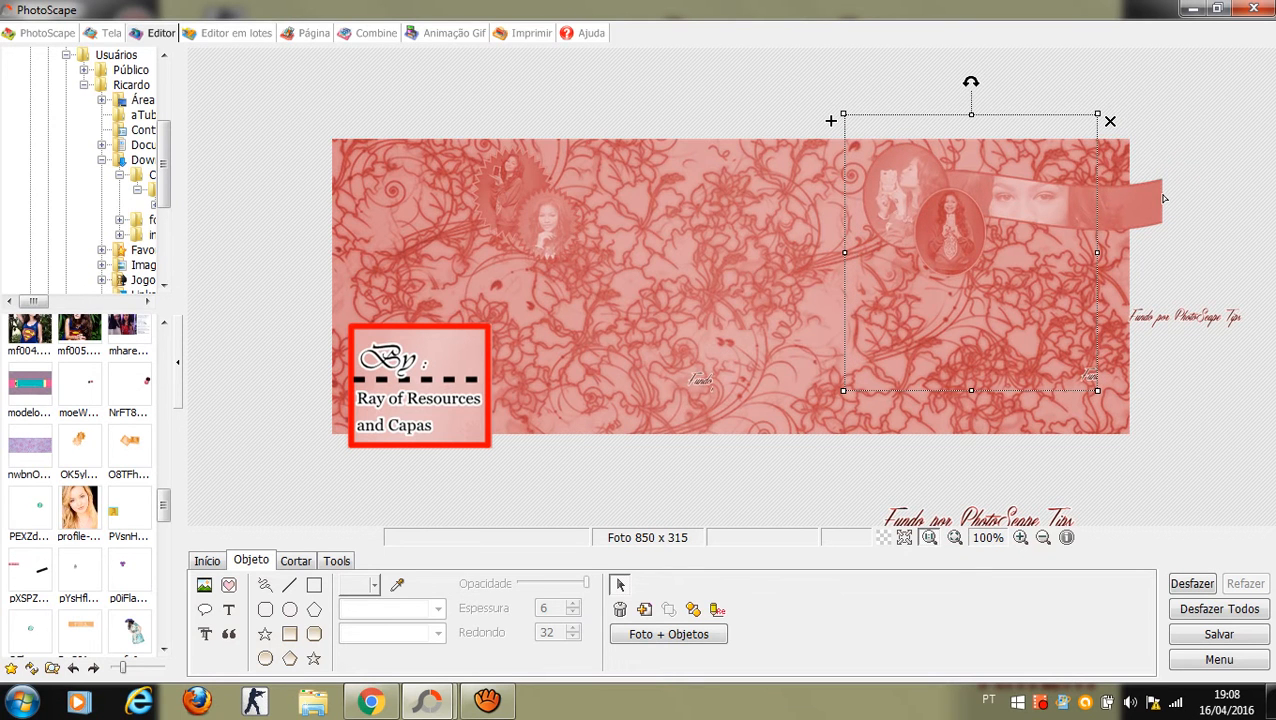
left_click_drag(1163, 198, 1163, 203)
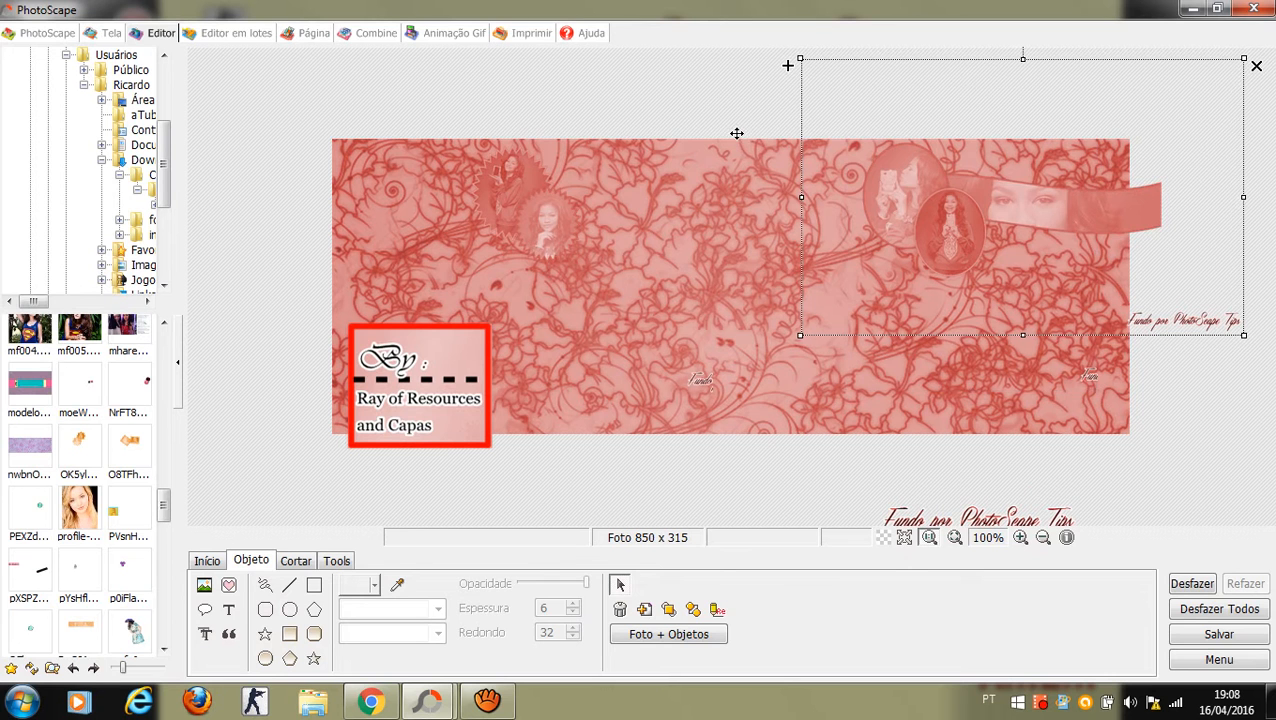
left_click(692, 132)
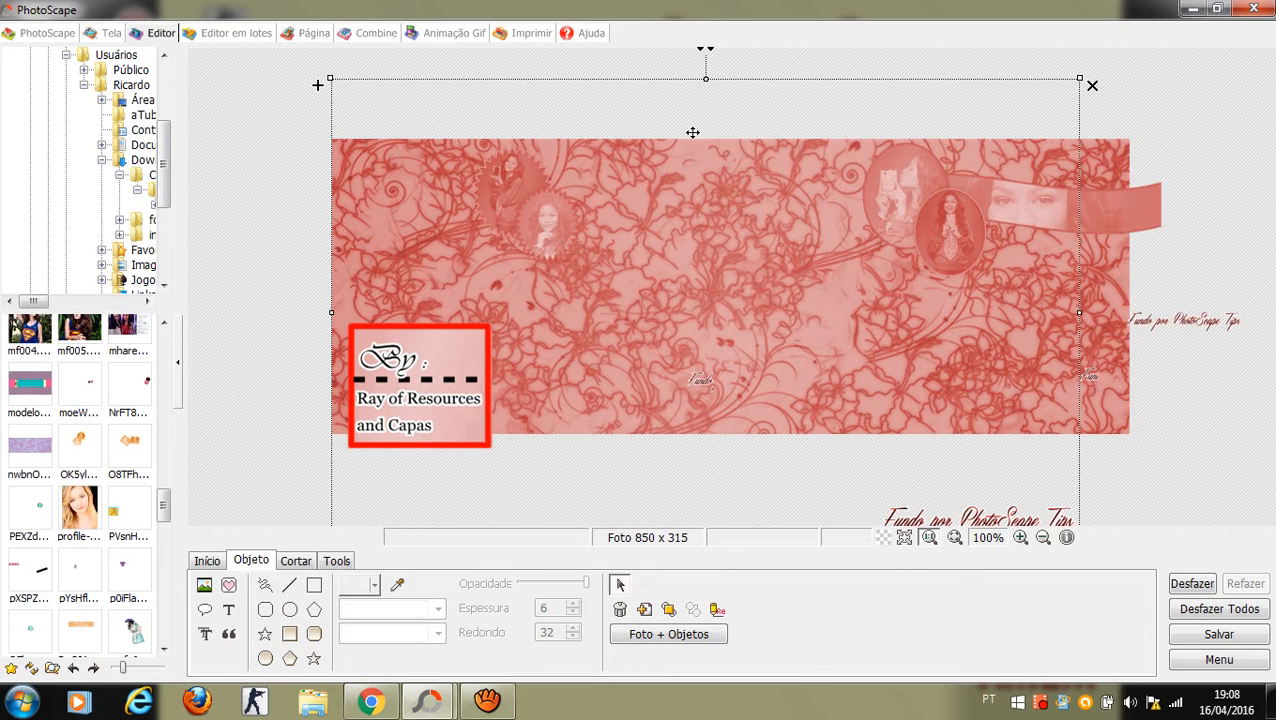
left_click(204, 584)
Step: Insert the ppp face ribbon image and move it to the cover's upper left
left_click(242, 562)
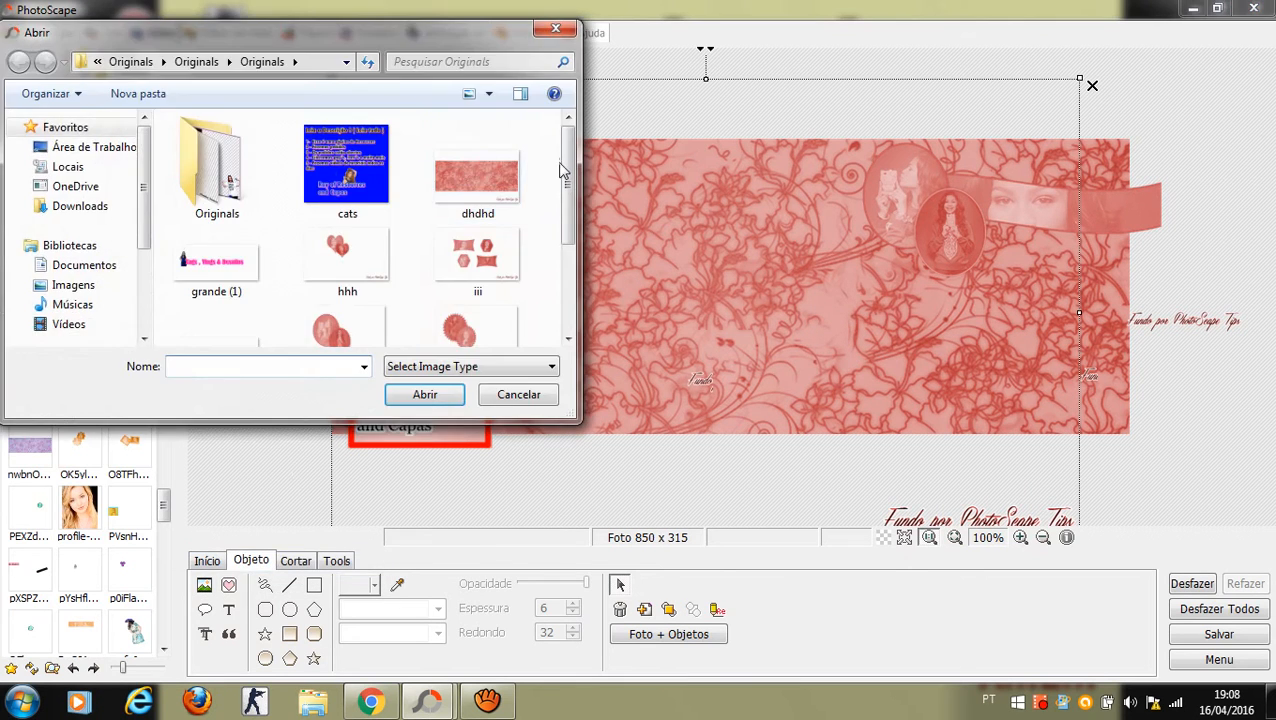
left_click_drag(569, 175, 557, 271)
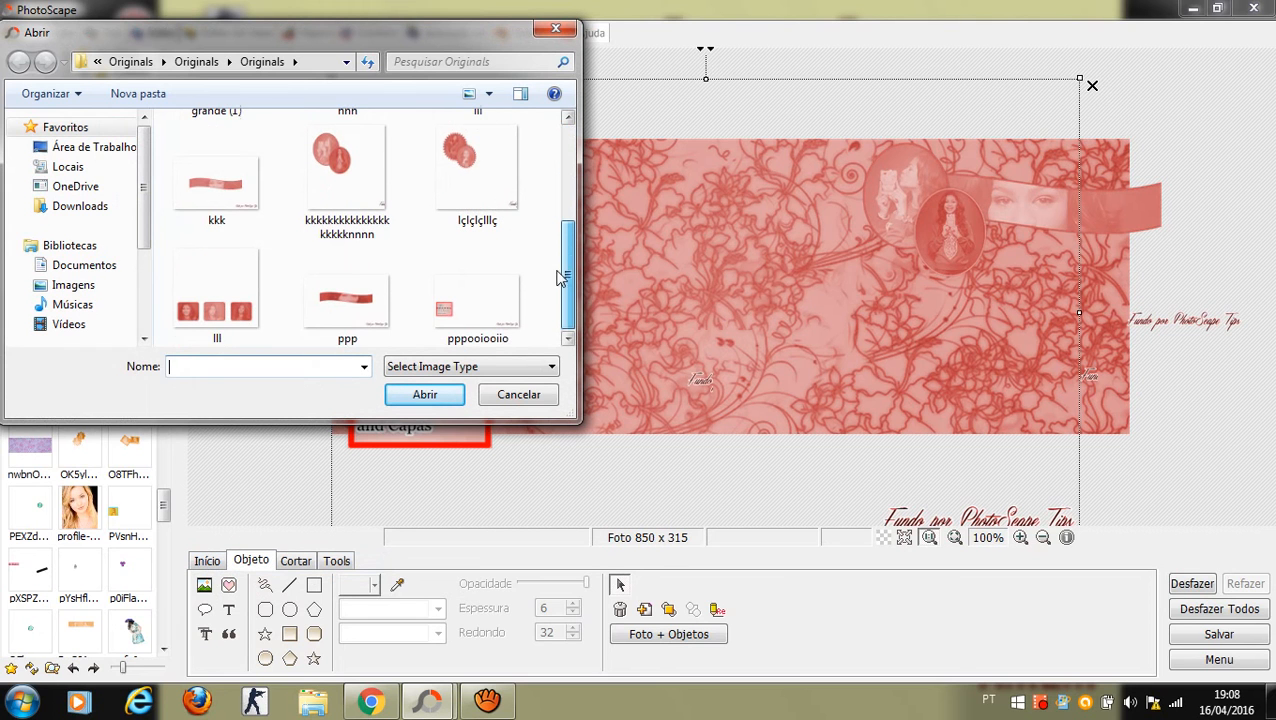
double_click(350, 293)
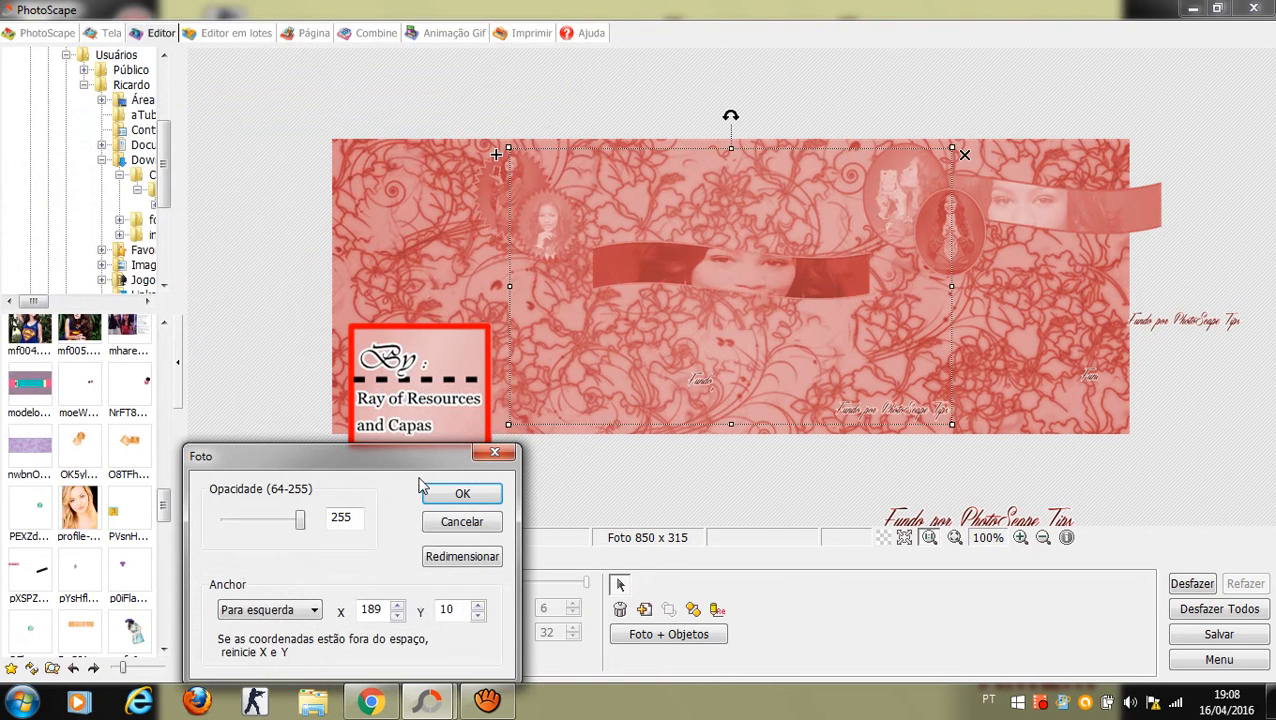
left_click(455, 497)
left_click_drag(711, 308, 388, 237)
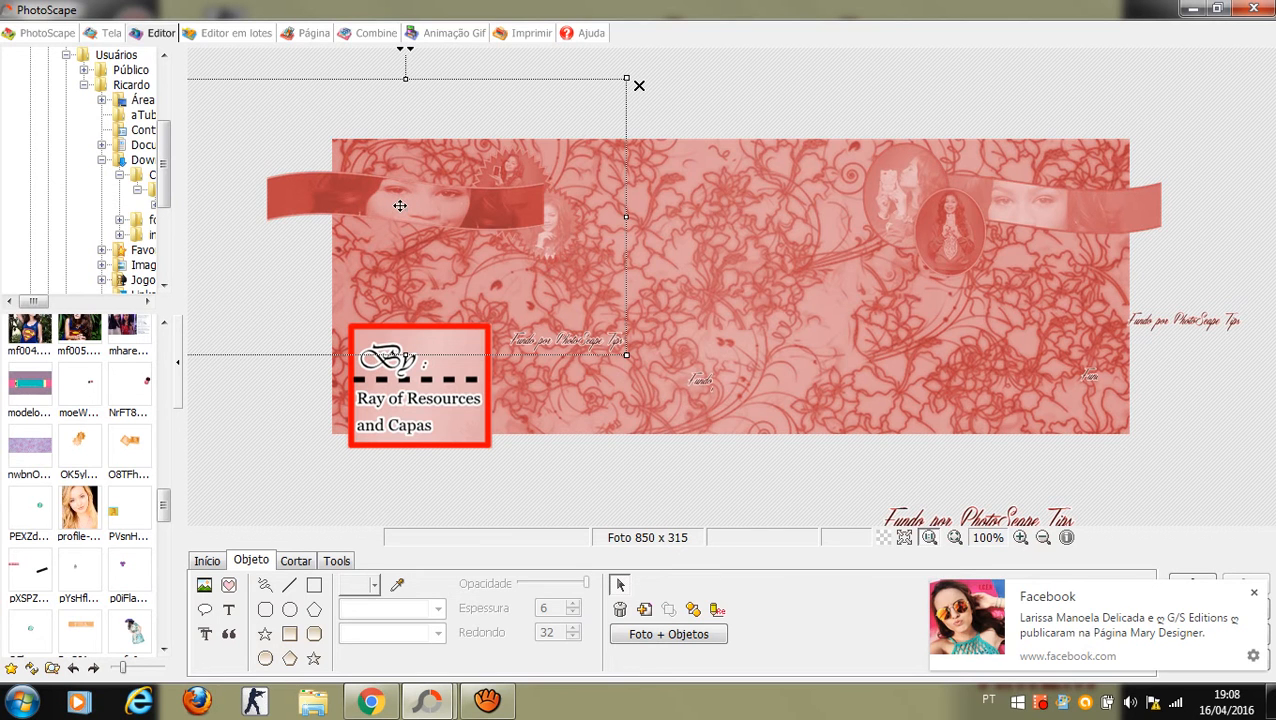
Step: Send the ppp ribbon back one layer with Atras and nudge it into place
right_click(400, 206)
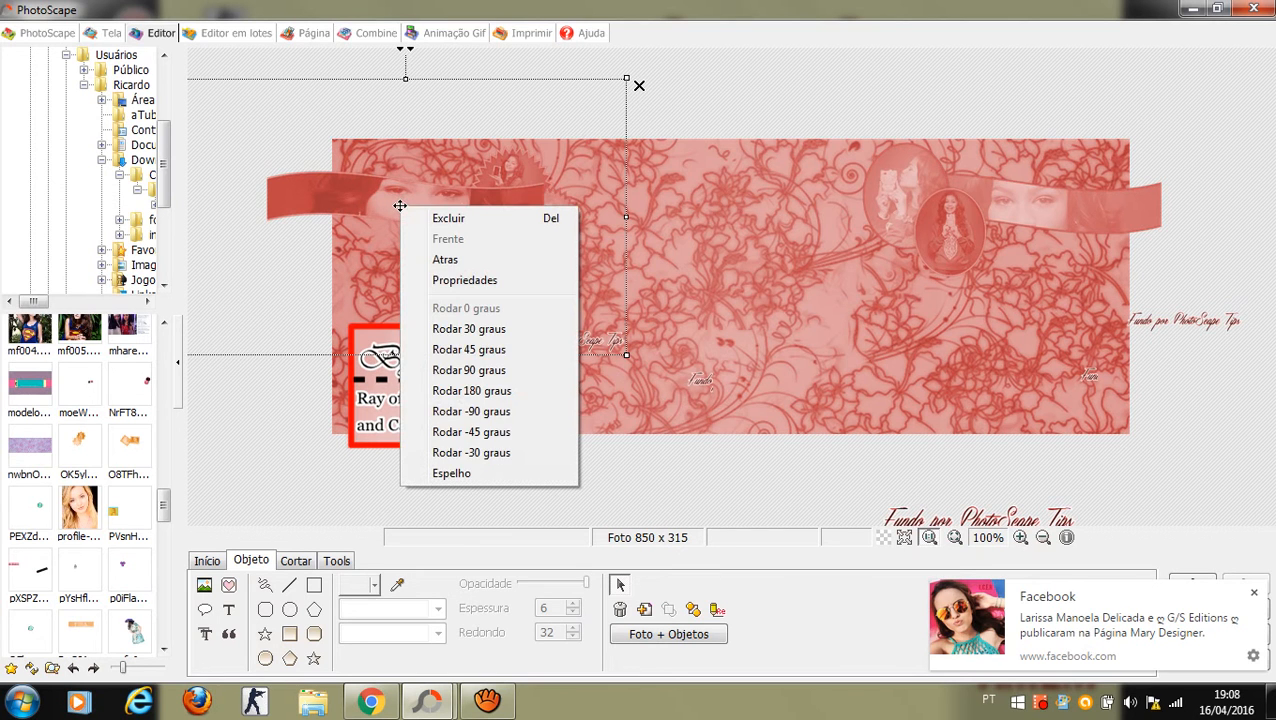
left_click(444, 259)
left_click_drag(433, 228, 439, 228)
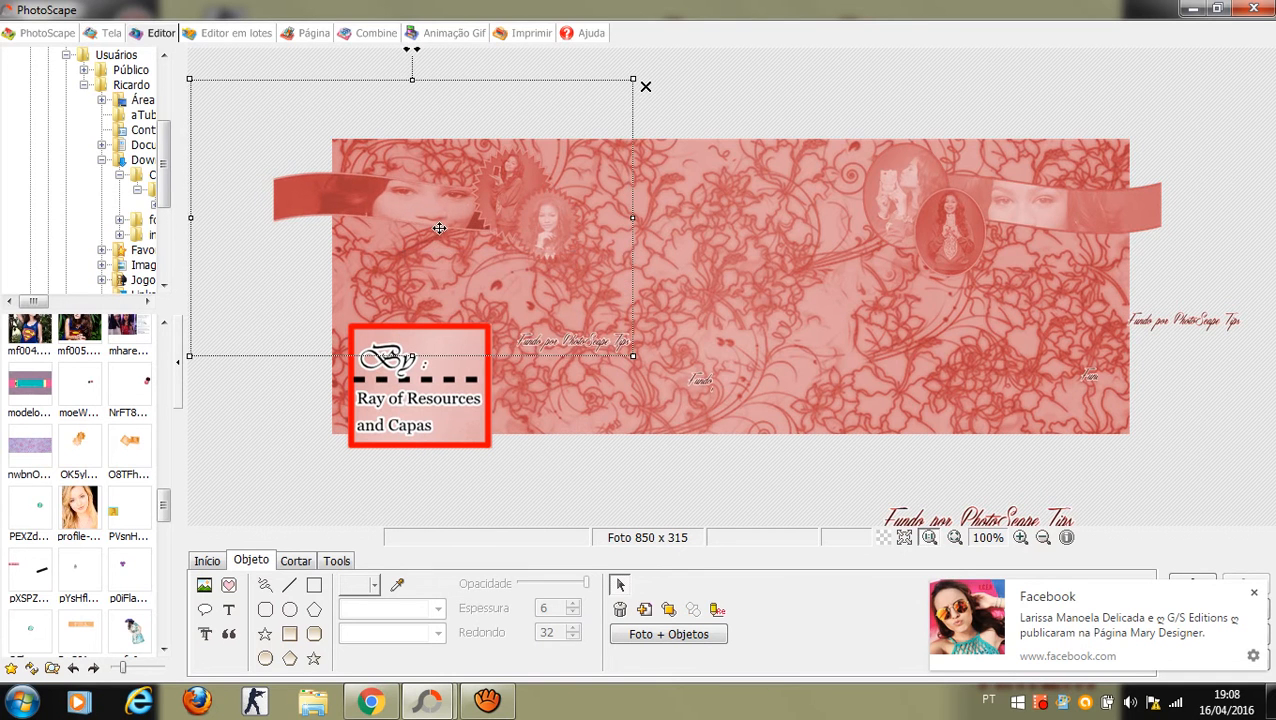
left_click(1250, 593)
left_click_drag(407, 192, 407, 187)
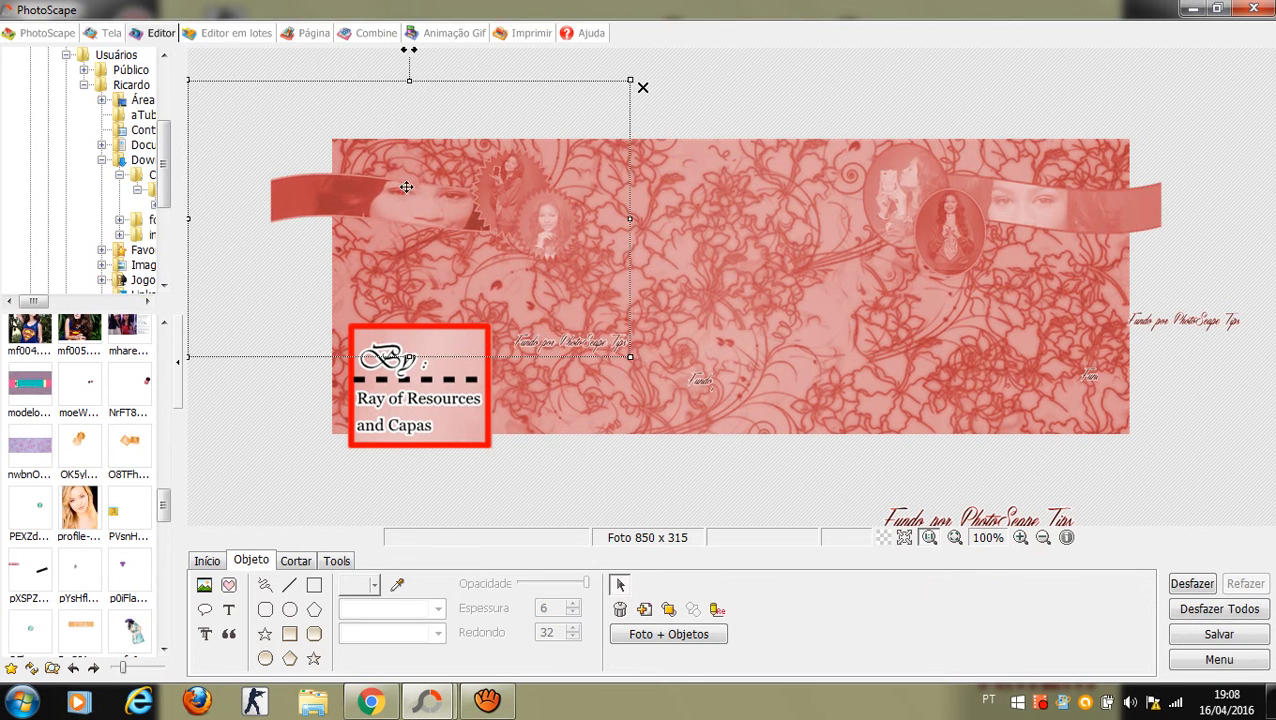
left_click(757, 107)
left_click(247, 157)
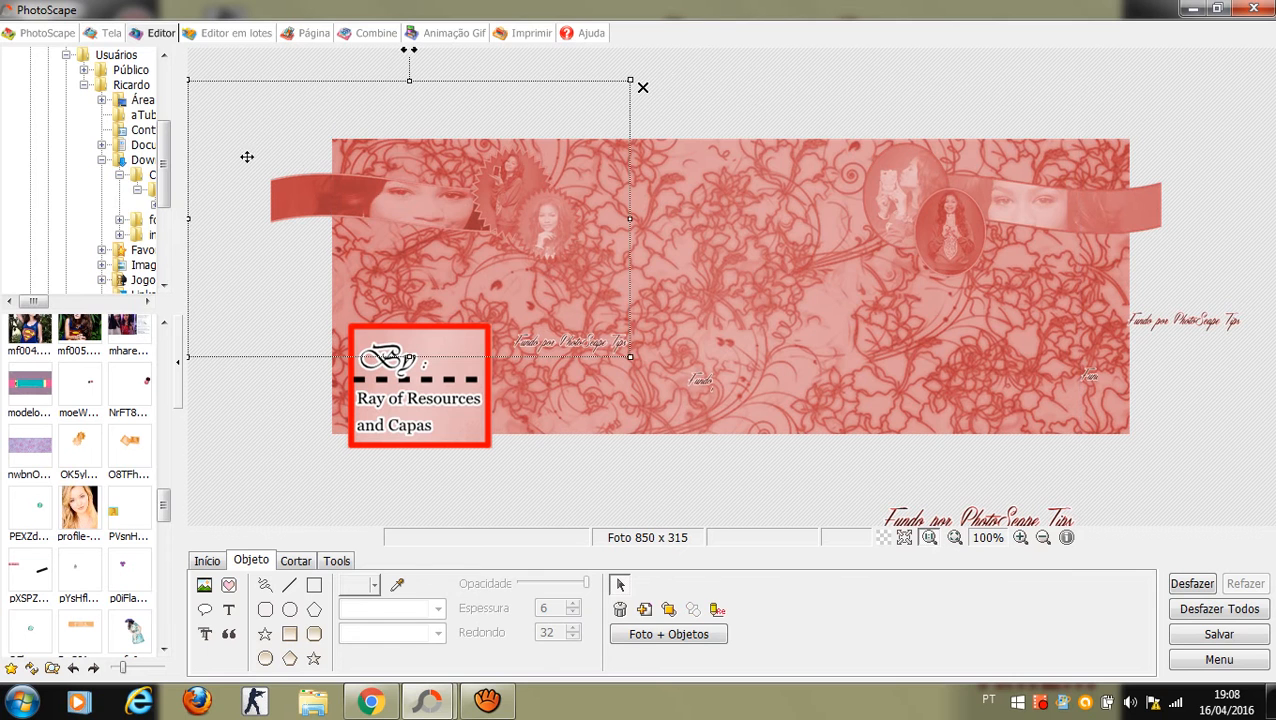
left_click(238, 421)
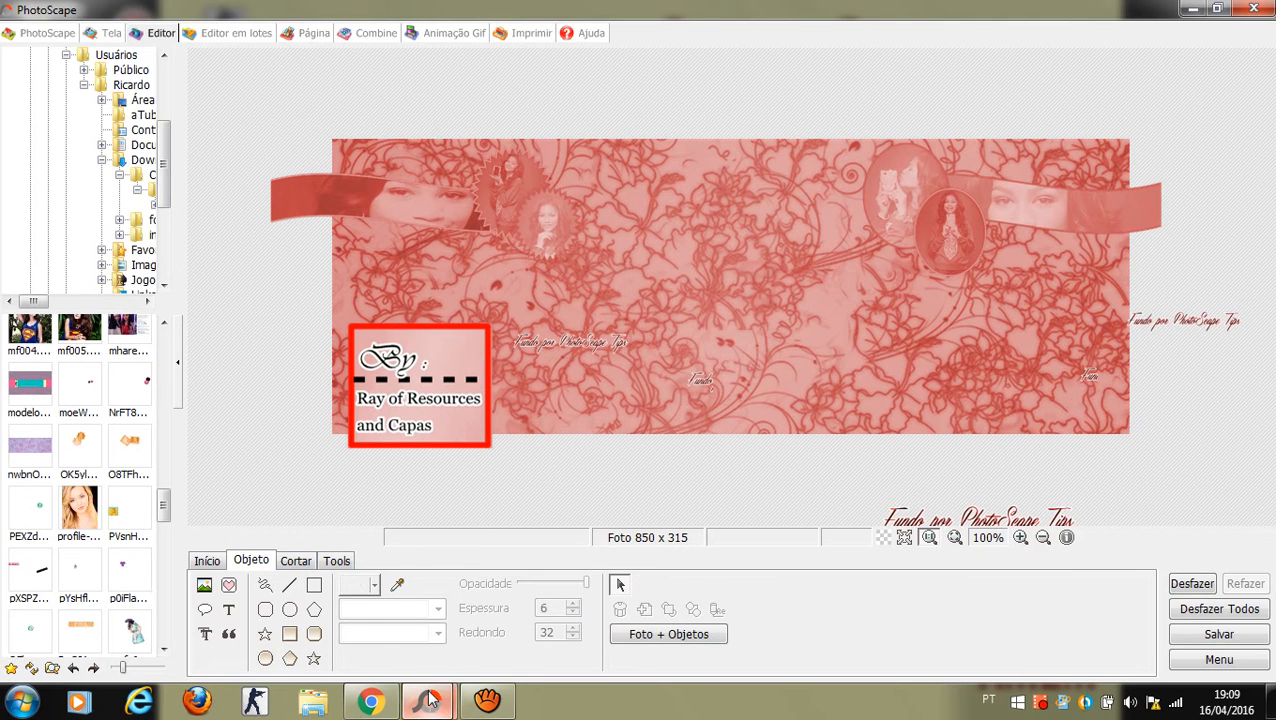
mouse_move(425, 701)
mouse_move(498, 628)
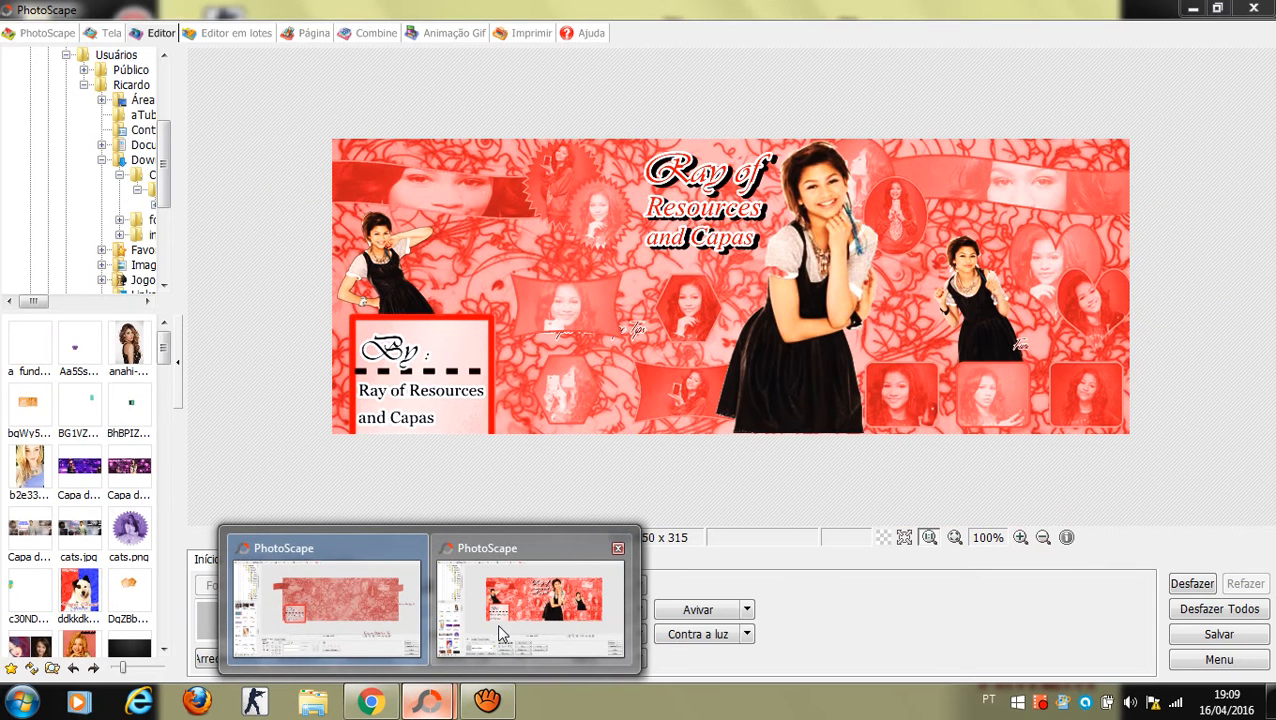
left_click(498, 628)
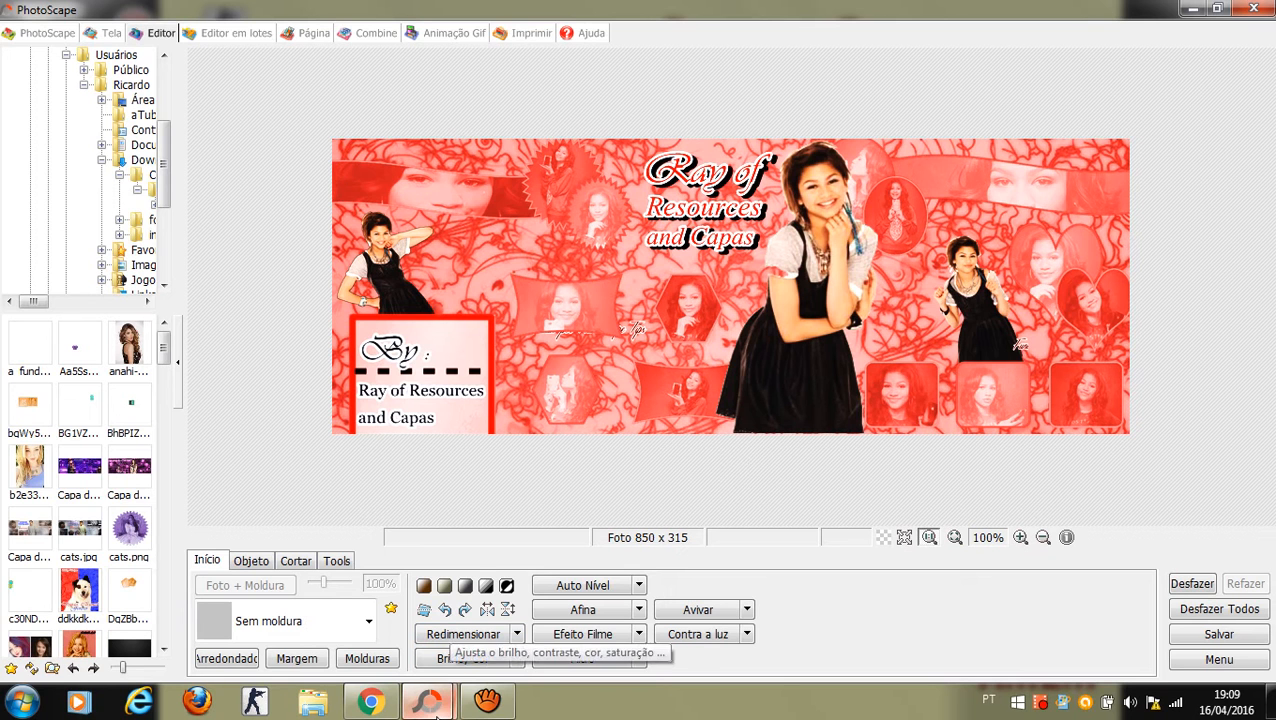
mouse_move(428, 700)
left_click(378, 655)
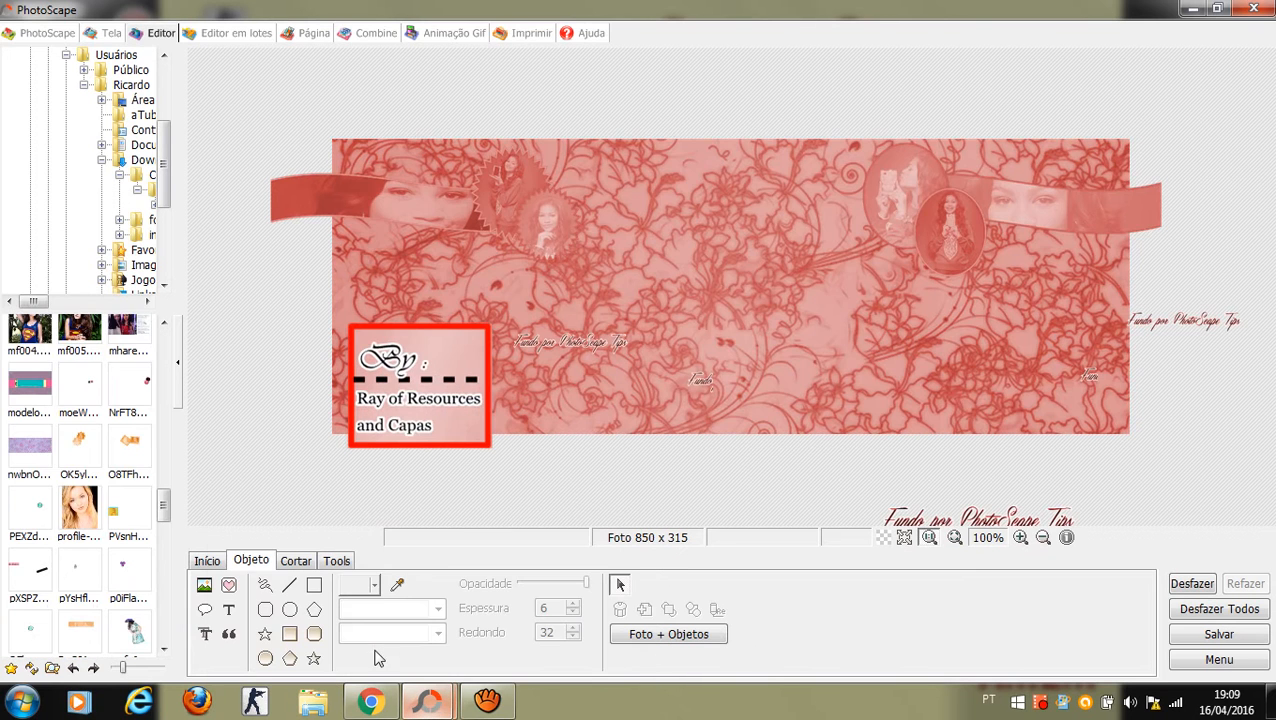
left_click(204, 585)
left_click(259, 566)
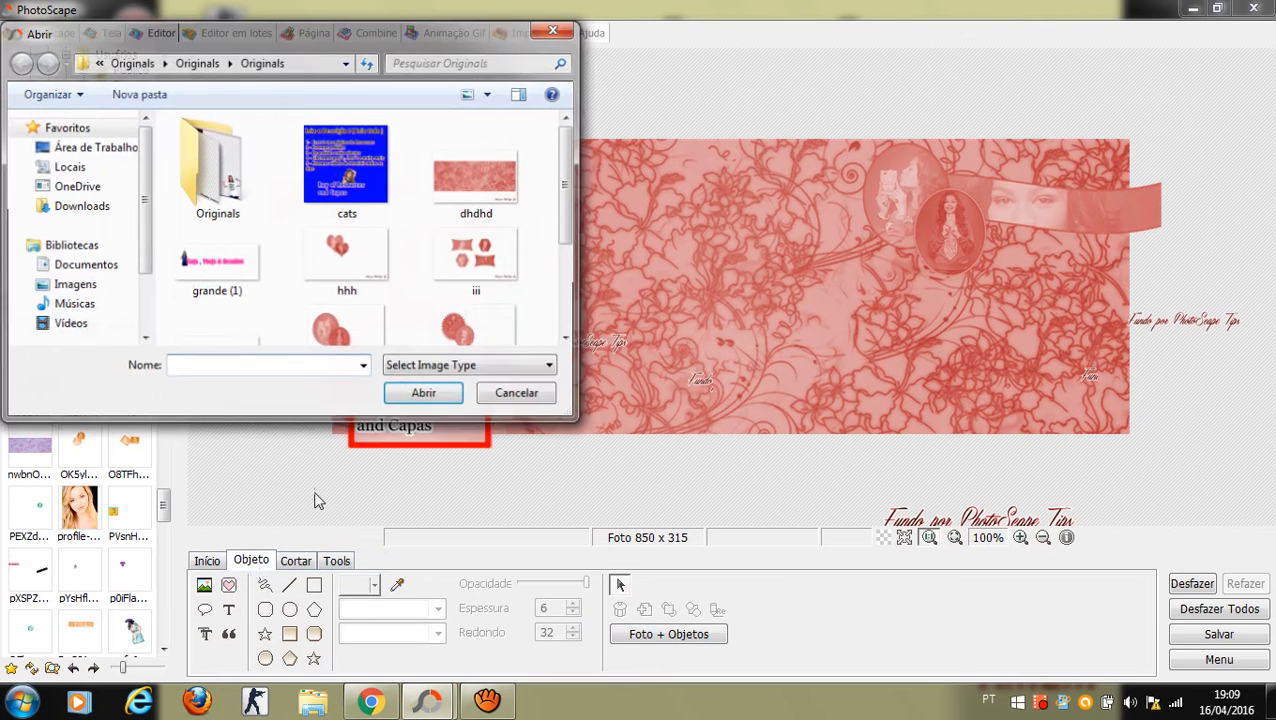
left_click_drag(569, 236, 569, 260)
scroll(569, 260, "down", 1)
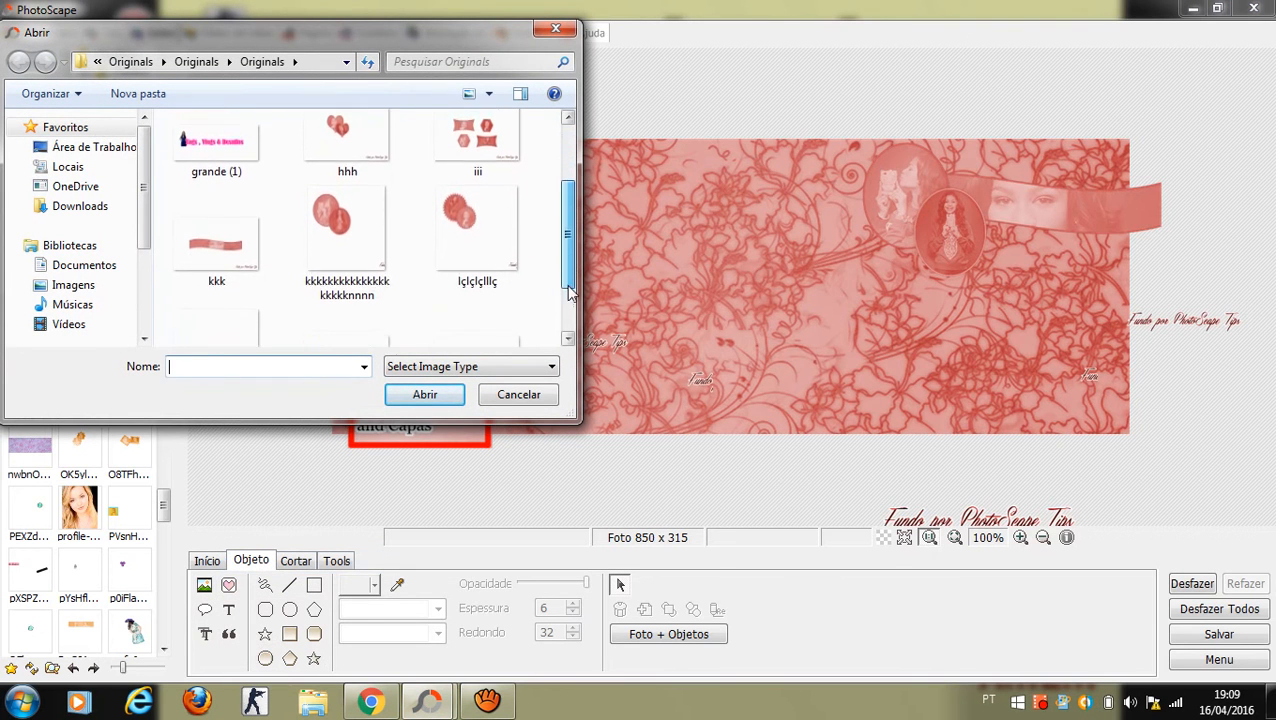
left_click(555, 28)
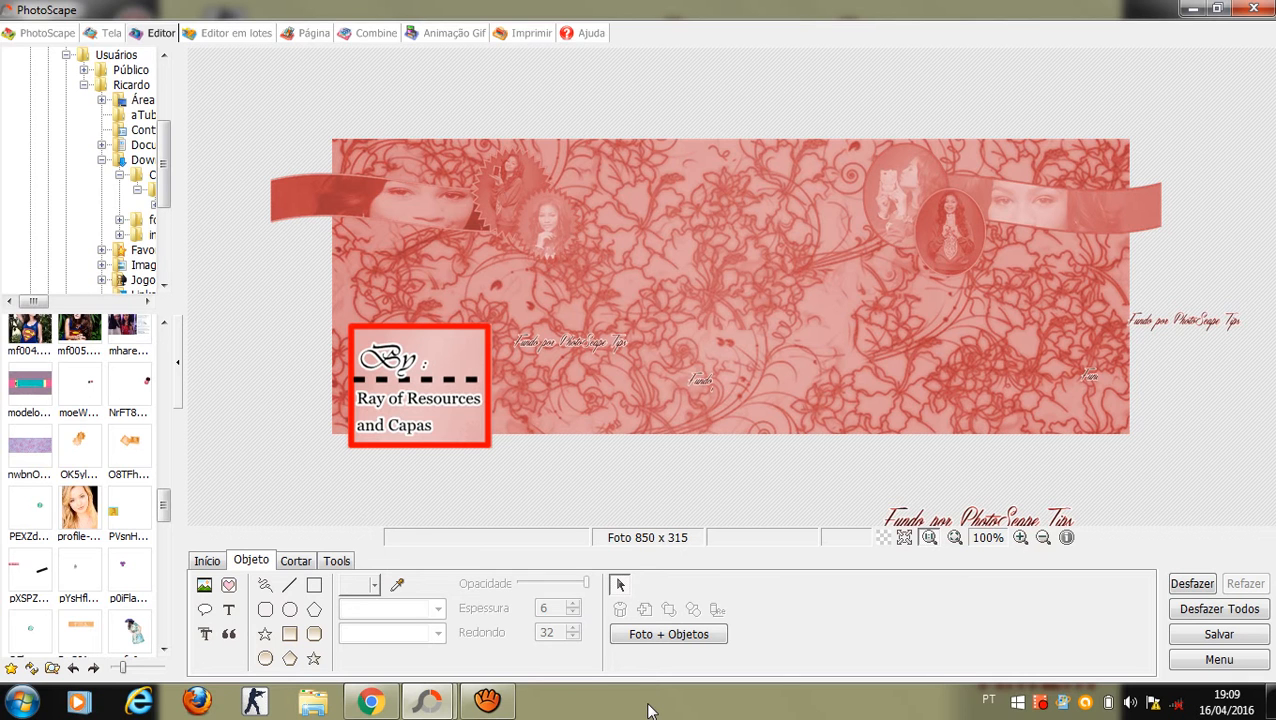
mouse_move(477, 712)
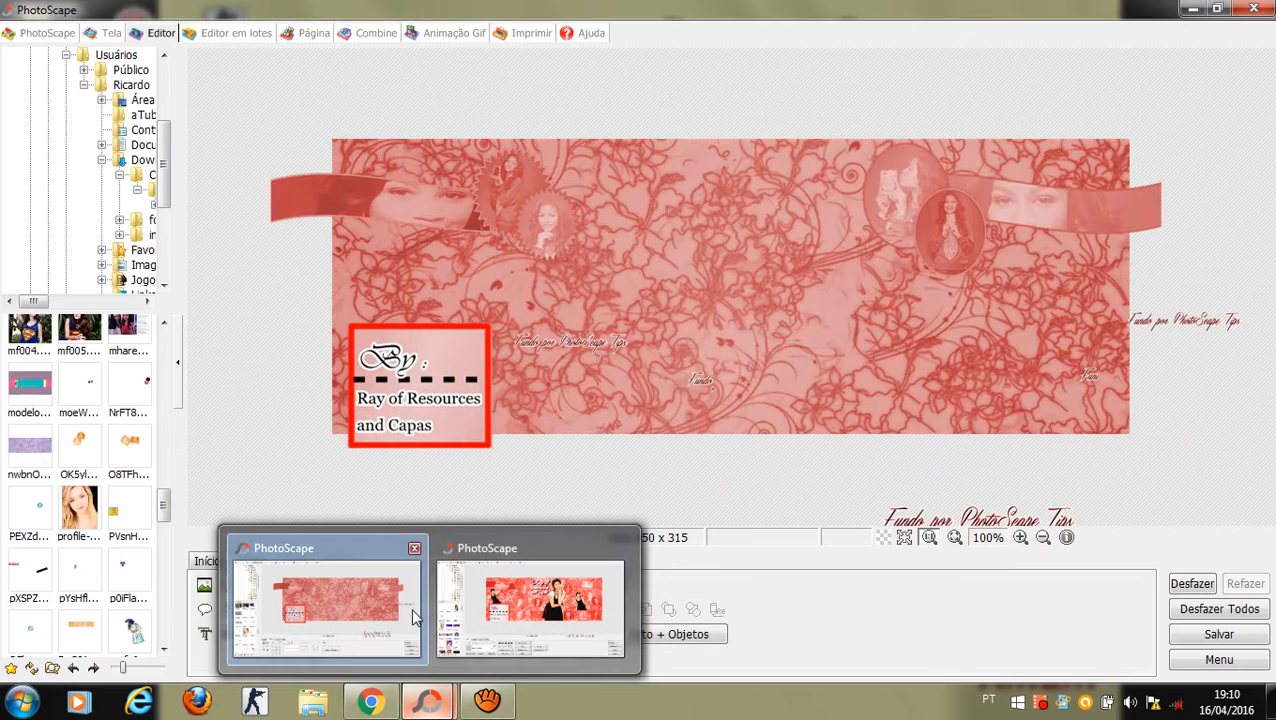
Step: Insert the hhh heart-framed portraits and place them on the cover's right side
left_click(415, 616)
left_click(205, 585)
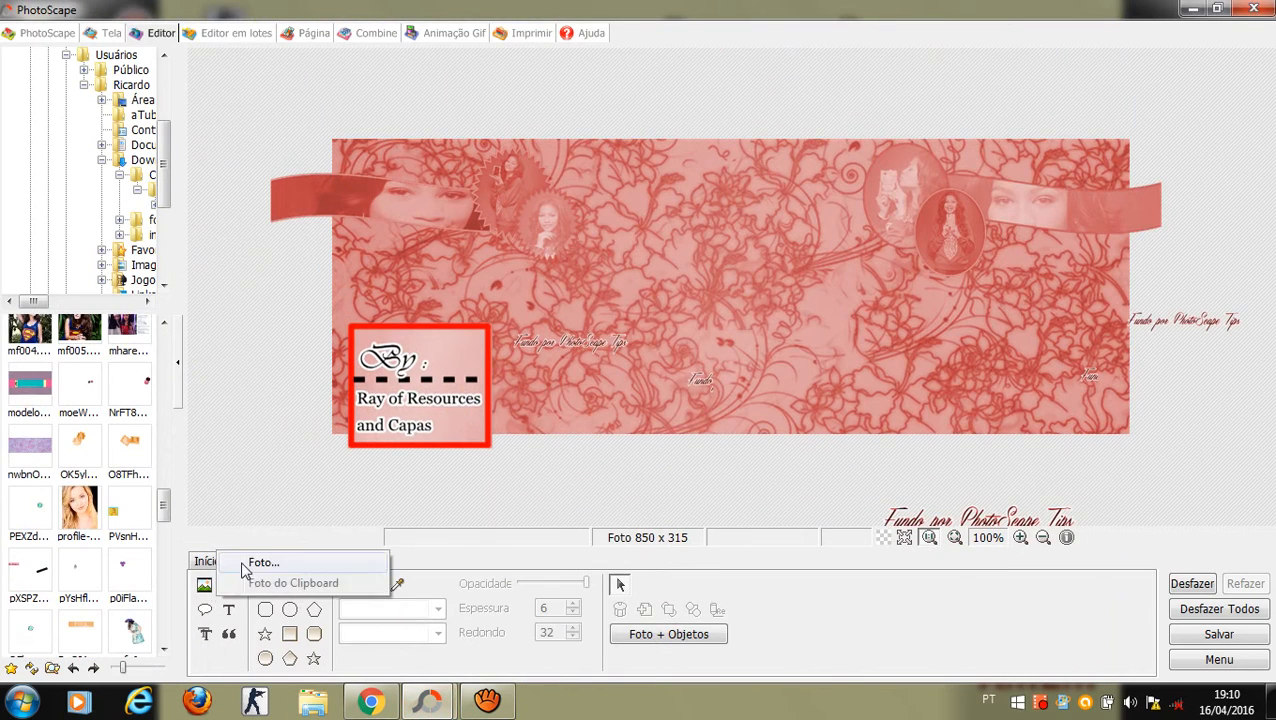
left_click(243, 566)
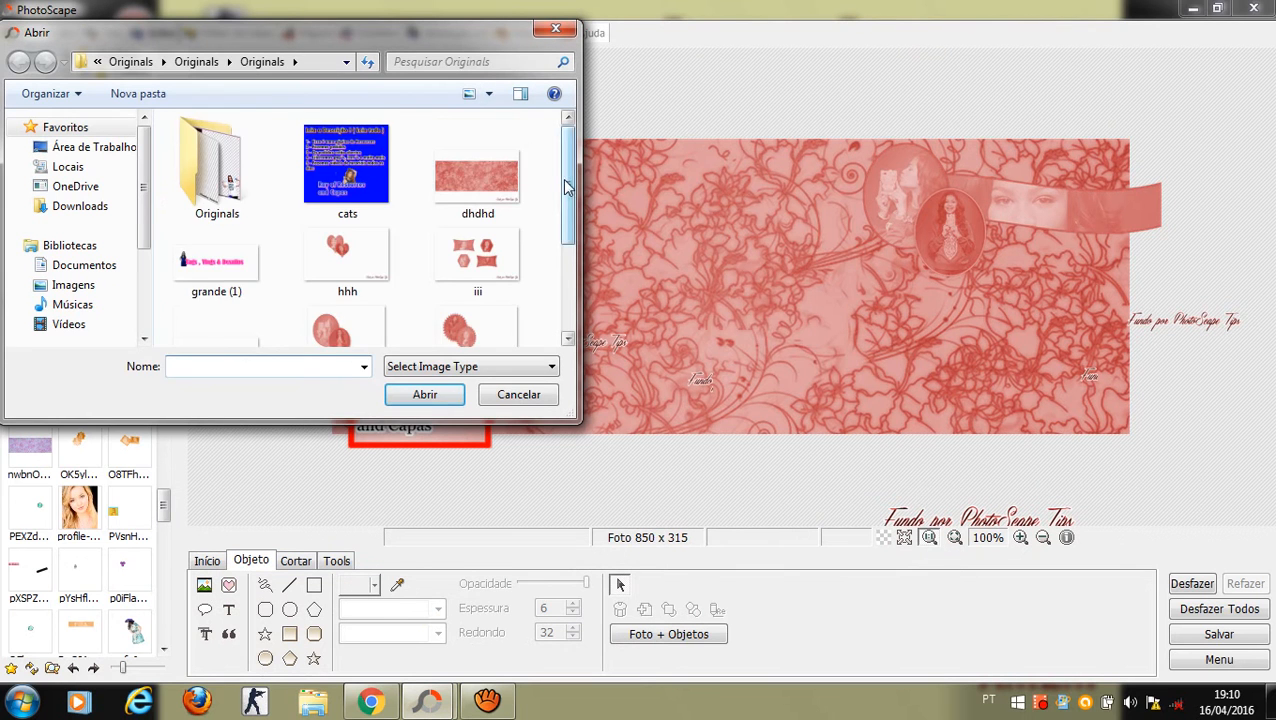
scroll(565, 183, "down", 2)
left_click(360, 148)
double_click(360, 148)
key("Return")
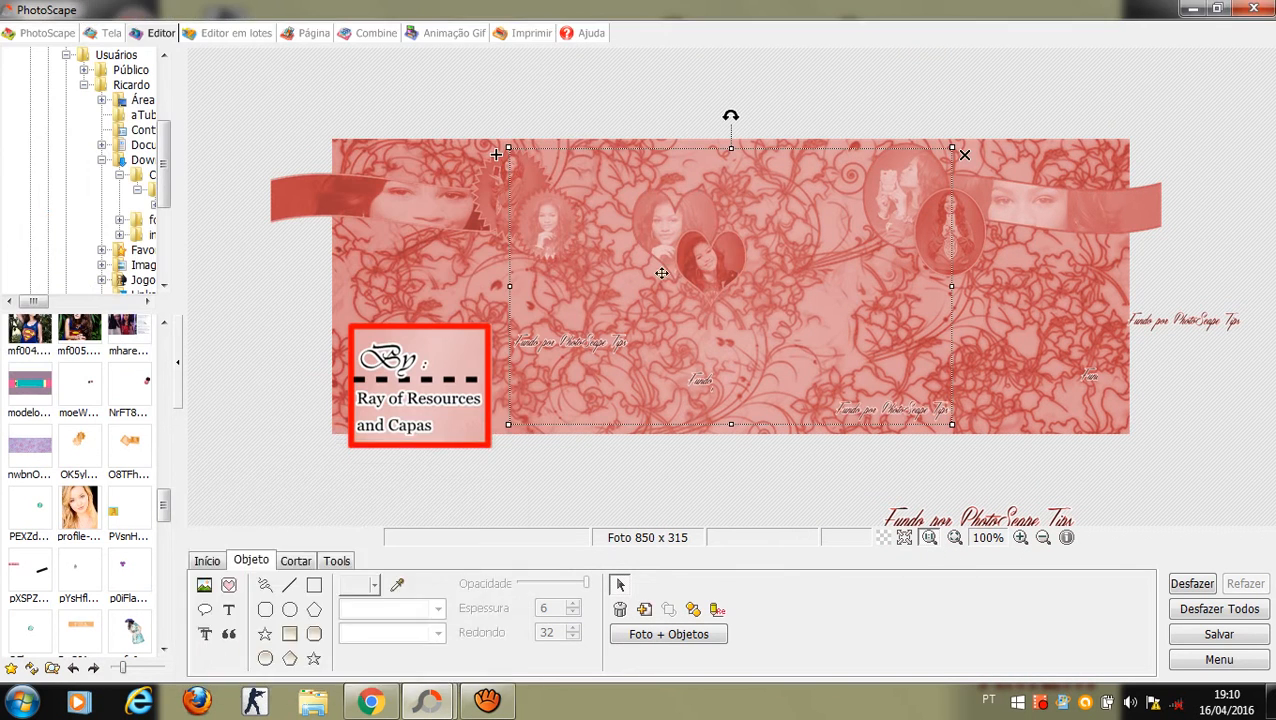
left_click_drag(684, 246, 1072, 310)
Step: Select another overlapping object, then bring up the Foto... file picker again
left_click(1236, 164)
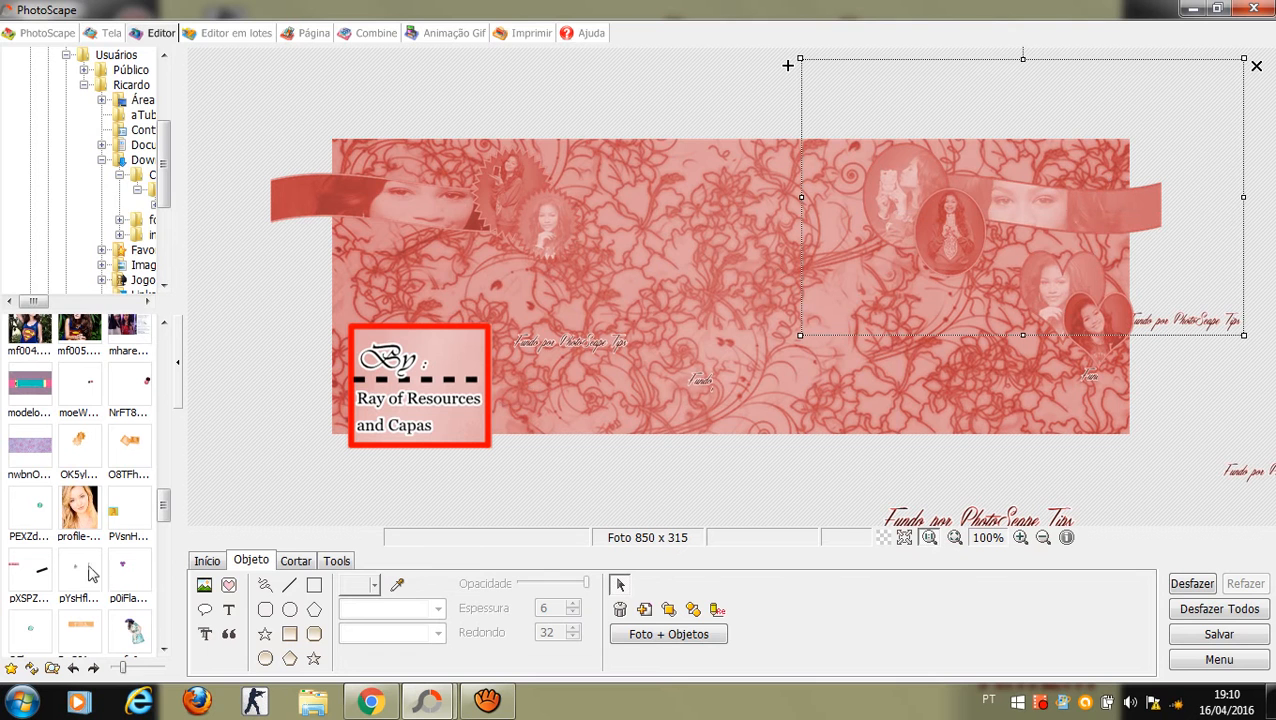
left_click(204, 584)
left_click(248, 560)
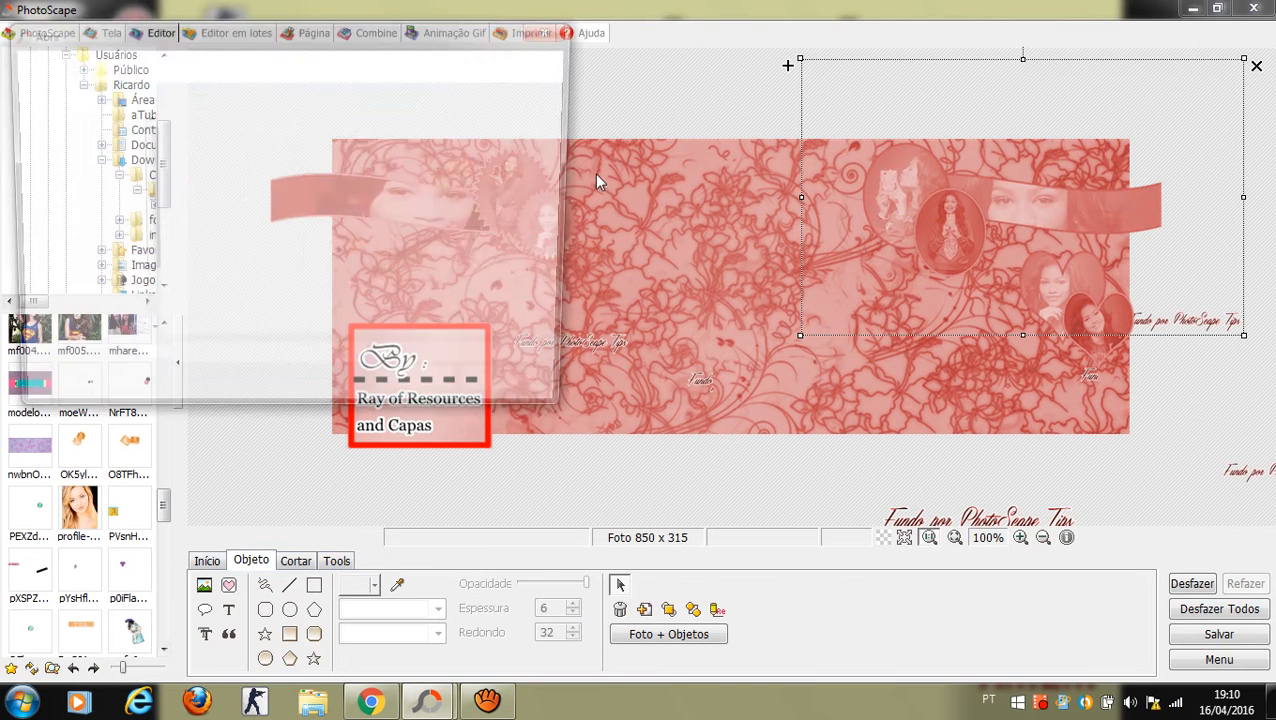
Step: Insert the lll row of three square portrait frames along the bottom-right edge
left_click_drag(572, 174, 570, 276)
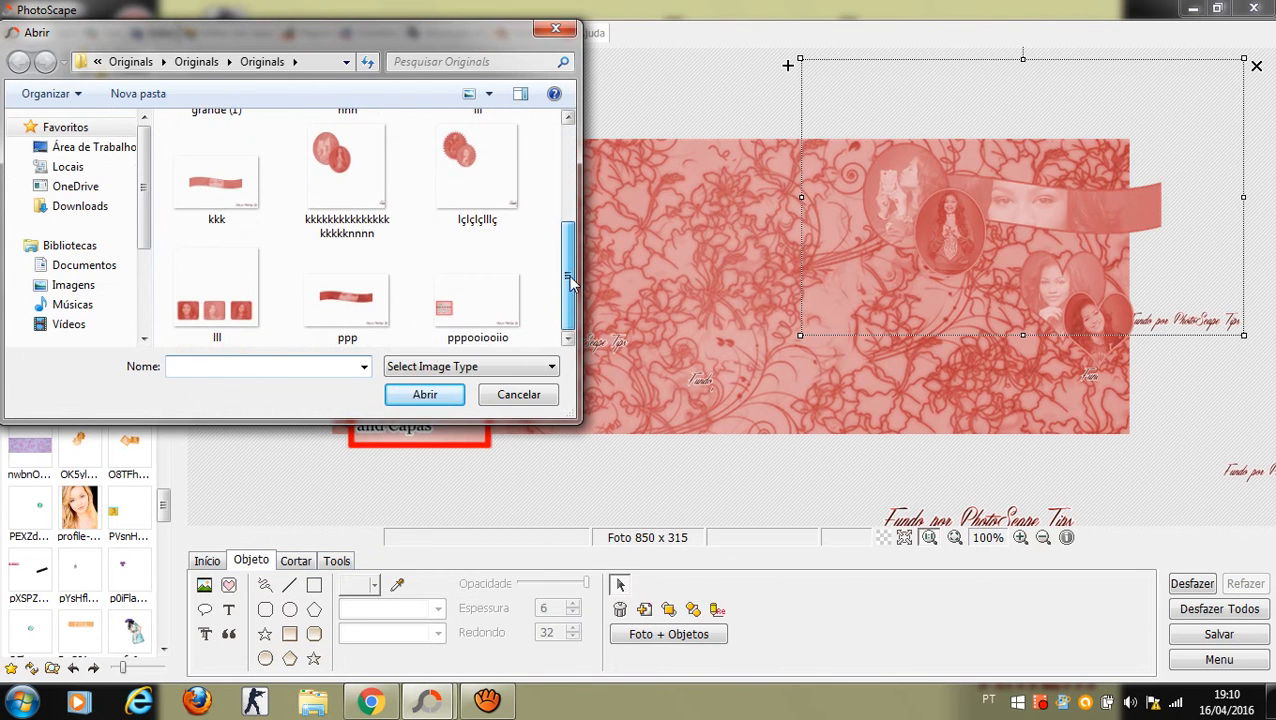
double_click(215, 290)
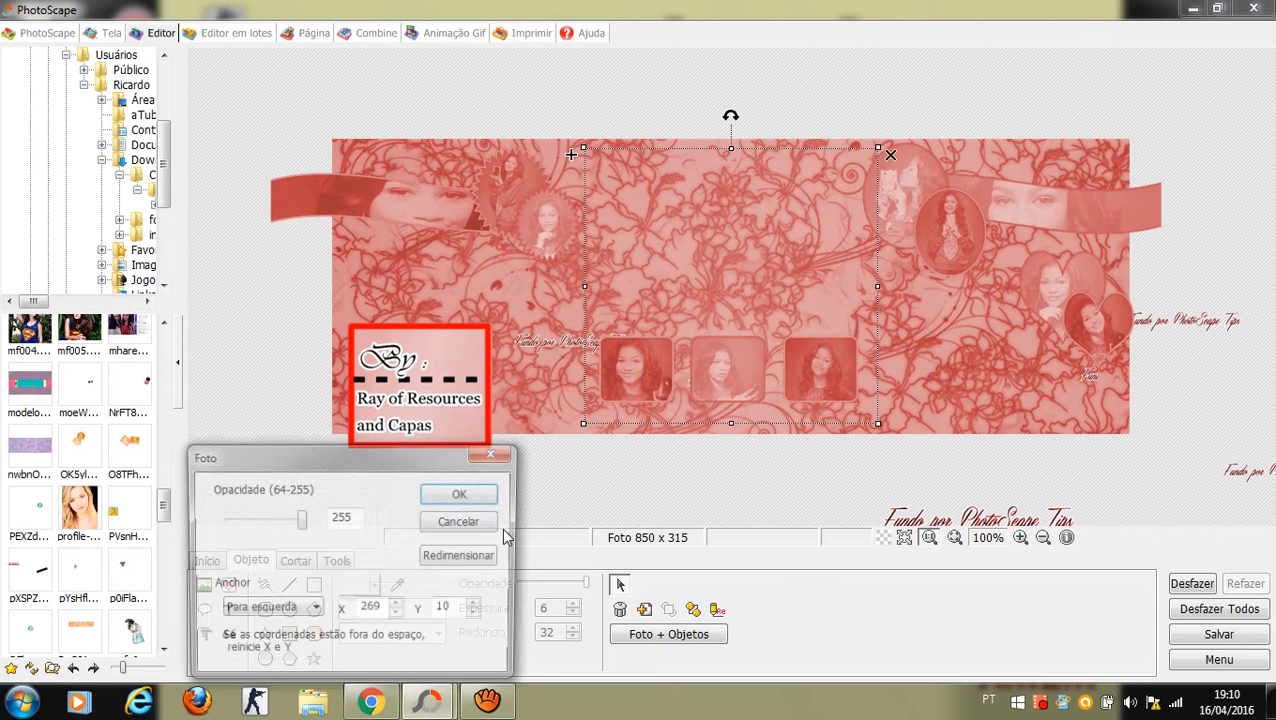
left_click(472, 488)
left_click_drag(782, 372, 1051, 396)
left_click(757, 494)
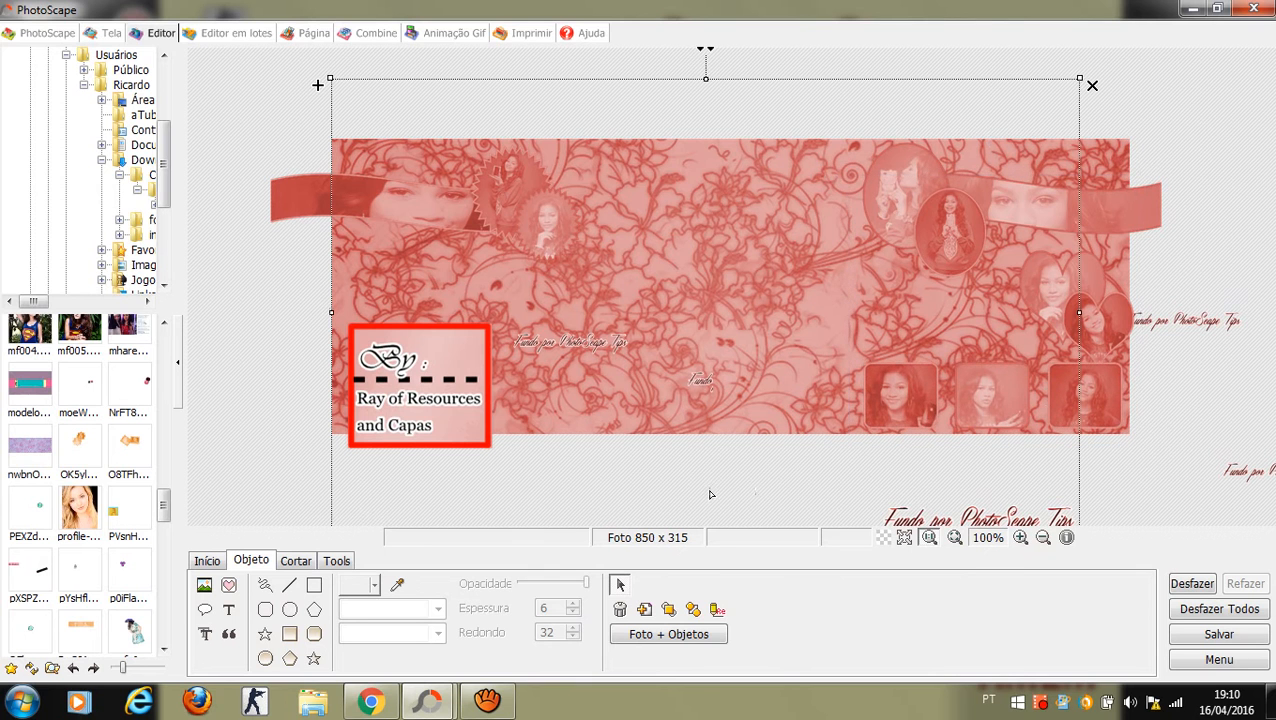
left_click(205, 585)
left_click(234, 564)
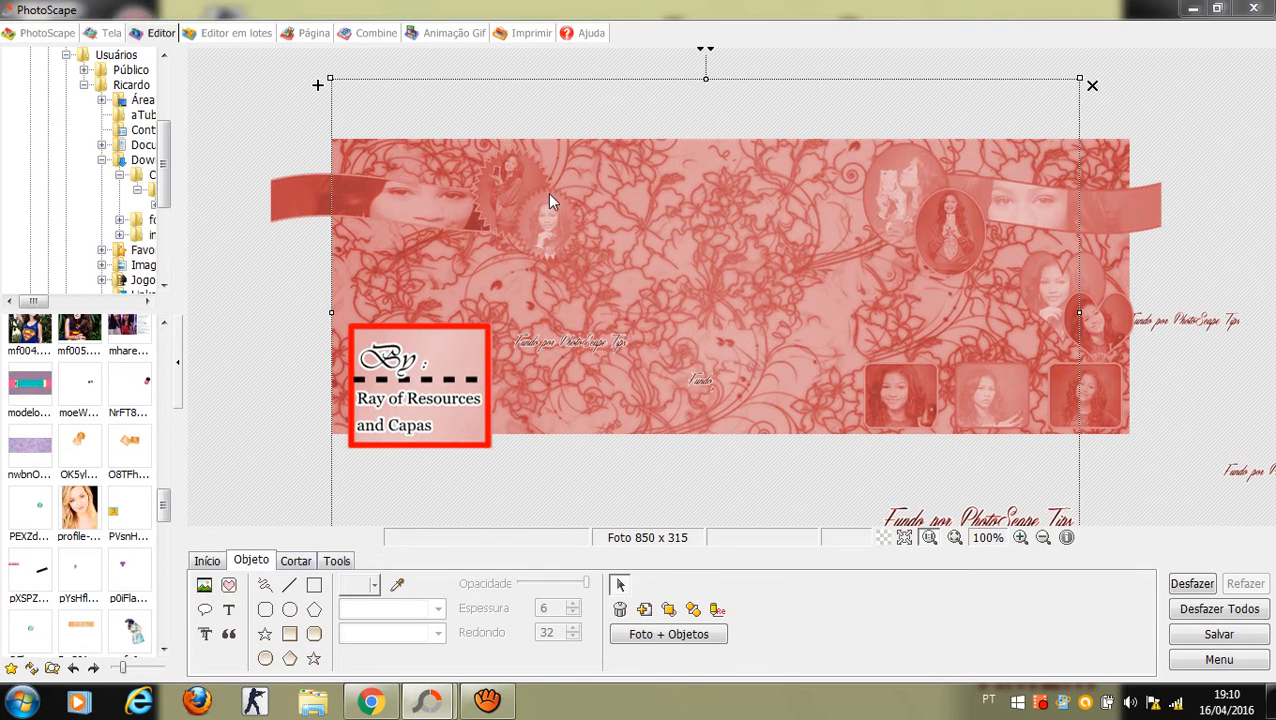
mouse_move(570, 160)
left_mouse_down()
mouse_move(573, 243)
mouse_move(570, 163)
left_mouse_up()
Step: Insert the iii framed portraits, shrink them, and centre them between the By box and bottom-right frames
left_click(476, 242)
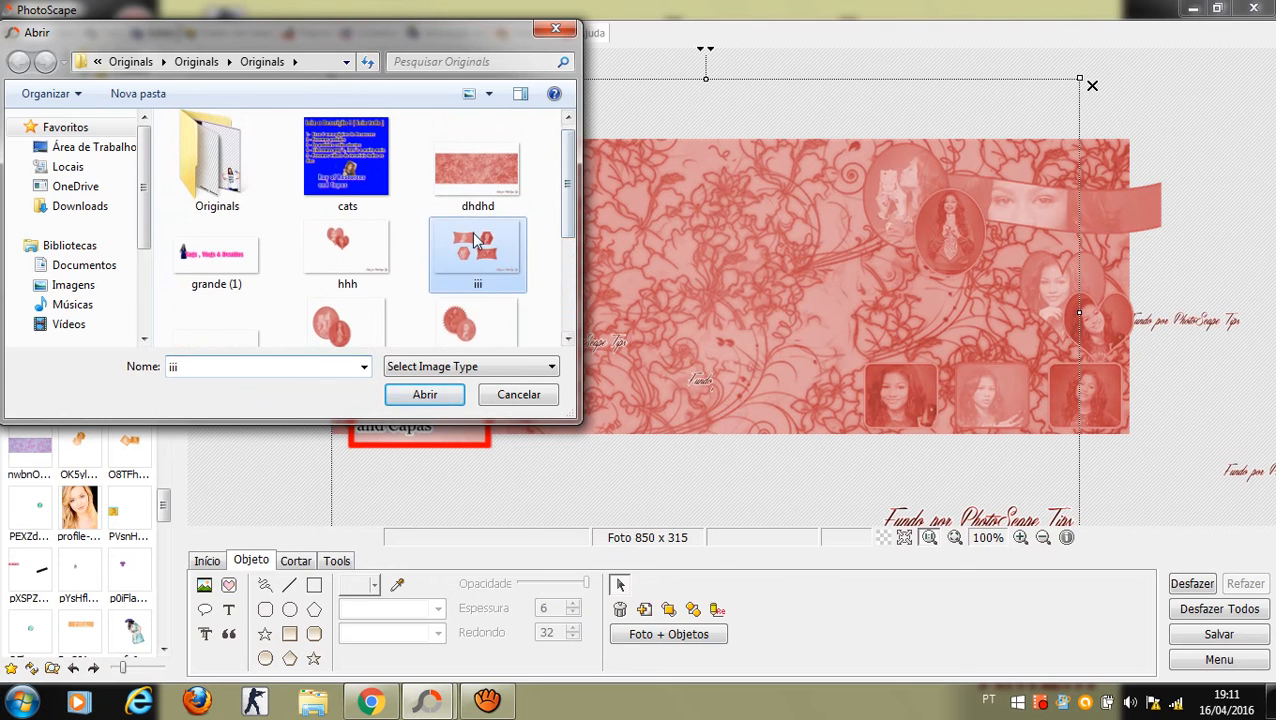
double_click(476, 242)
left_click(455, 498)
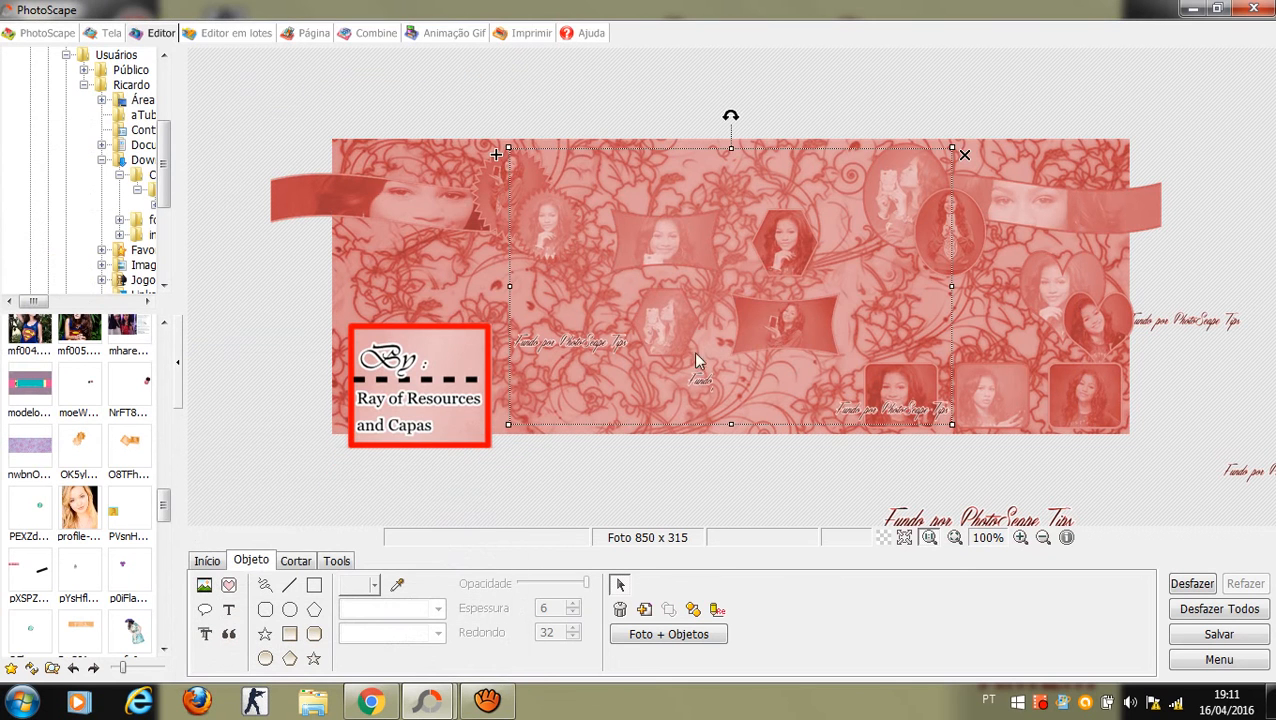
left_click_drag(785, 292, 650, 356)
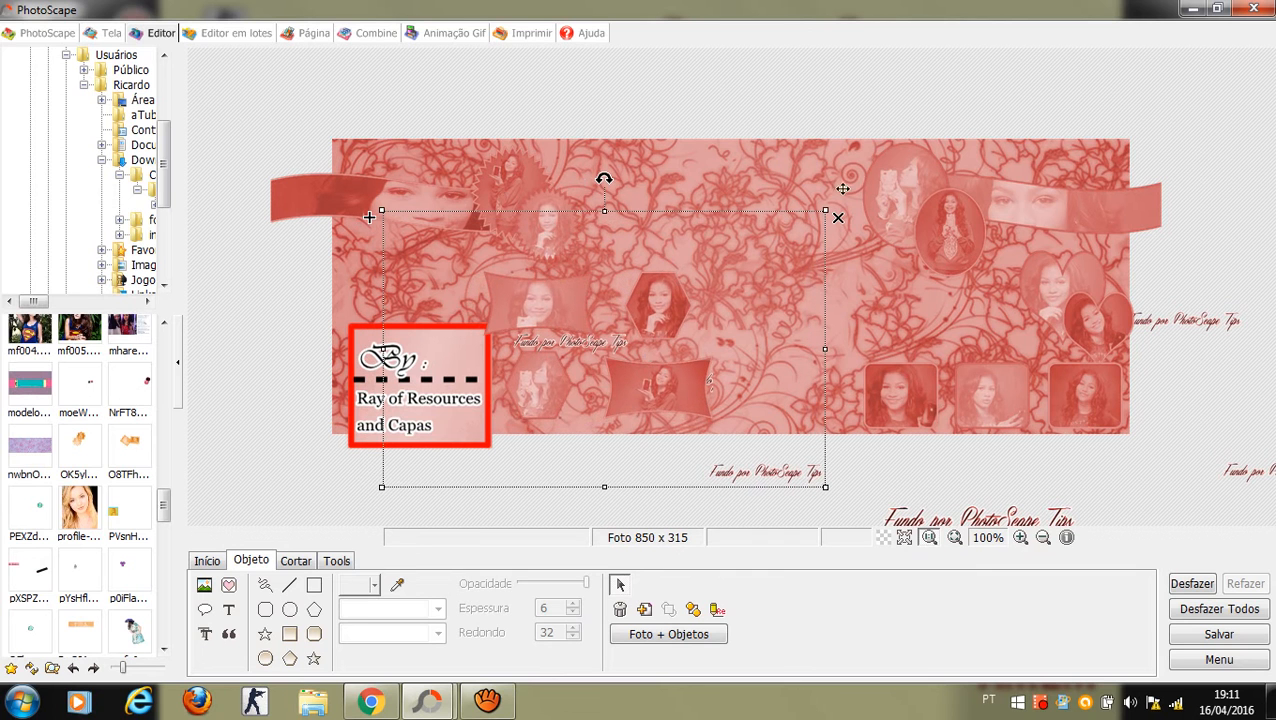
left_click_drag(827, 212, 798, 230)
left_click_drag(646, 346, 676, 347)
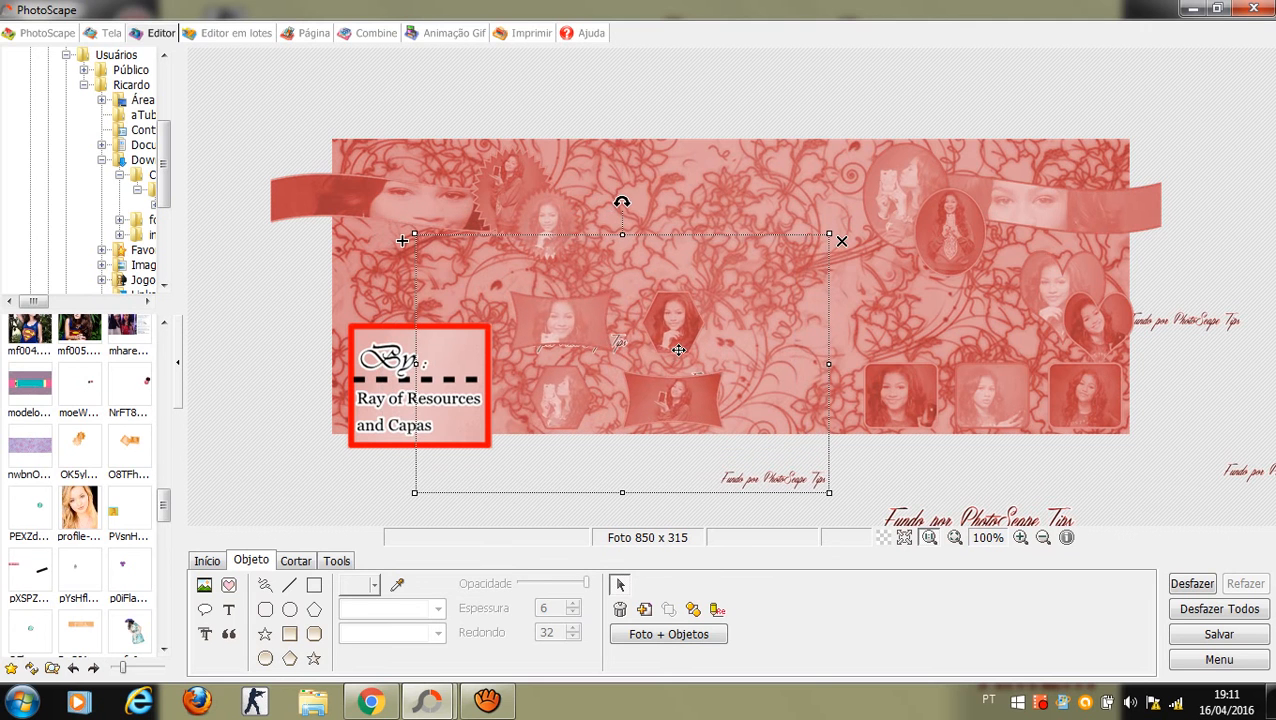
left_click(722, 99)
left_click(192, 110)
left_click(232, 498)
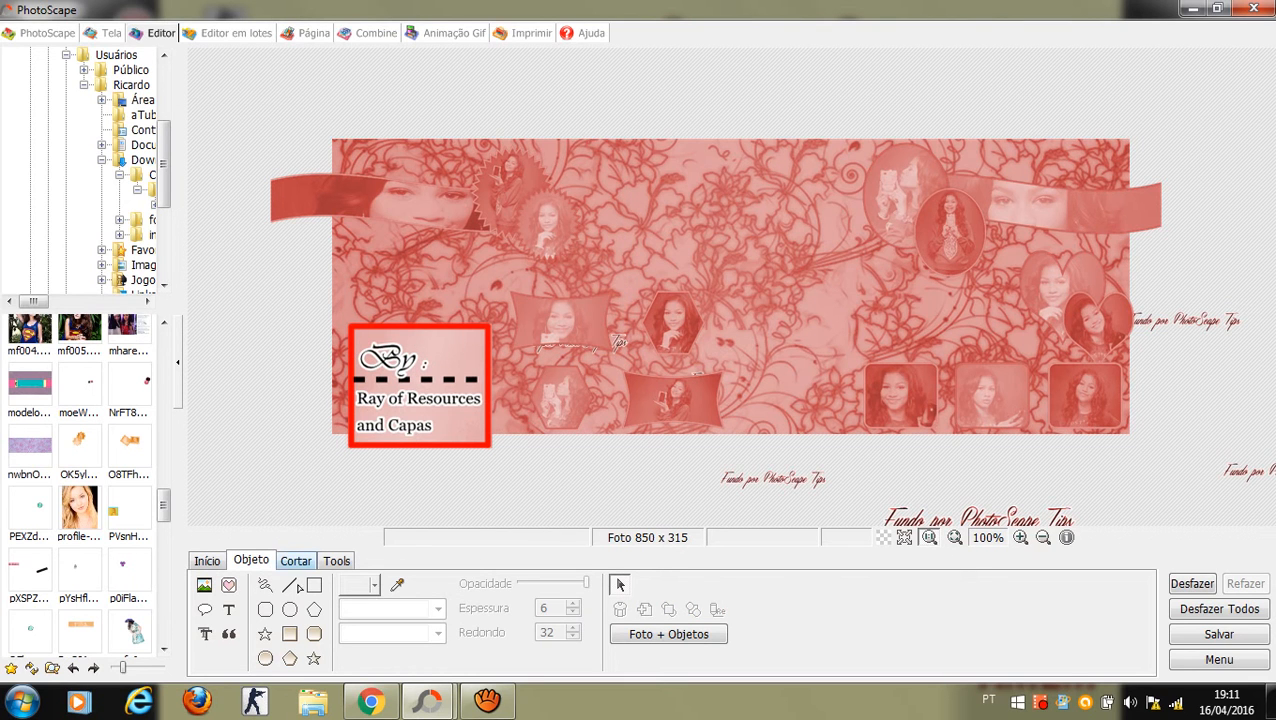
Step: Insert photo 10, the girl in the black dress, from the nested Originals folders
left_click(204, 584)
left_click(260, 562)
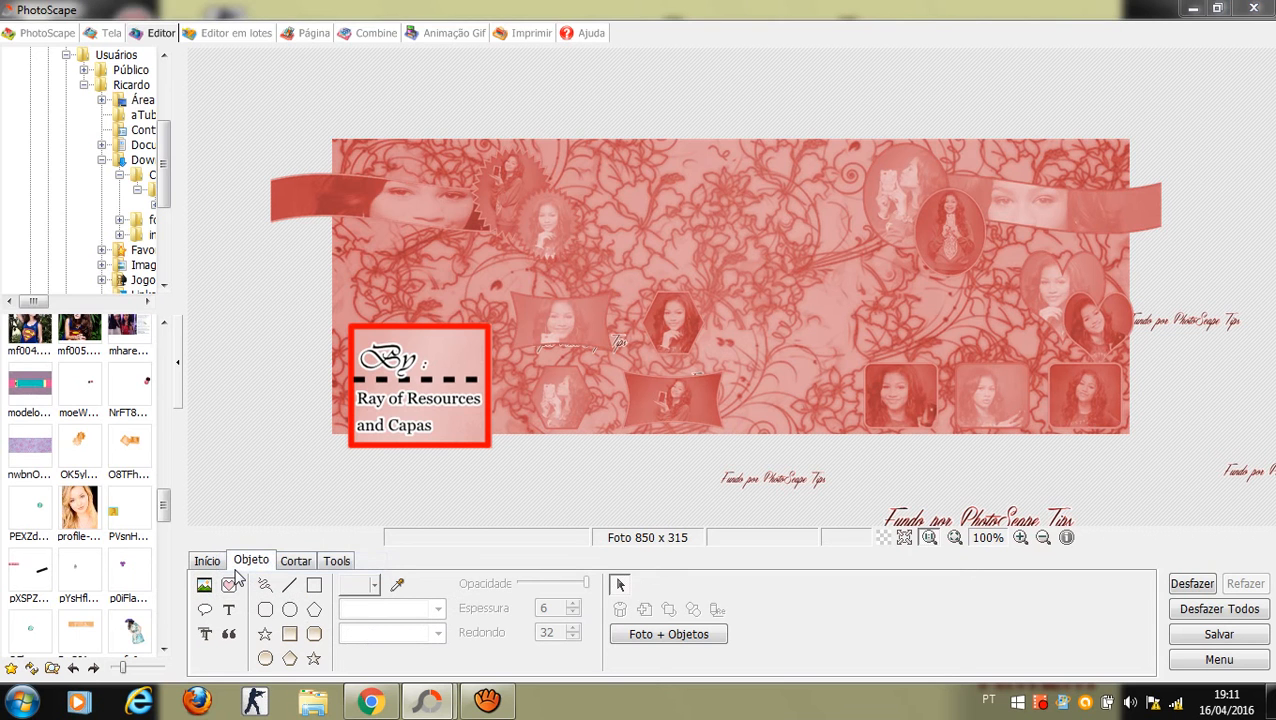
double_click(240, 148)
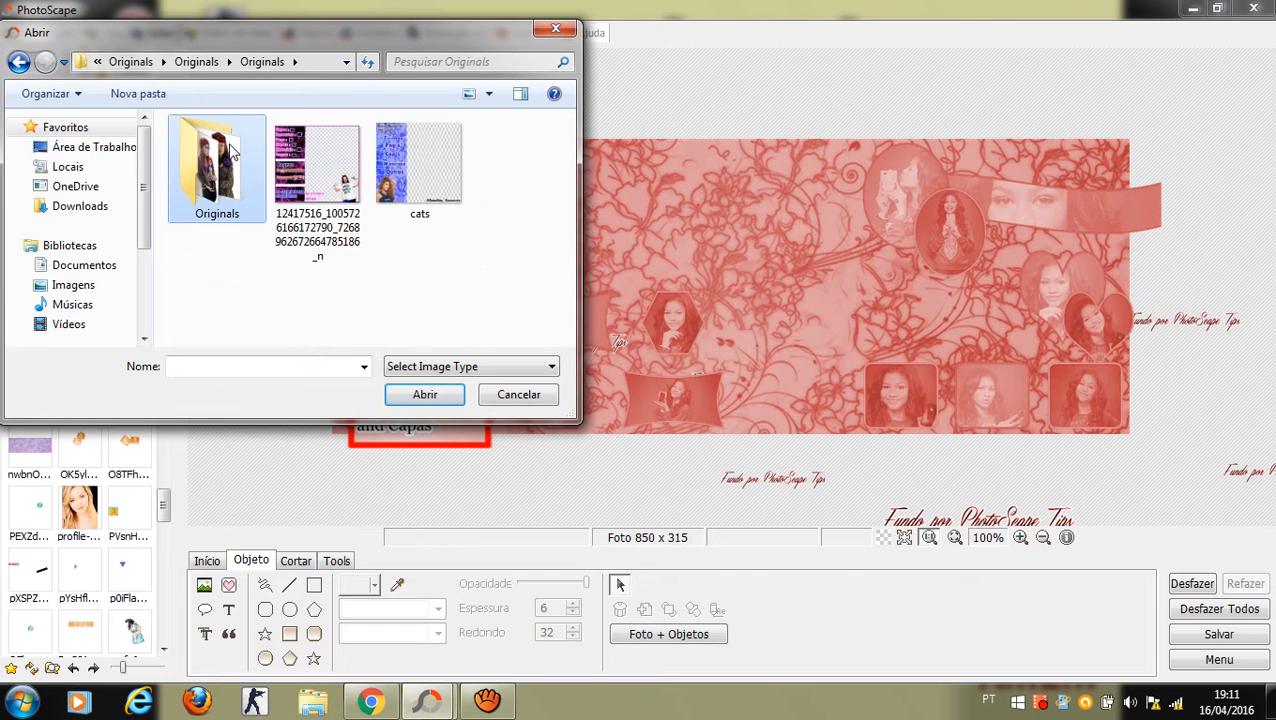
double_click(231, 150)
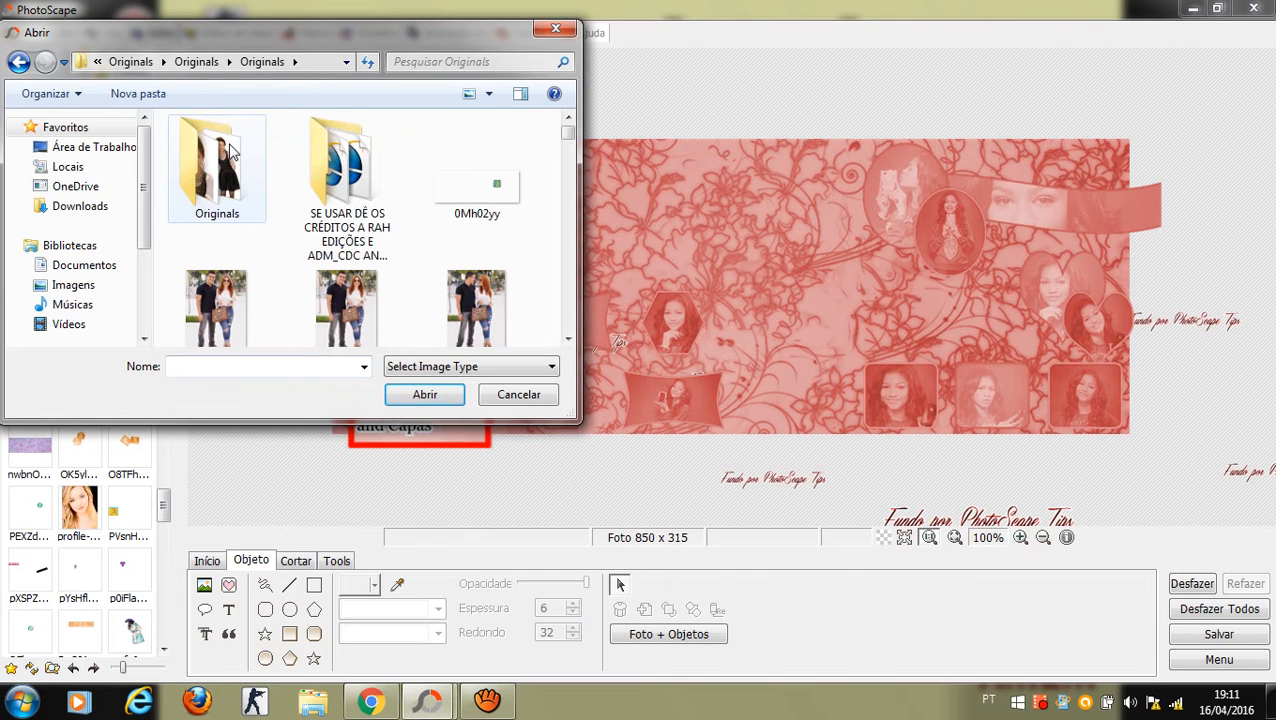
double_click(231, 150)
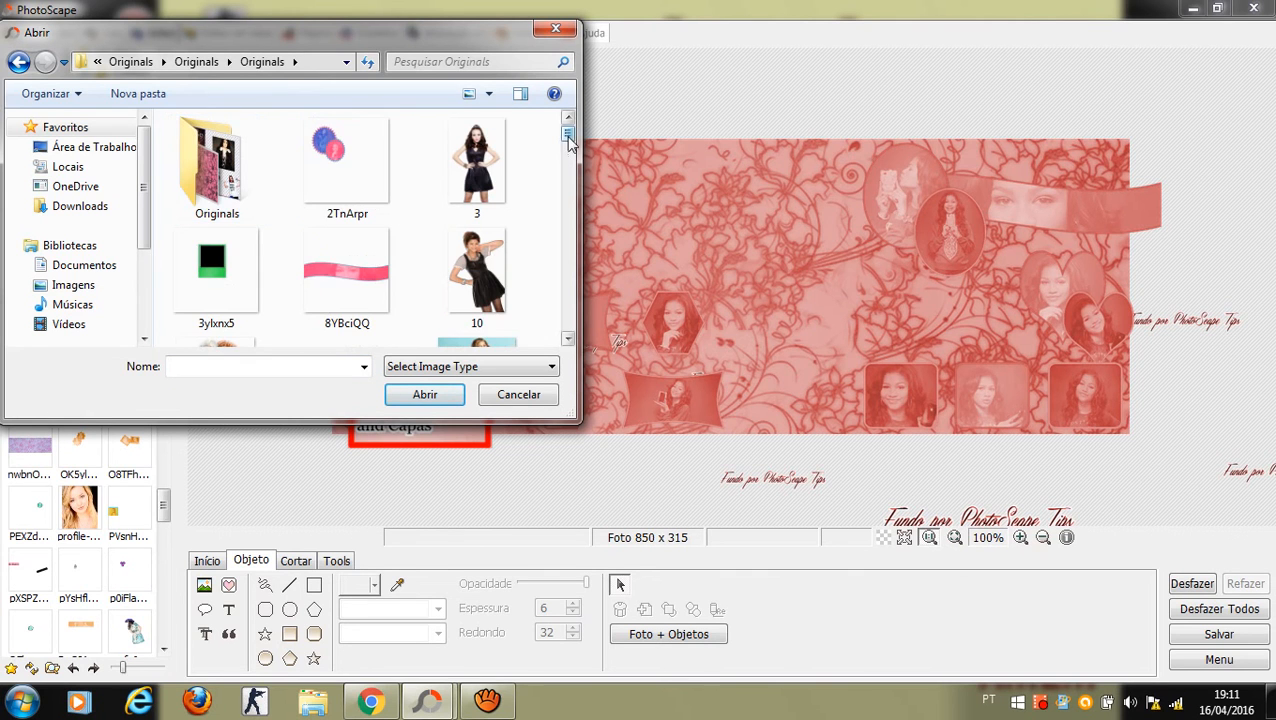
double_click(490, 262)
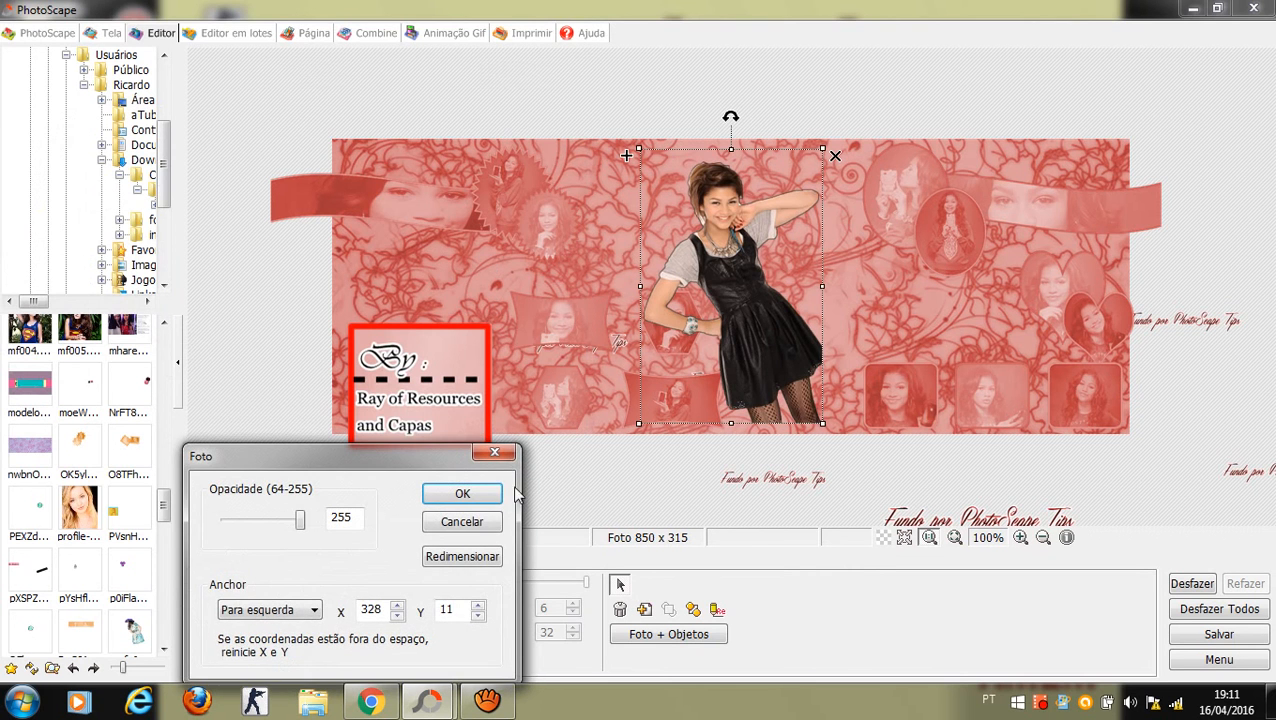
key("Return")
Step: Move the girl cut-out above the By: box, send it behind, and shrink it
left_click_drag(774, 398, 421, 316)
right_click(422, 316)
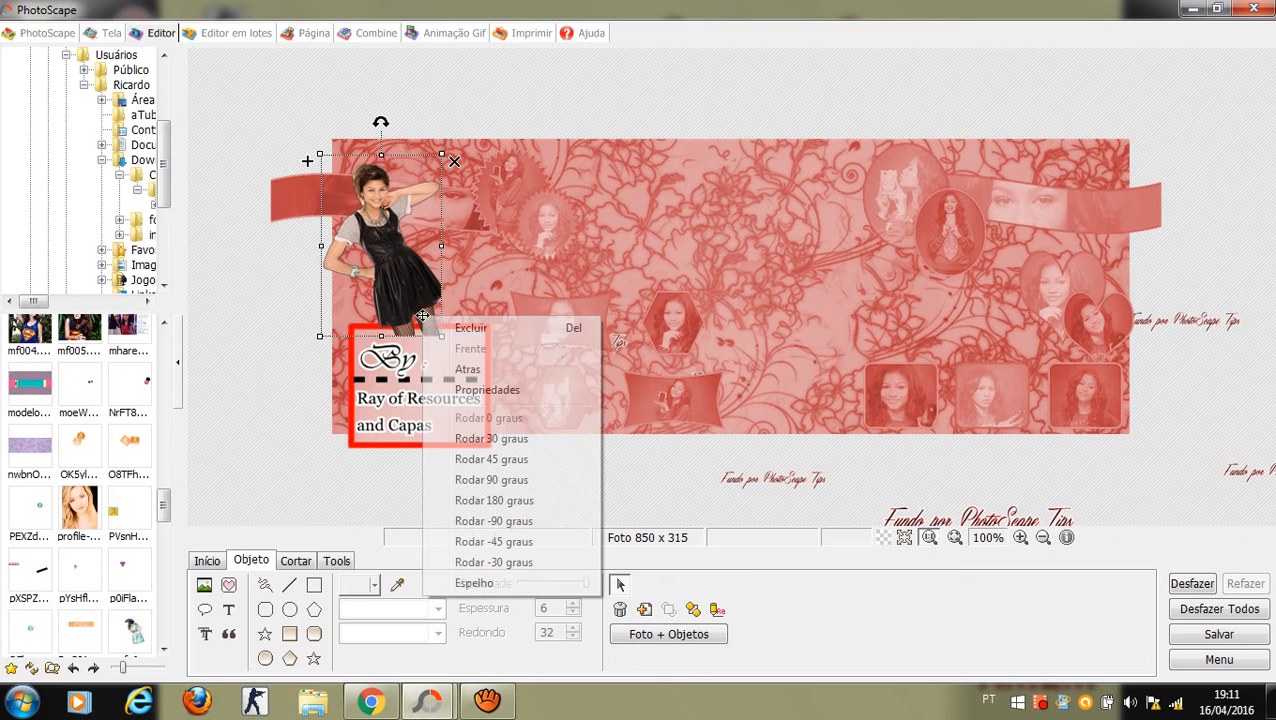
left_click(467, 369)
left_click_drag(401, 289, 408, 328)
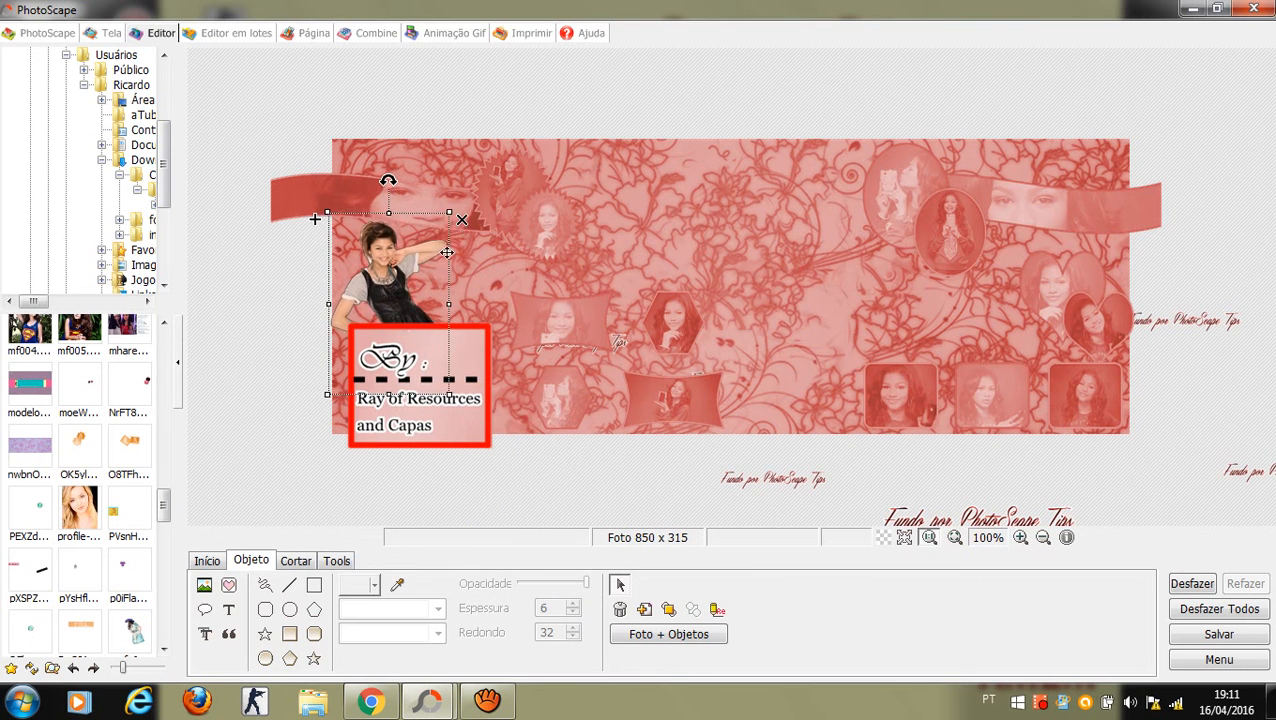
left_click_drag(452, 215, 401, 253)
Step: Insert the second girl cut-out image at full opacity
left_click(285, 356)
left_click(204, 585)
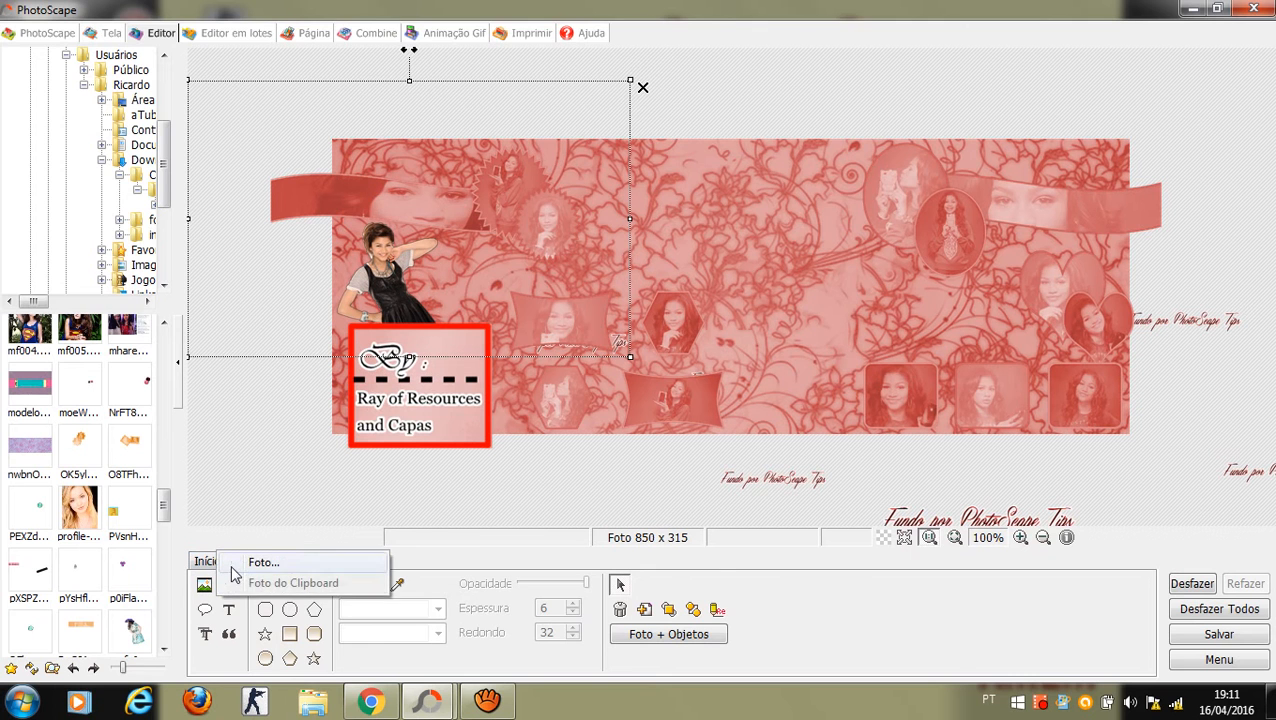
left_click(245, 562)
left_click_drag(568, 135, 570, 165)
left_click_drag(568, 175, 574, 291)
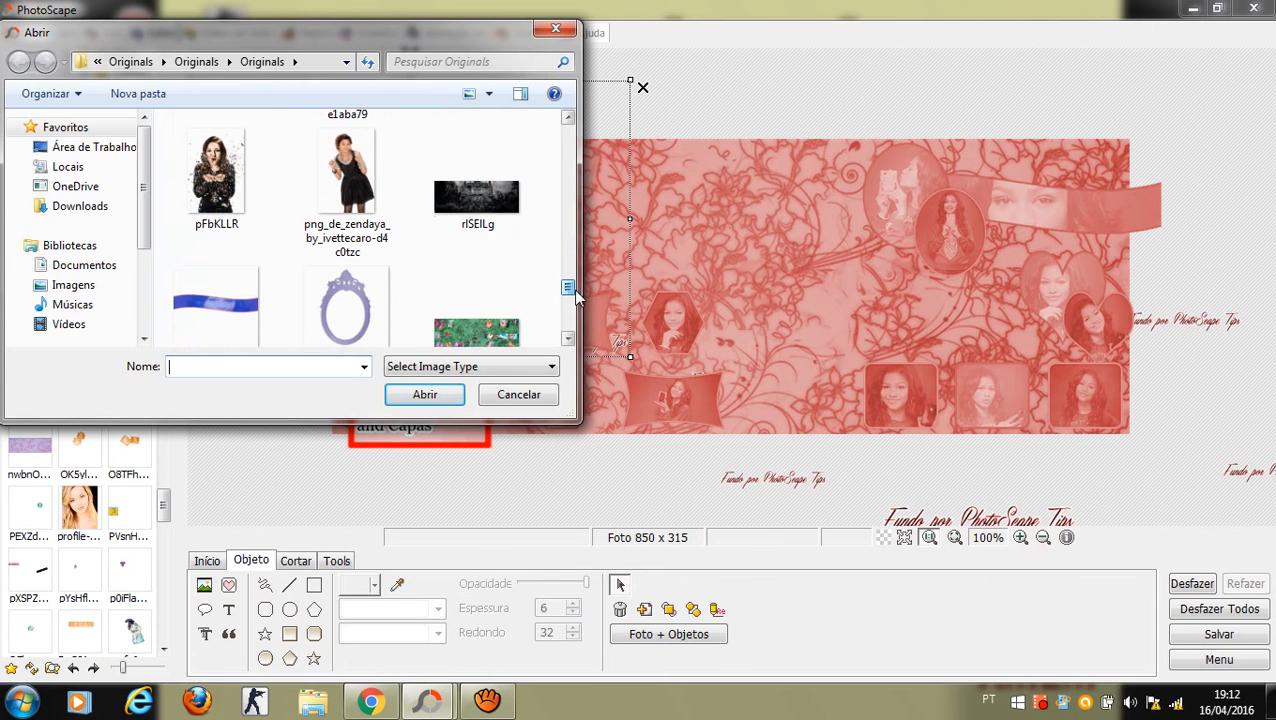
double_click(347, 190)
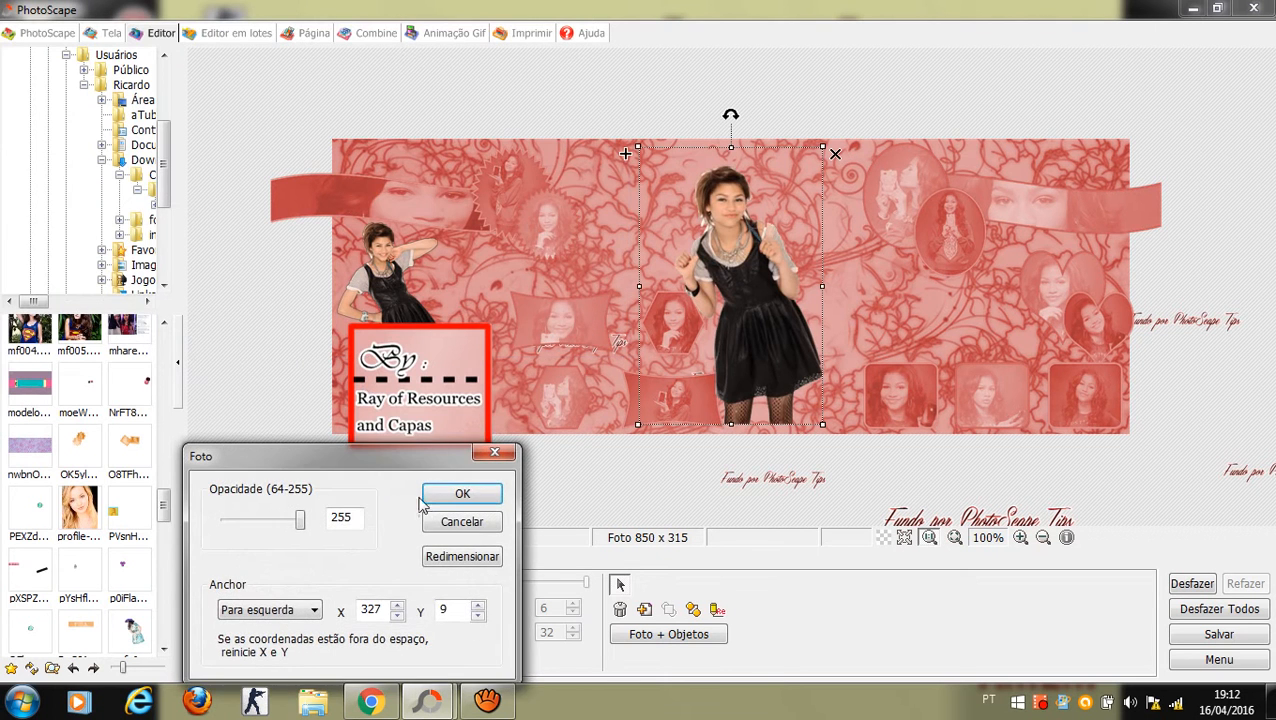
left_click(452, 495)
Step: Shrink the cut-out, move it right behind the circle portrait, and resize it further
left_click_drag(825, 149, 755, 252)
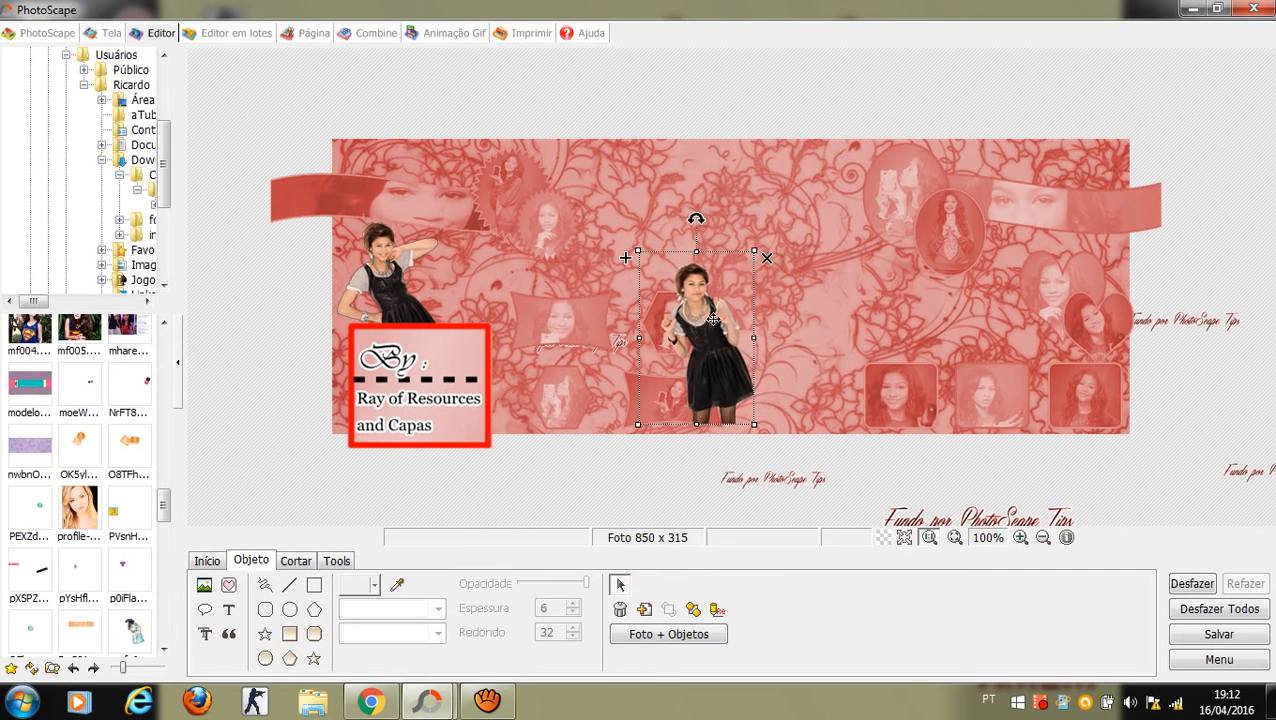
left_click_drag(721, 304, 992, 278)
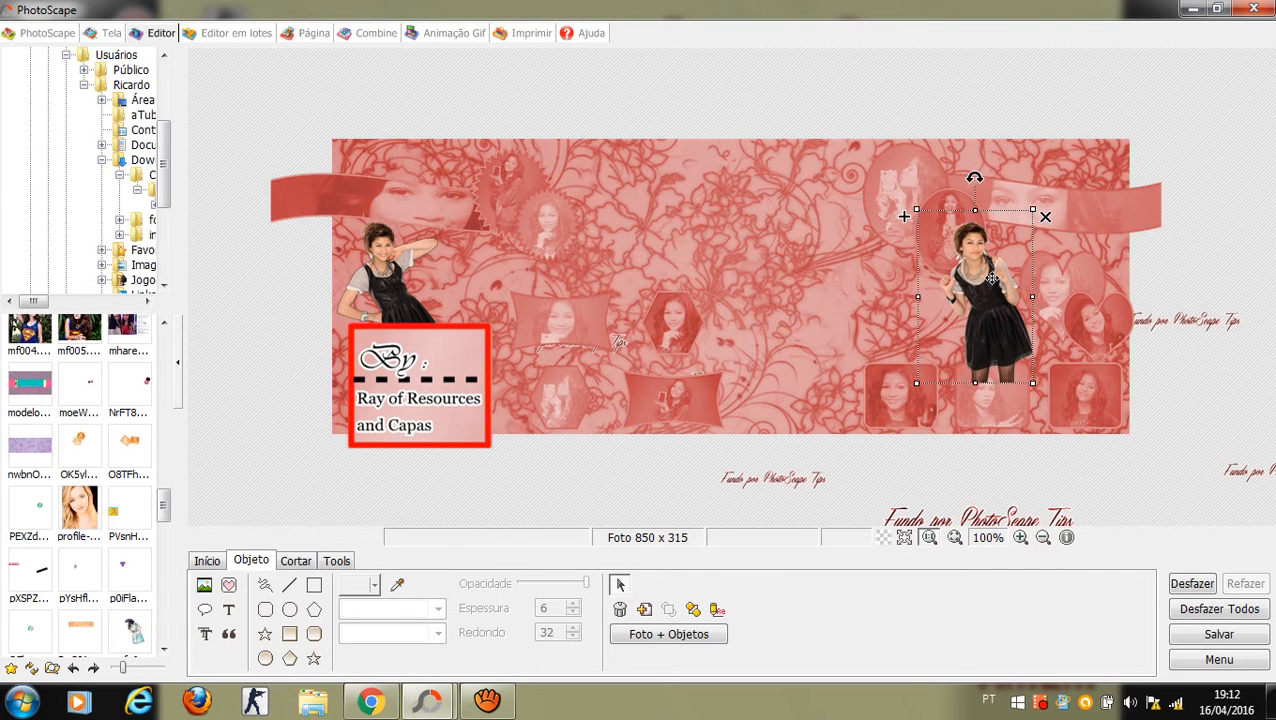
right_click(992, 278)
left_click(1008, 321)
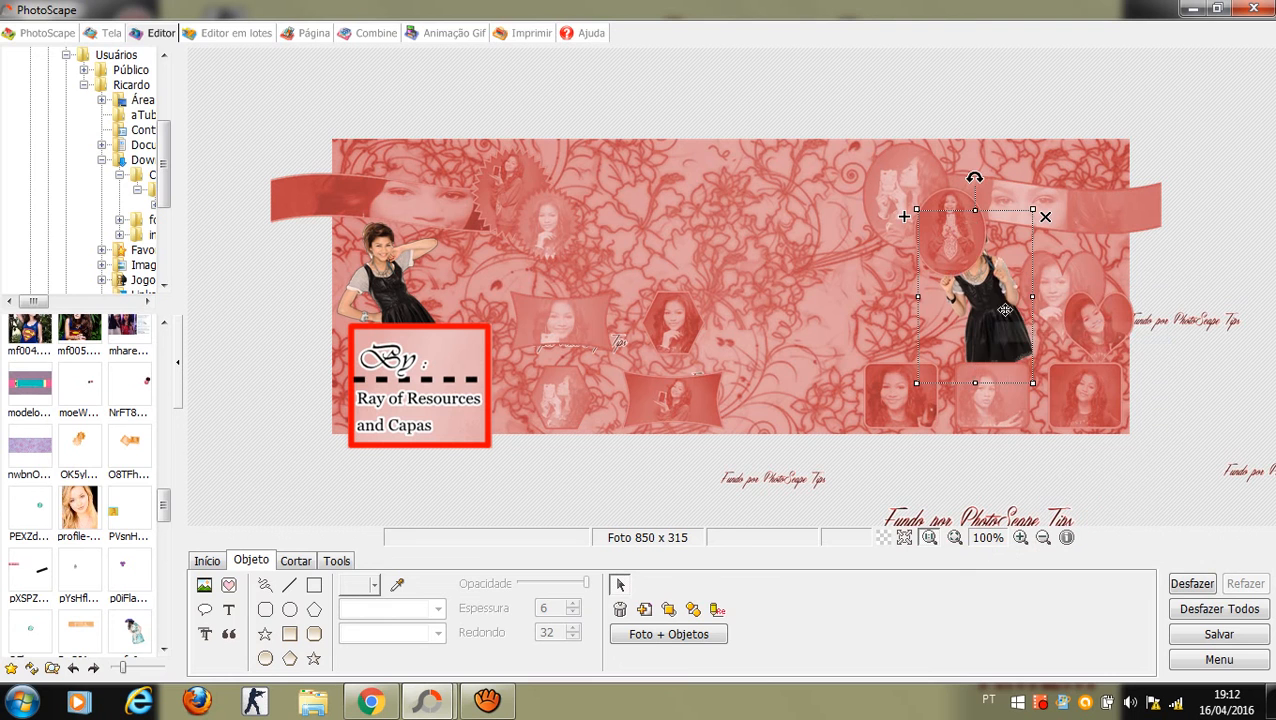
left_click_drag(1002, 320, 997, 361)
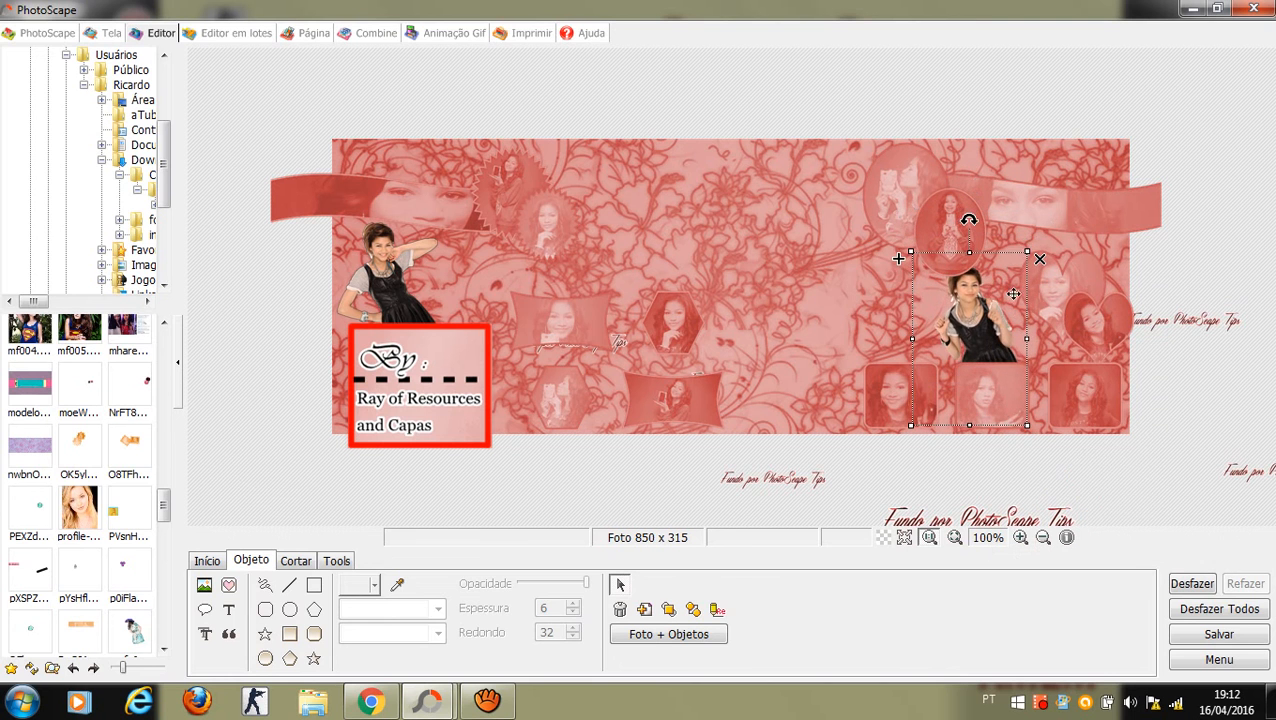
mouse_move(1021, 259)
left_mouse_down()
mouse_move(1004, 285)
mouse_move(1008, 265)
left_mouse_up()
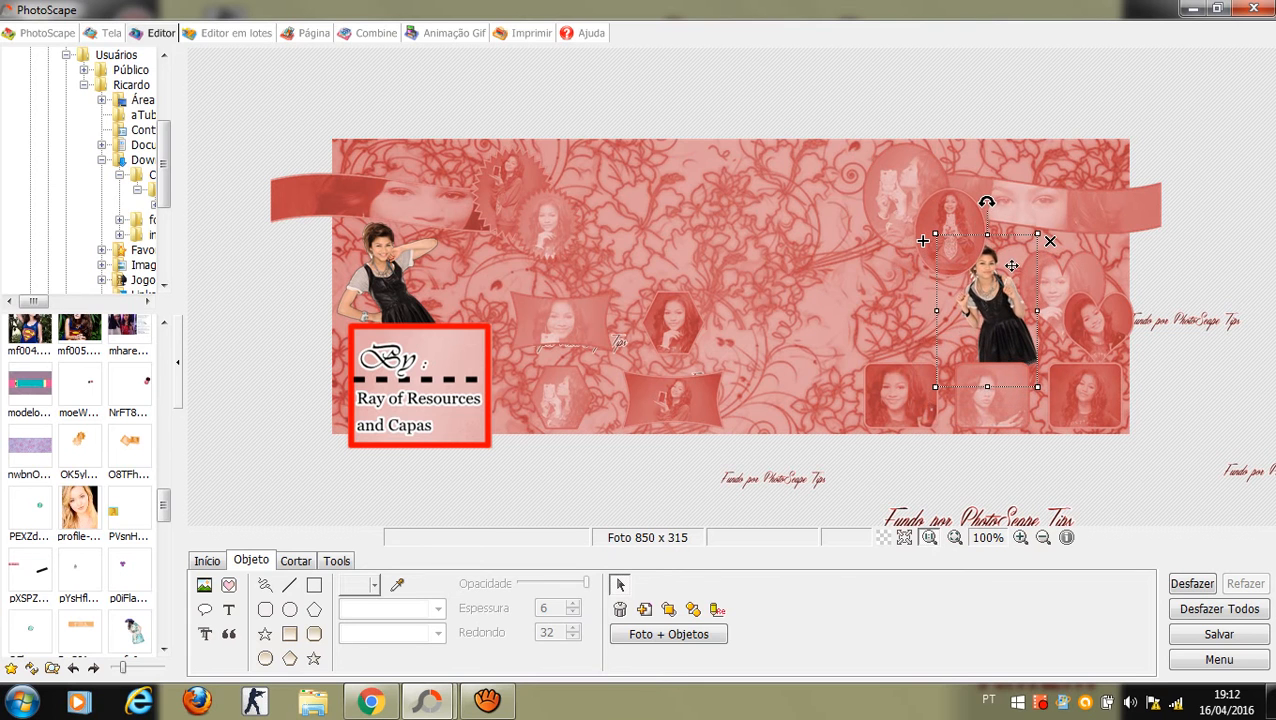
left_click(952, 188)
left_click(936, 174)
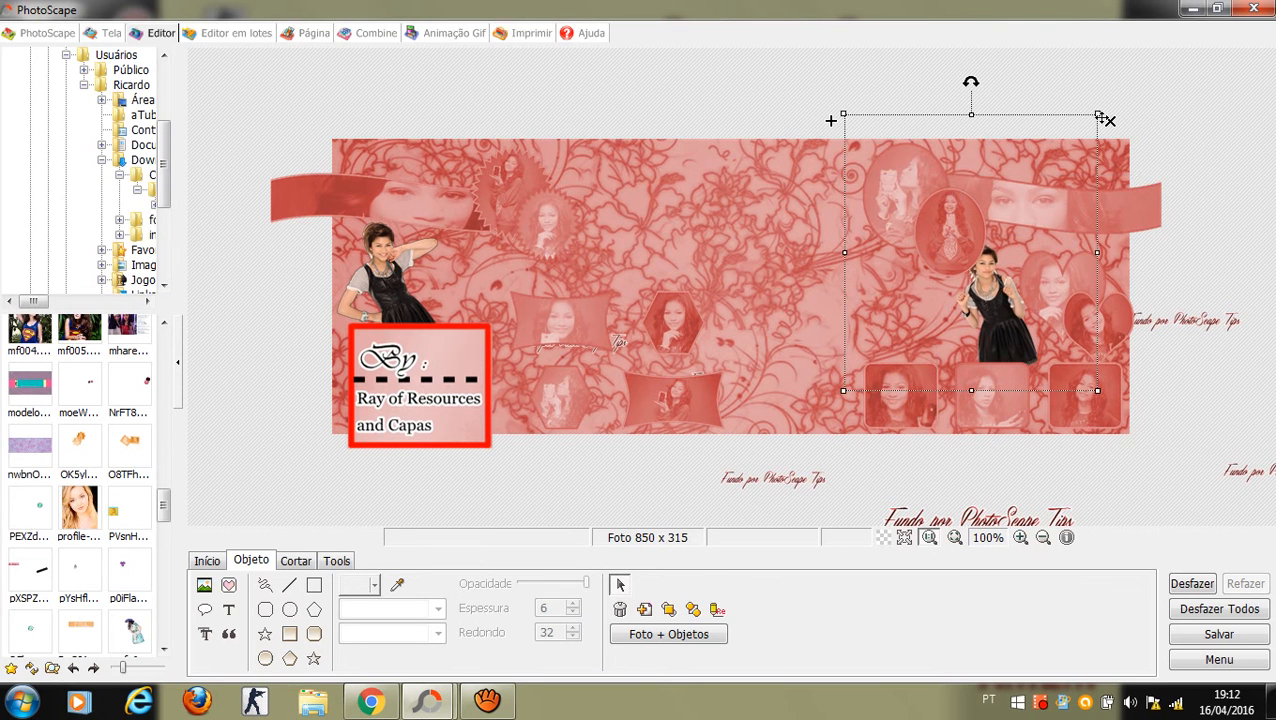
Step: Shrink and move the oval portrait up-left, raise the hearts, and nudge the By: box up-left
left_click_drag(1098, 116, 1037, 181)
left_click_drag(936, 257, 908, 219)
left_click_drag(1156, 213, 1164, 154)
left_click(880, 205)
left_click_drag(876, 200, 842, 173)
left_click(873, 202)
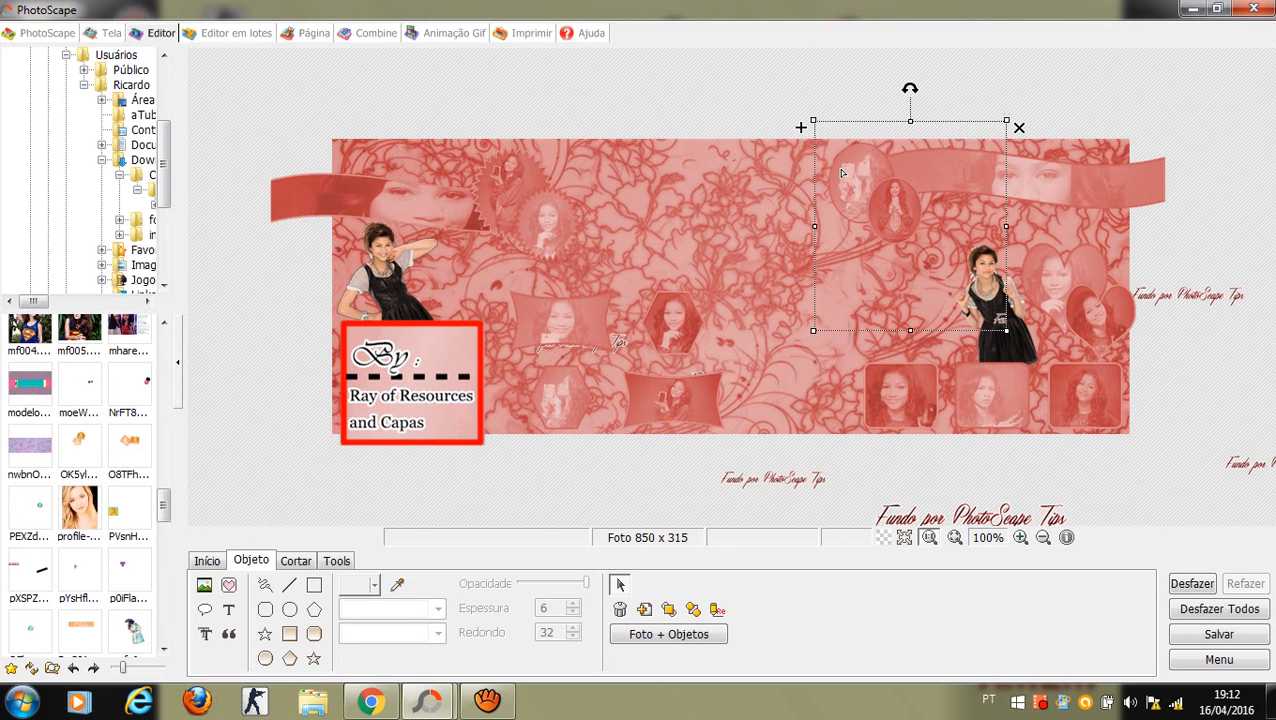
Step: Shift the right-hand girl cut-out slightly left
left_click(1022, 340)
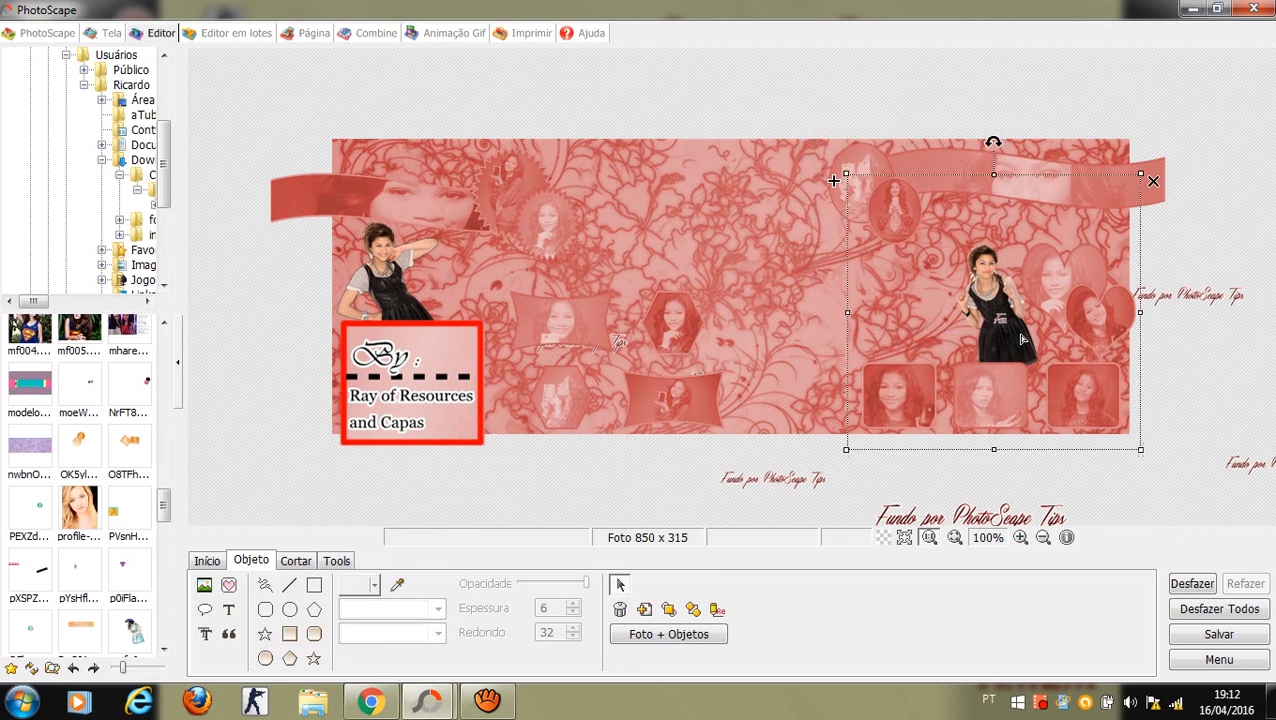
left_click(1015, 327)
left_click(1014, 327)
left_click(1014, 327)
left_click_drag(981, 253, 1046, 195)
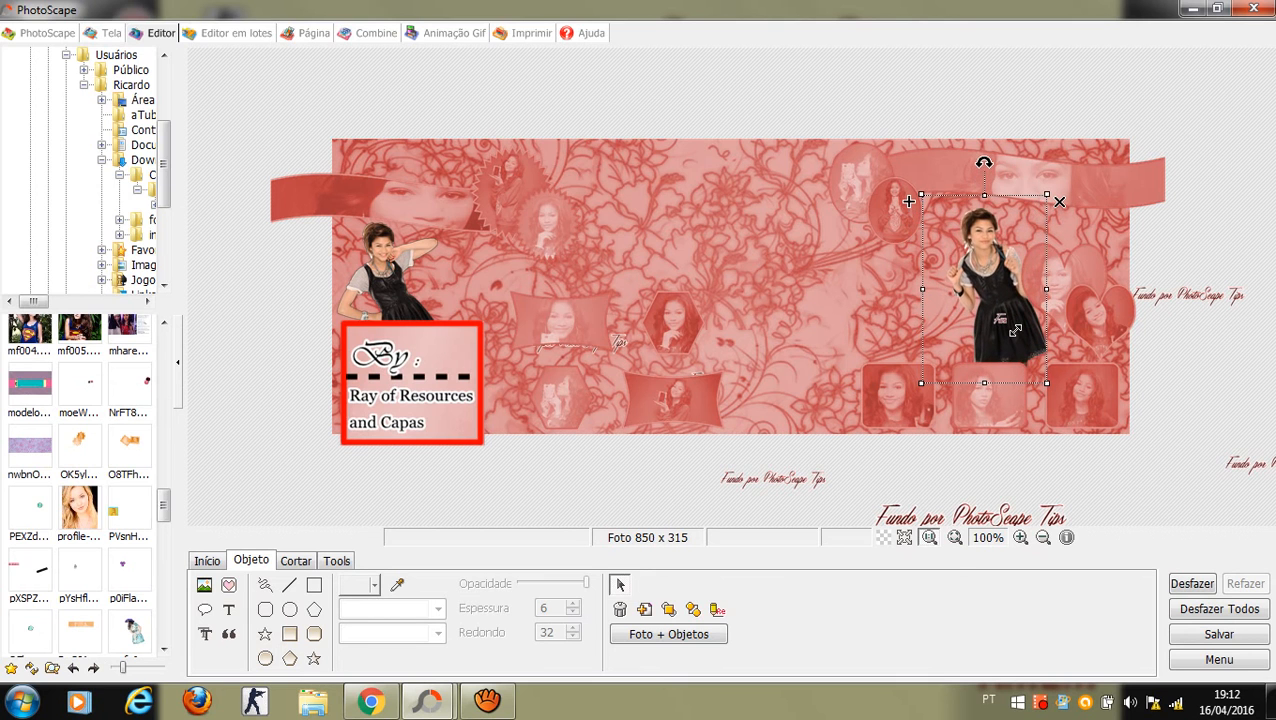
left_click_drag(1016, 330, 998, 330)
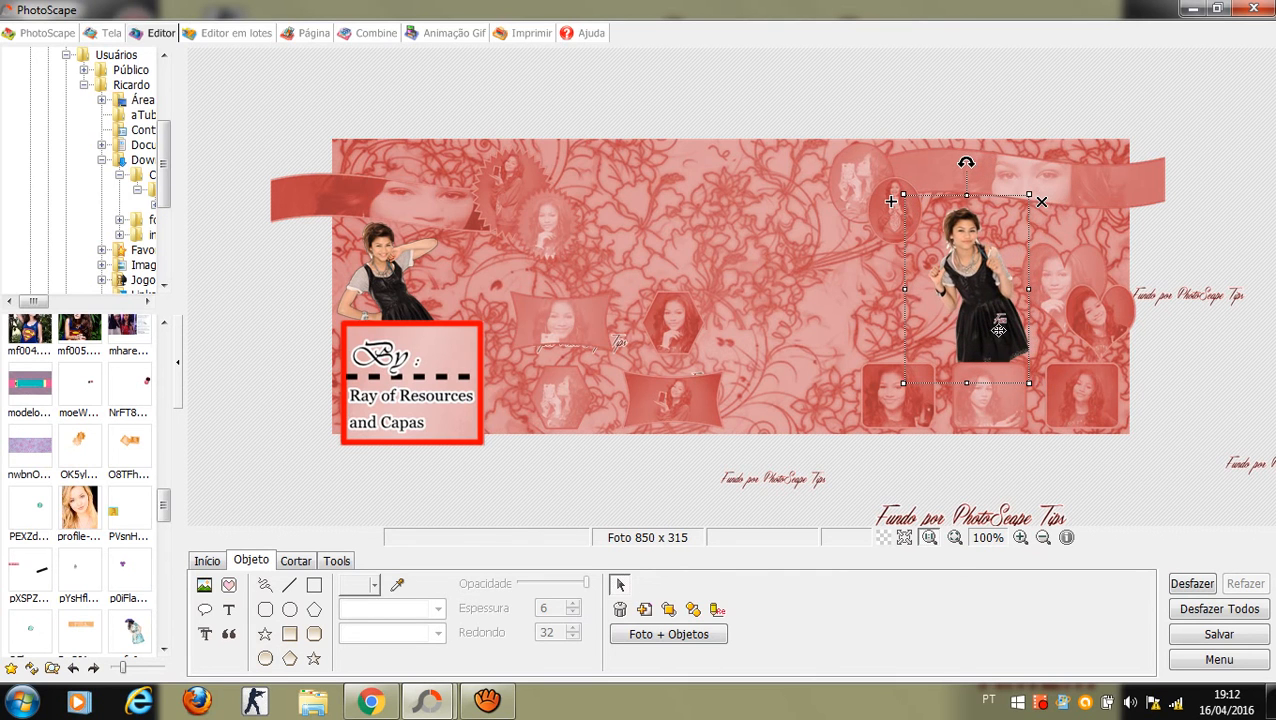
Step: Shift the portrait-frame collage on the right a little right and down
left_click(1088, 318)
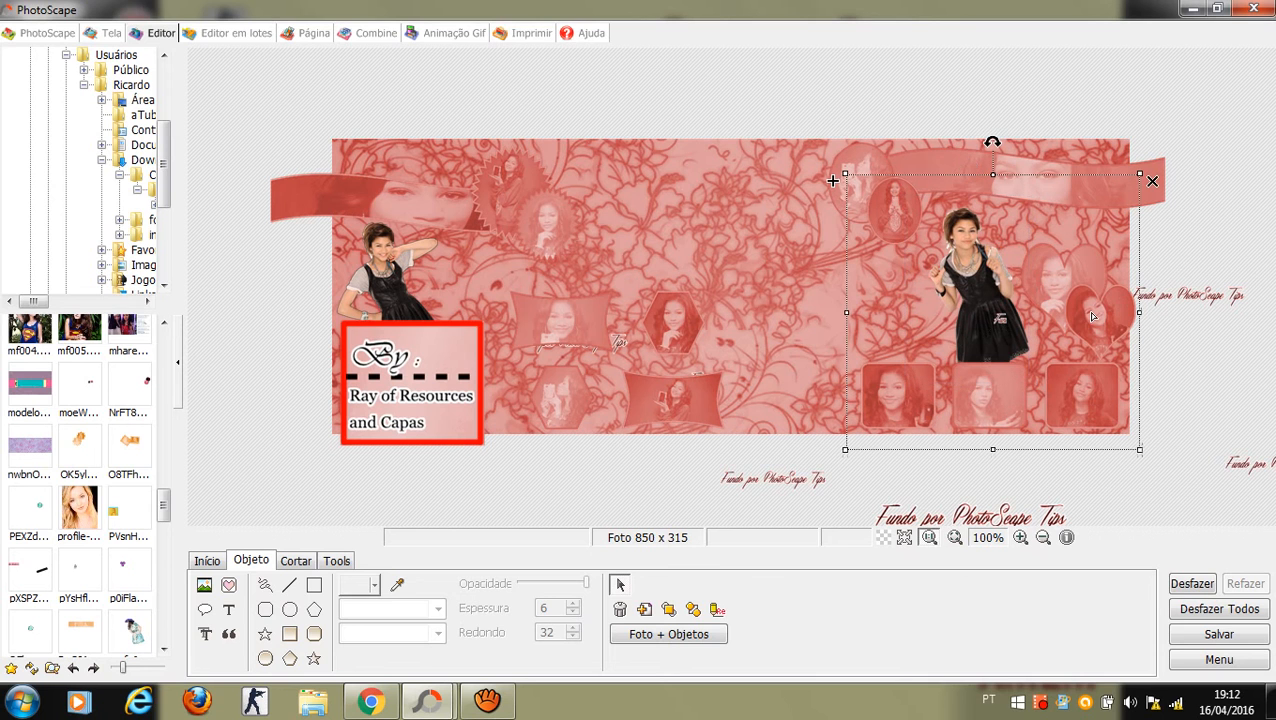
left_click_drag(1093, 317, 1091, 312)
left_click(1231, 86)
left_click(672, 82)
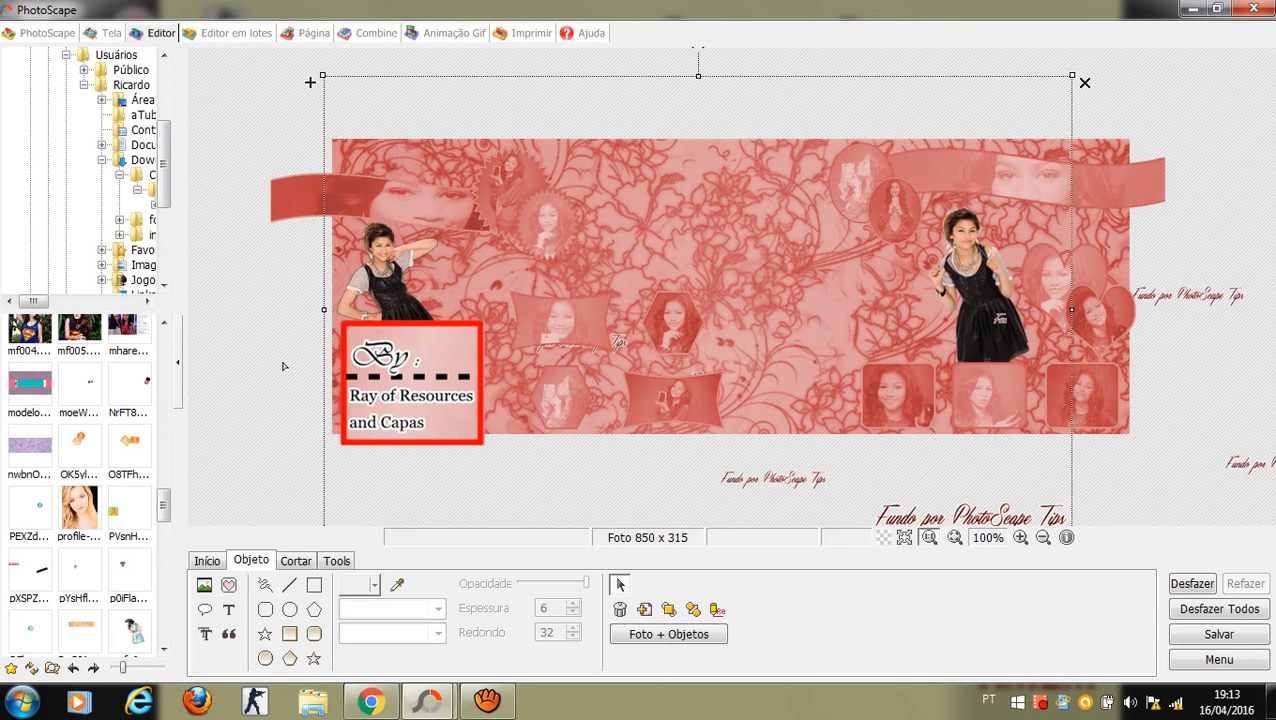
Step: Insert the zendaya_png cut-out with default settings
left_click(204, 585)
left_click(250, 562)
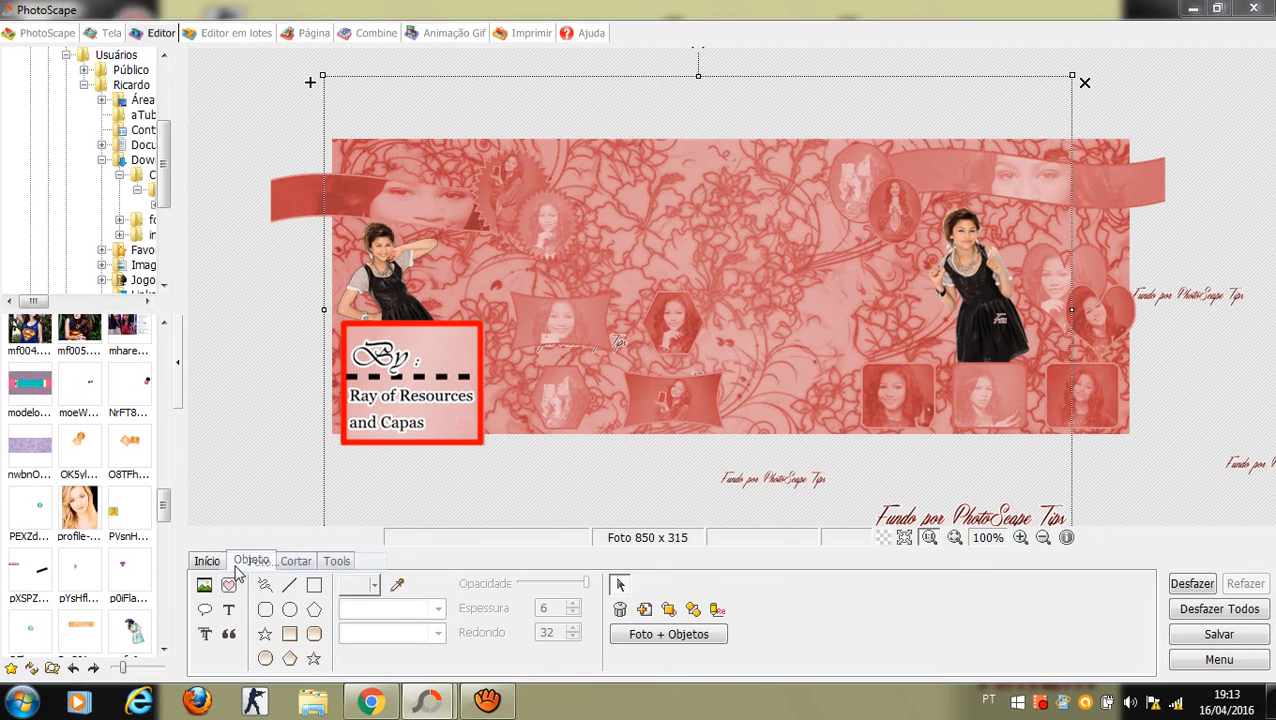
left_click_drag(568, 138, 573, 328)
left_click(200, 240)
double_click(200, 240)
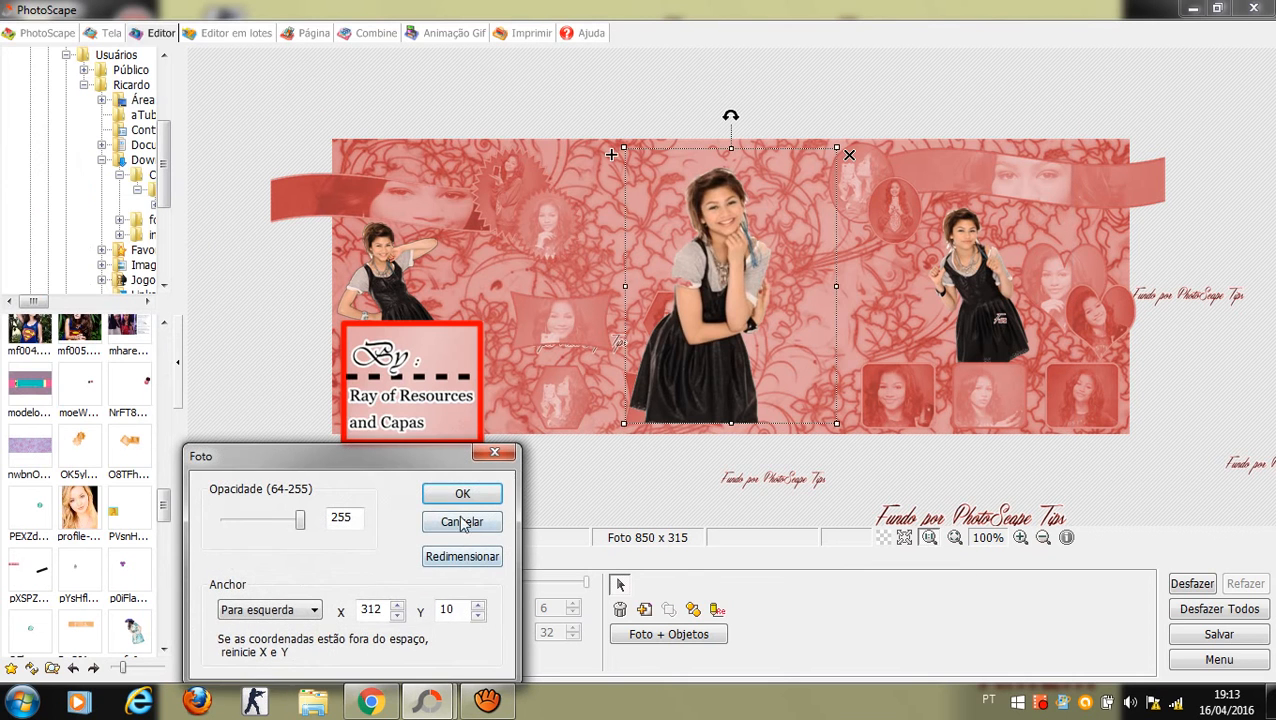
left_click(466, 492)
Step: Move the new cut-out right, enlarge it proportionally, and deselect it
left_click_drag(719, 361, 778, 365)
mouse_move(899, 161)
left_mouse_down()
mouse_move(915, 140)
mouse_move(903, 141)
left_mouse_up()
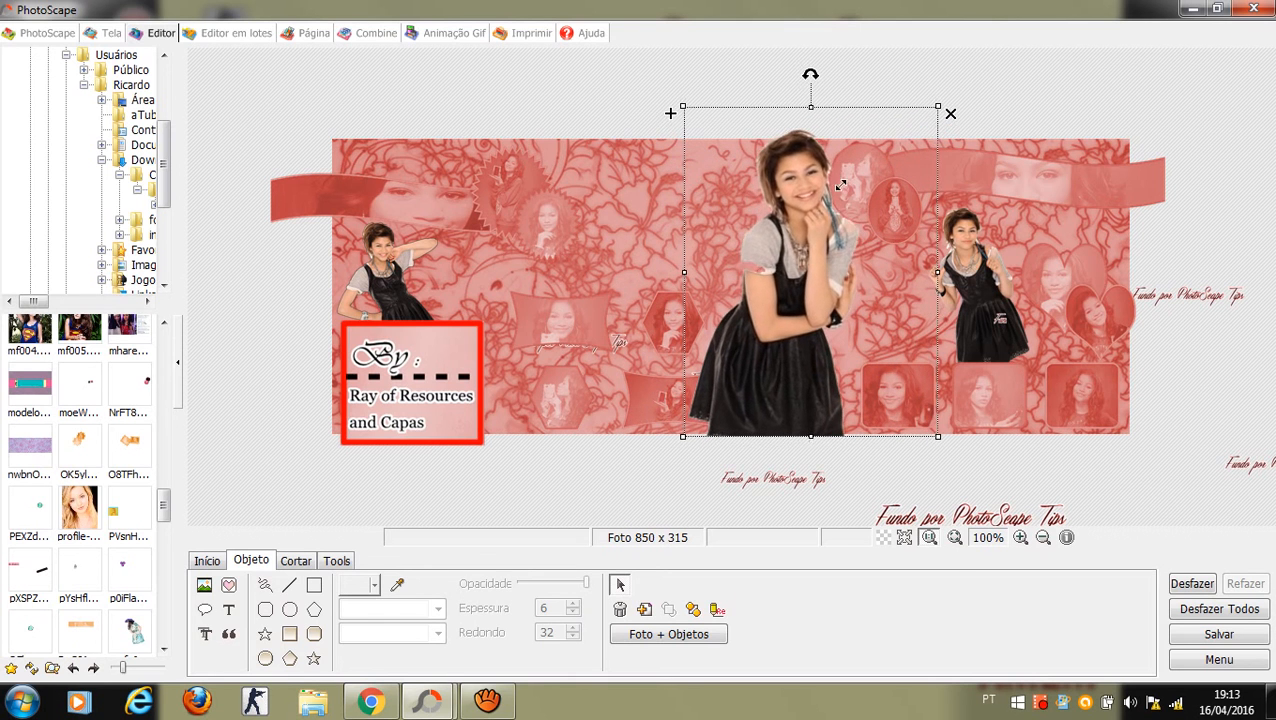
left_click_drag(803, 227, 820, 232)
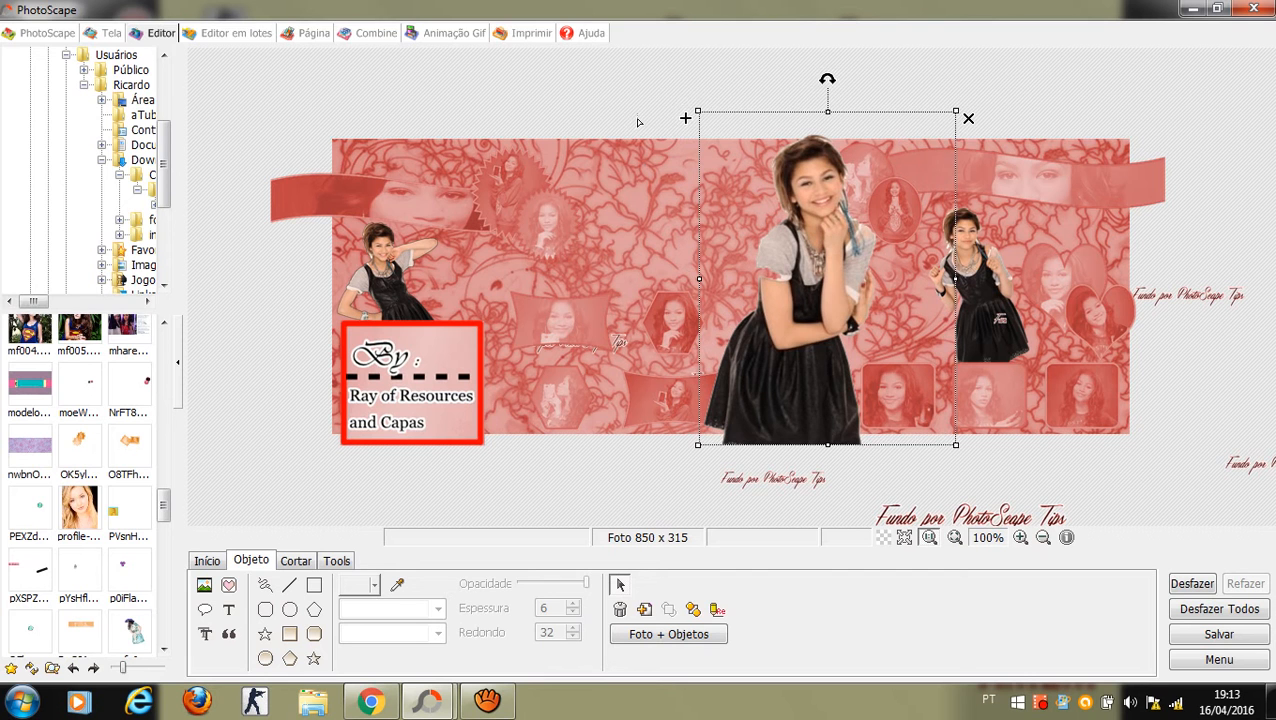
left_click(638, 122)
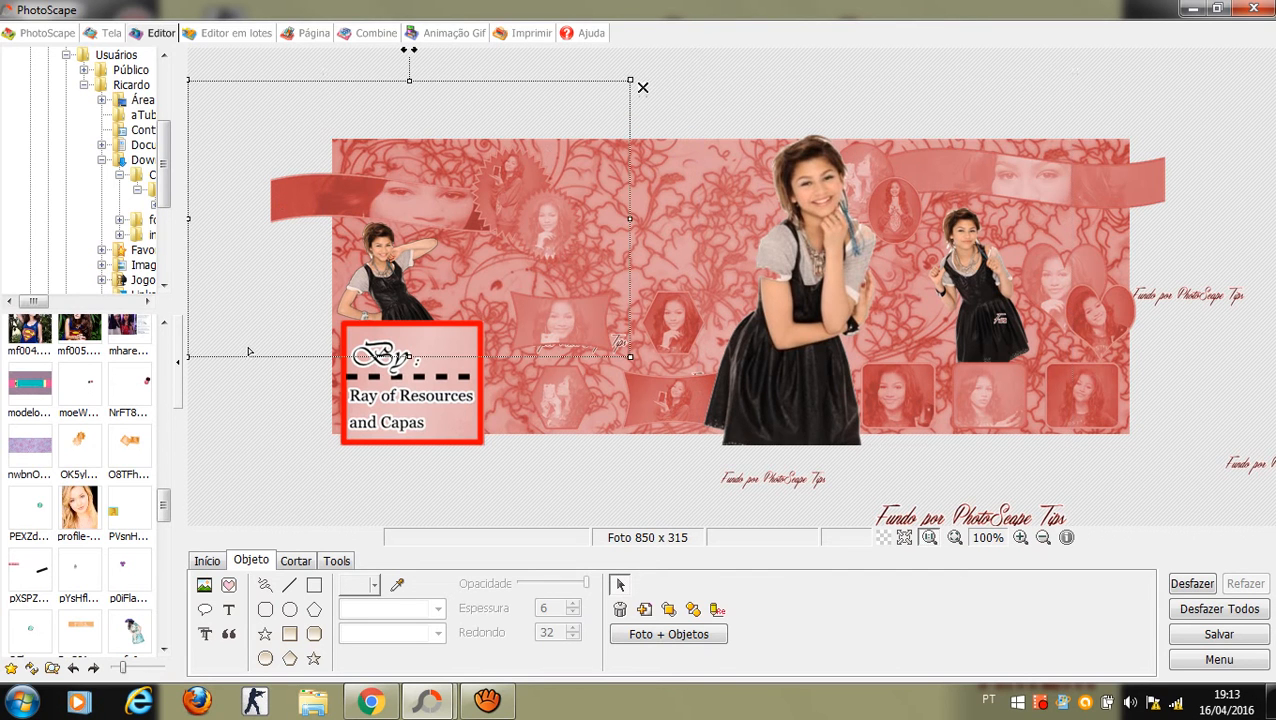
left_click(219, 463)
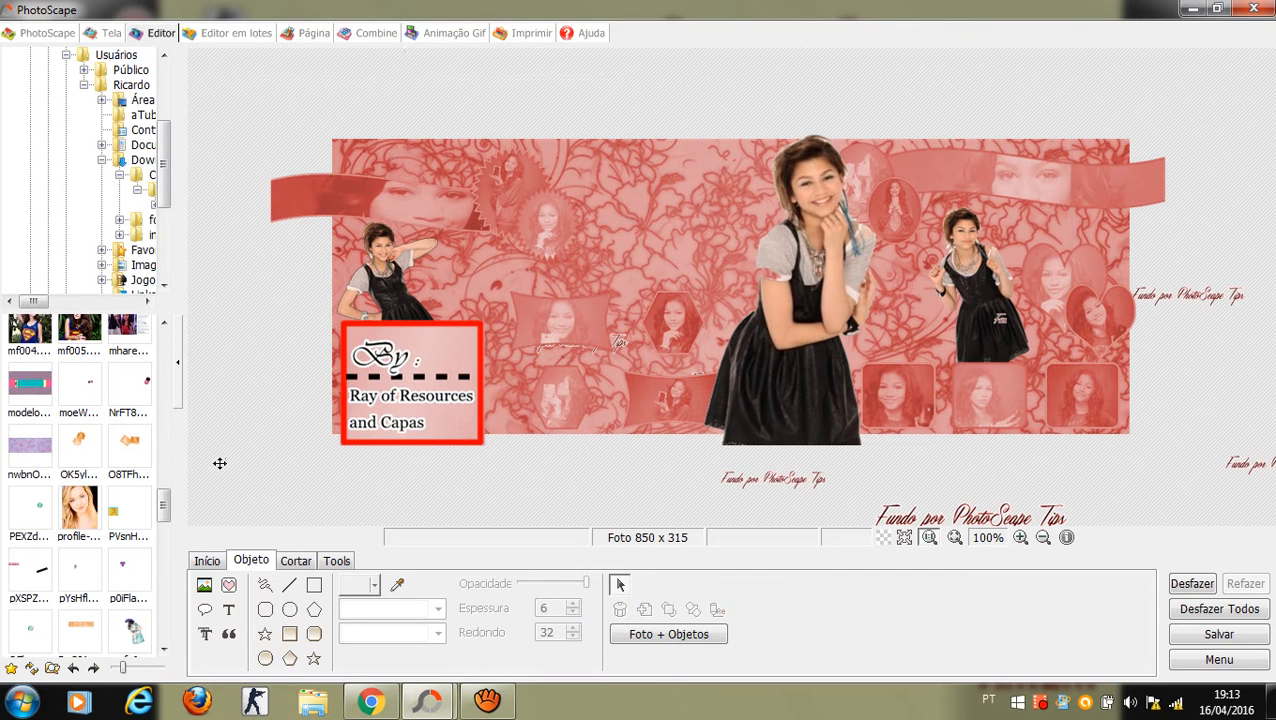
Step: Start a new text object in red Vivaldi with a black shadow
left_click(229, 609)
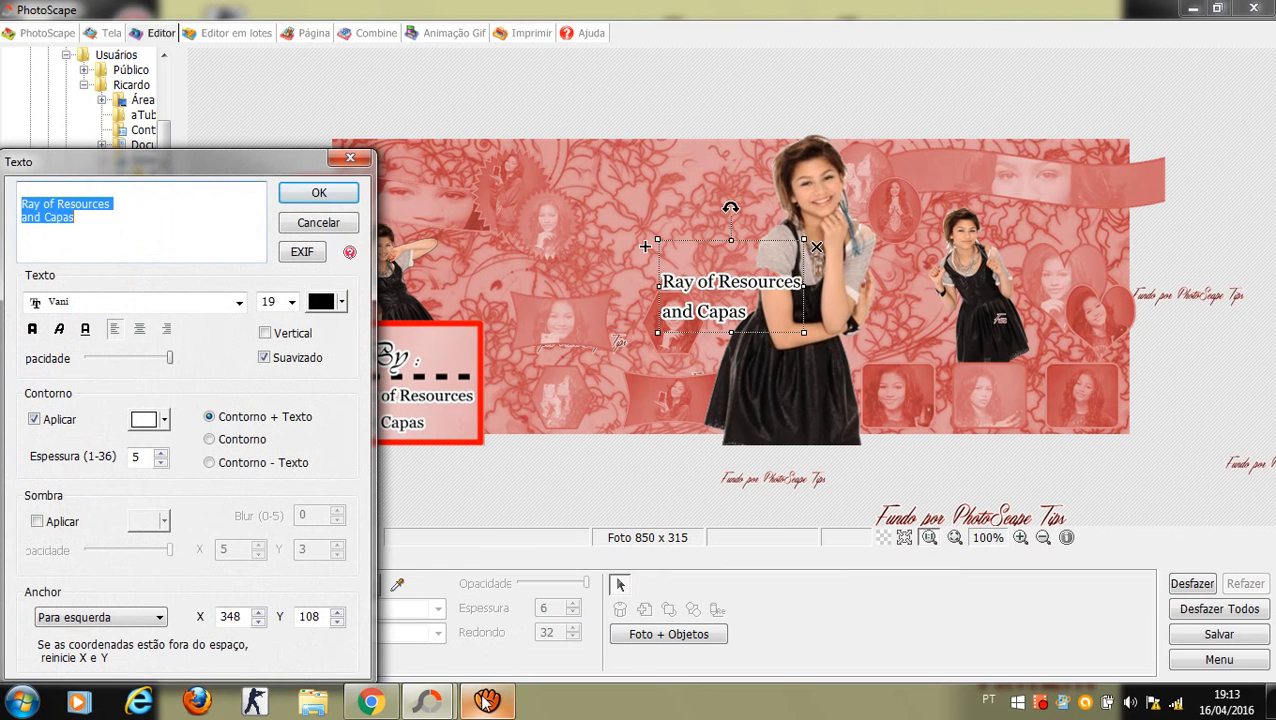
mouse_move(429, 701)
mouse_move(527, 638)
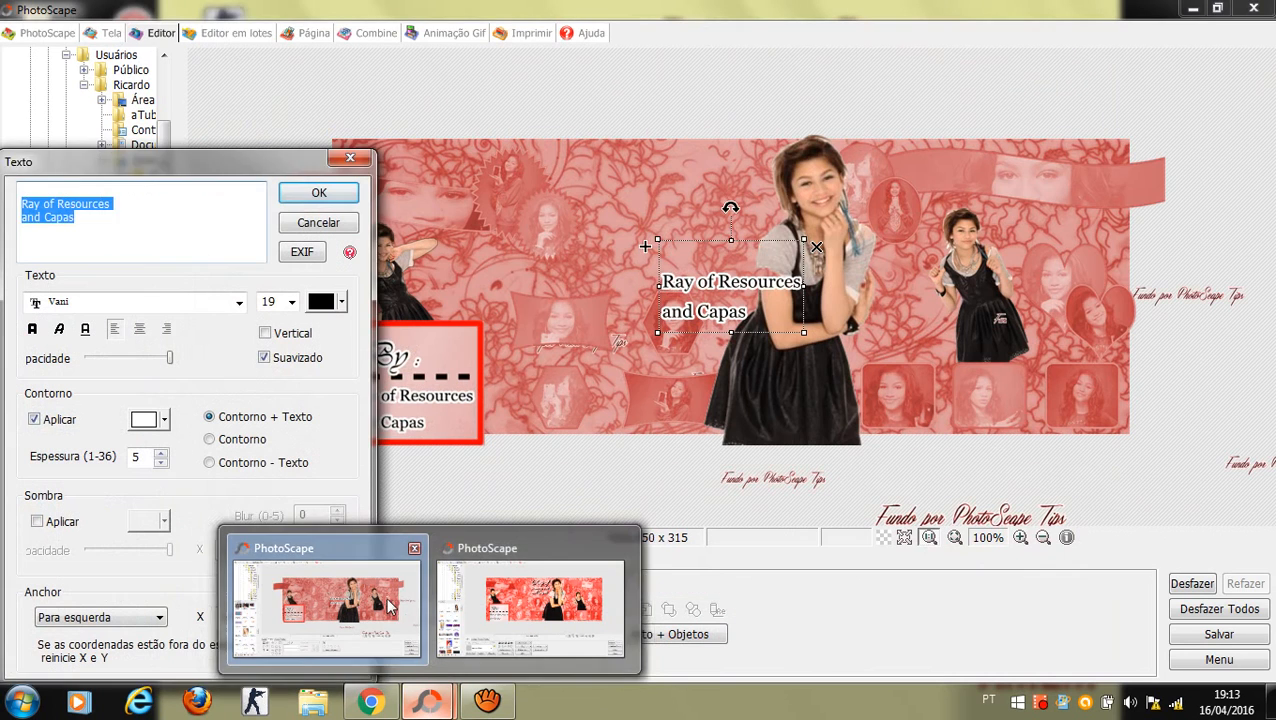
left_click(527, 638)
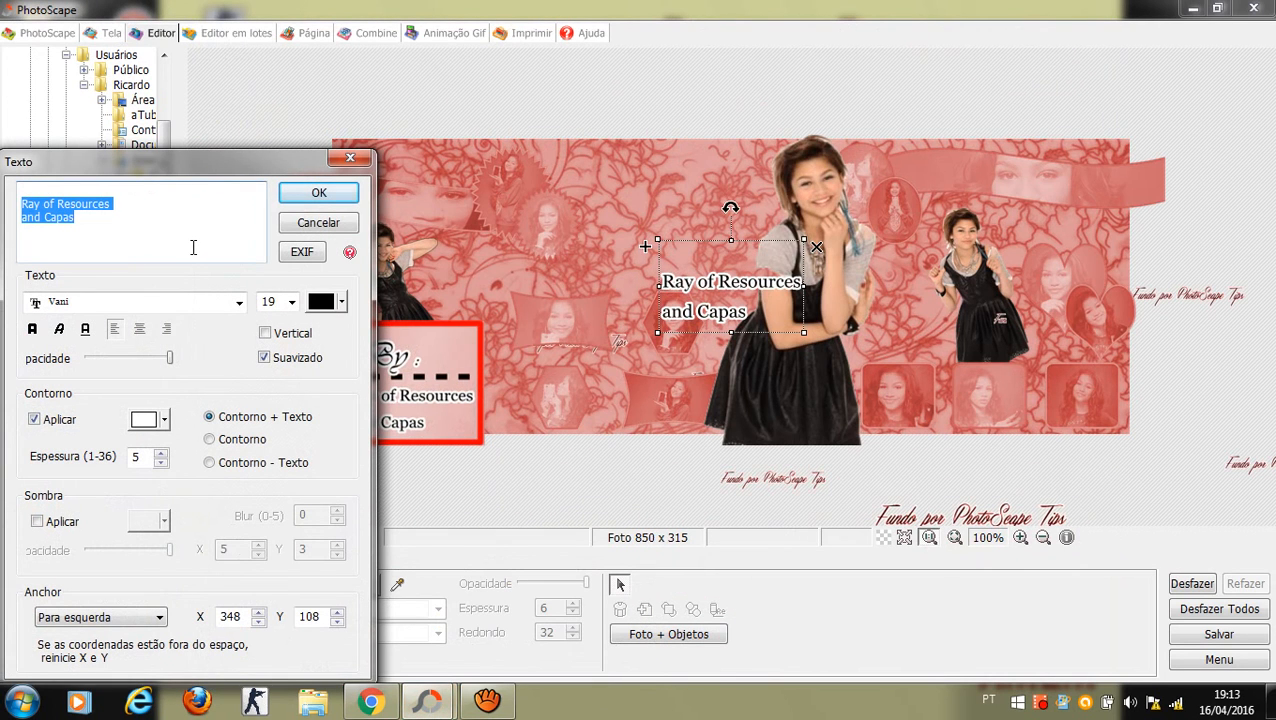
key("BackSpace")
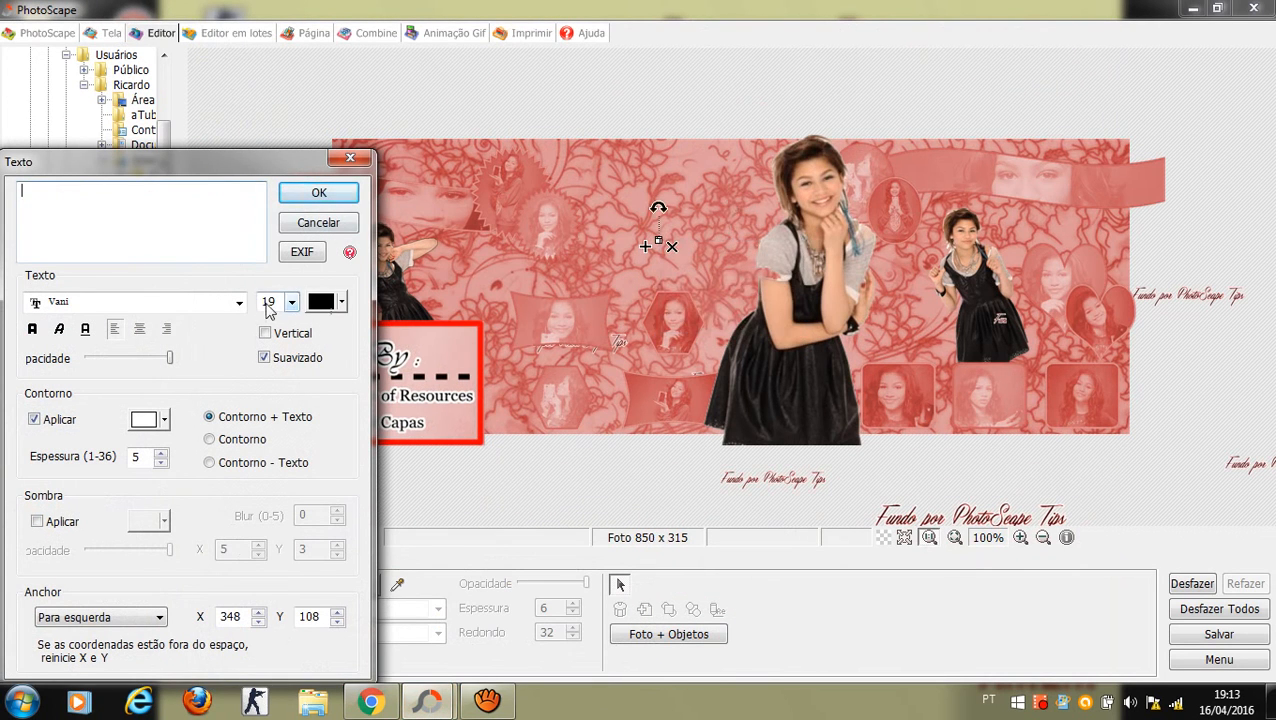
left_click(204, 307)
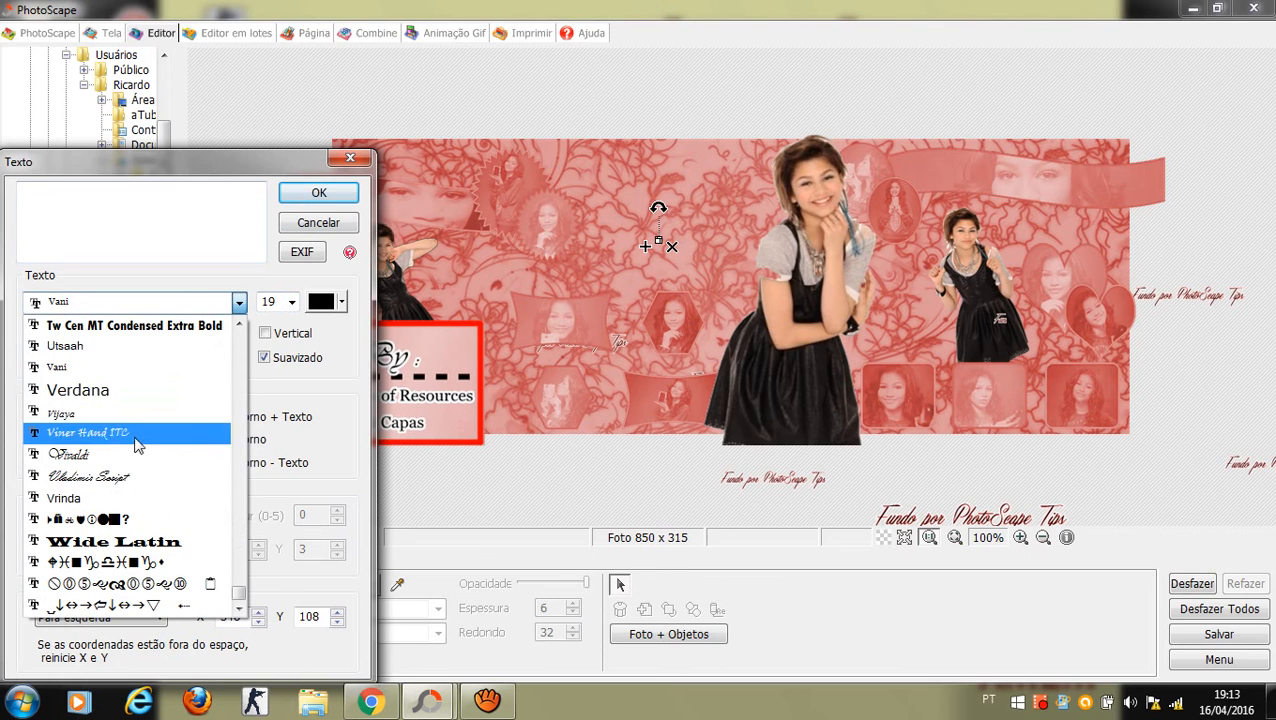
left_click(126, 466)
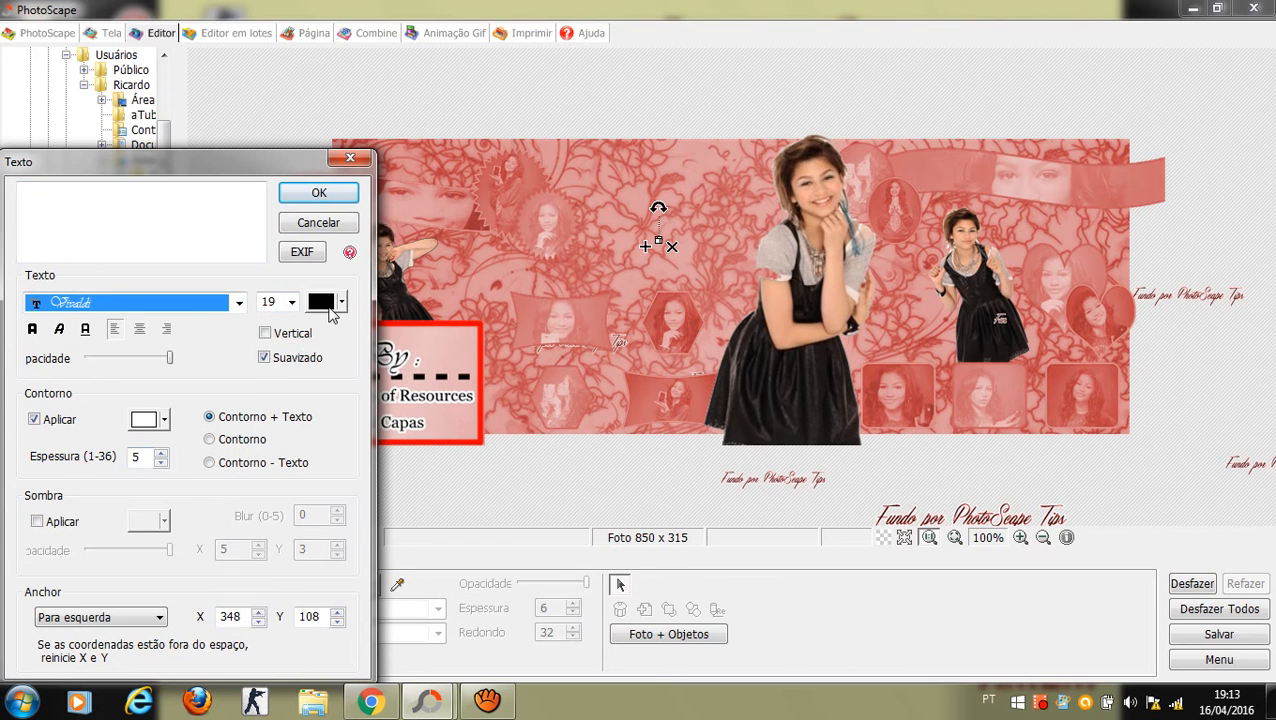
left_click(332, 310)
left_click(316, 386)
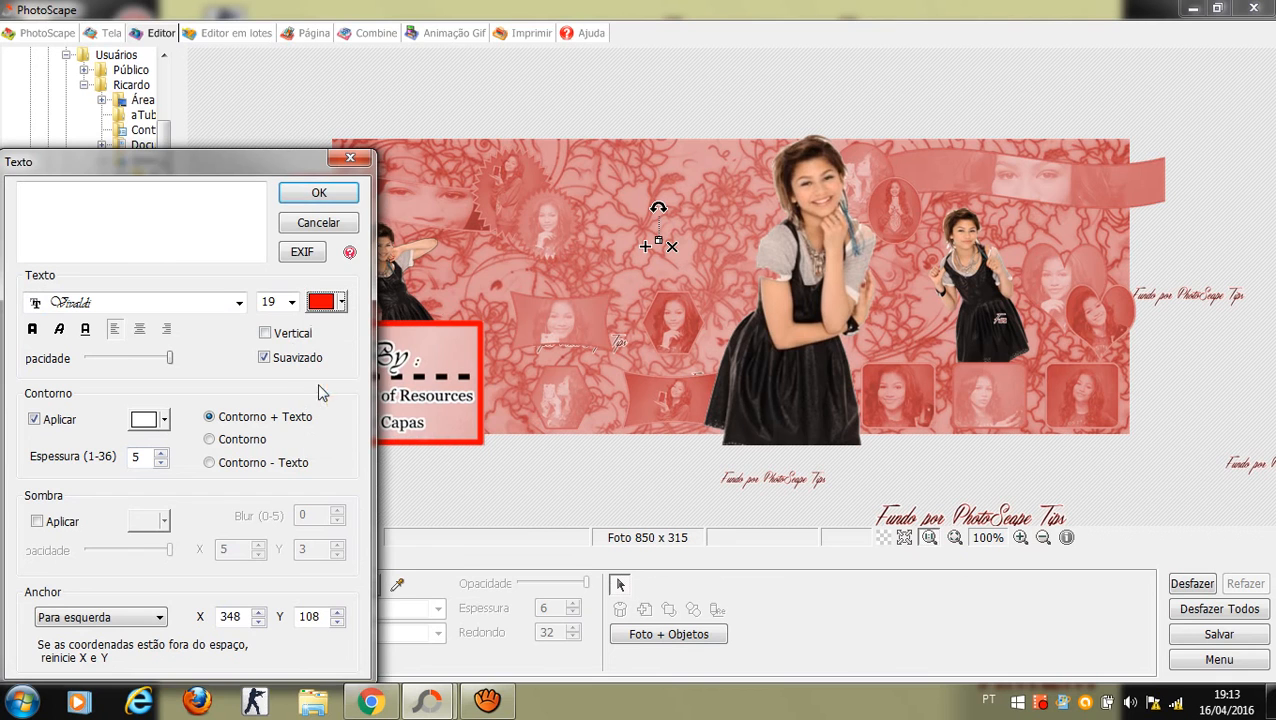
left_click(70, 521)
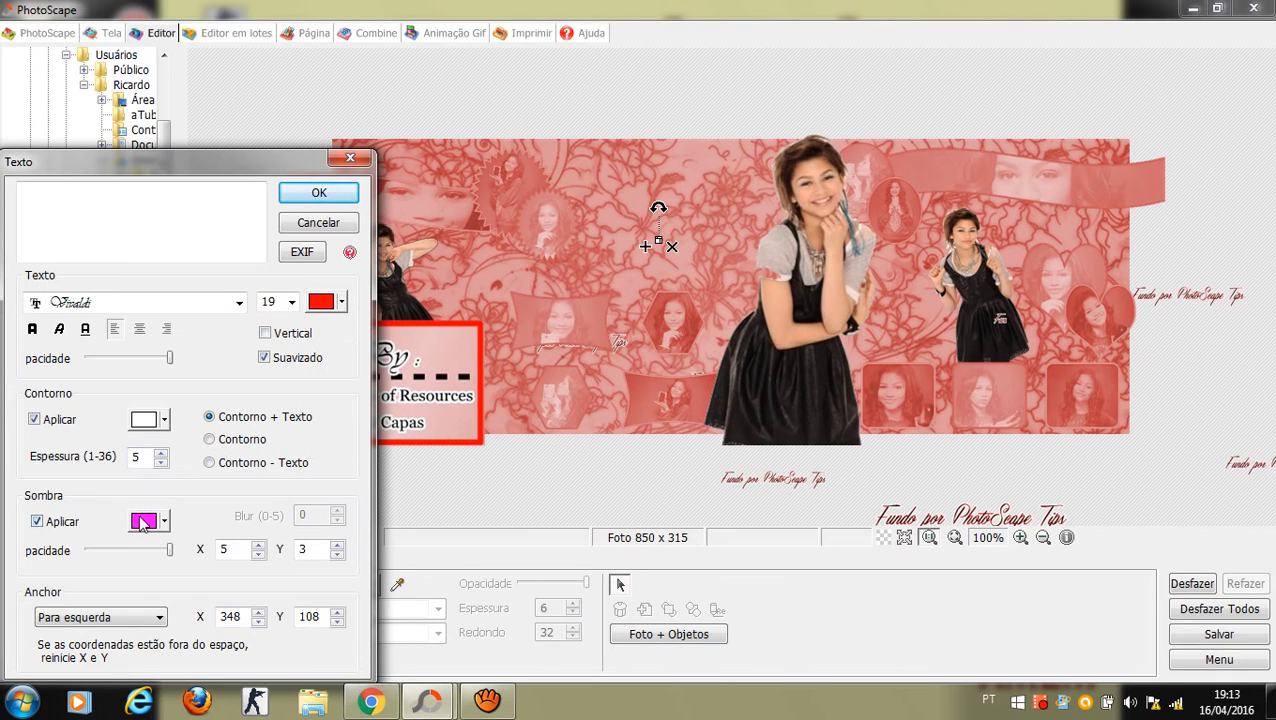
left_click(142, 525)
left_click(138, 566)
Step: Enter 'Ray of' at size 42 and place it on the cover
left_click(116, 238)
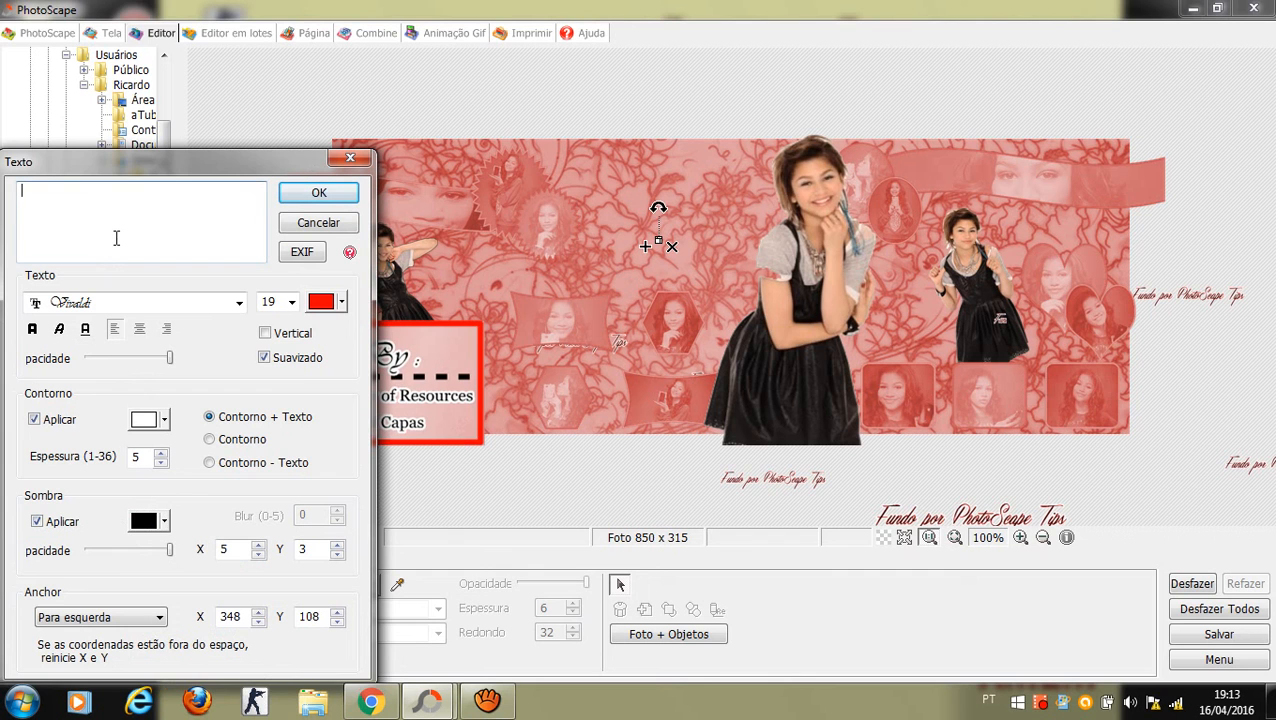
type("Ray of")
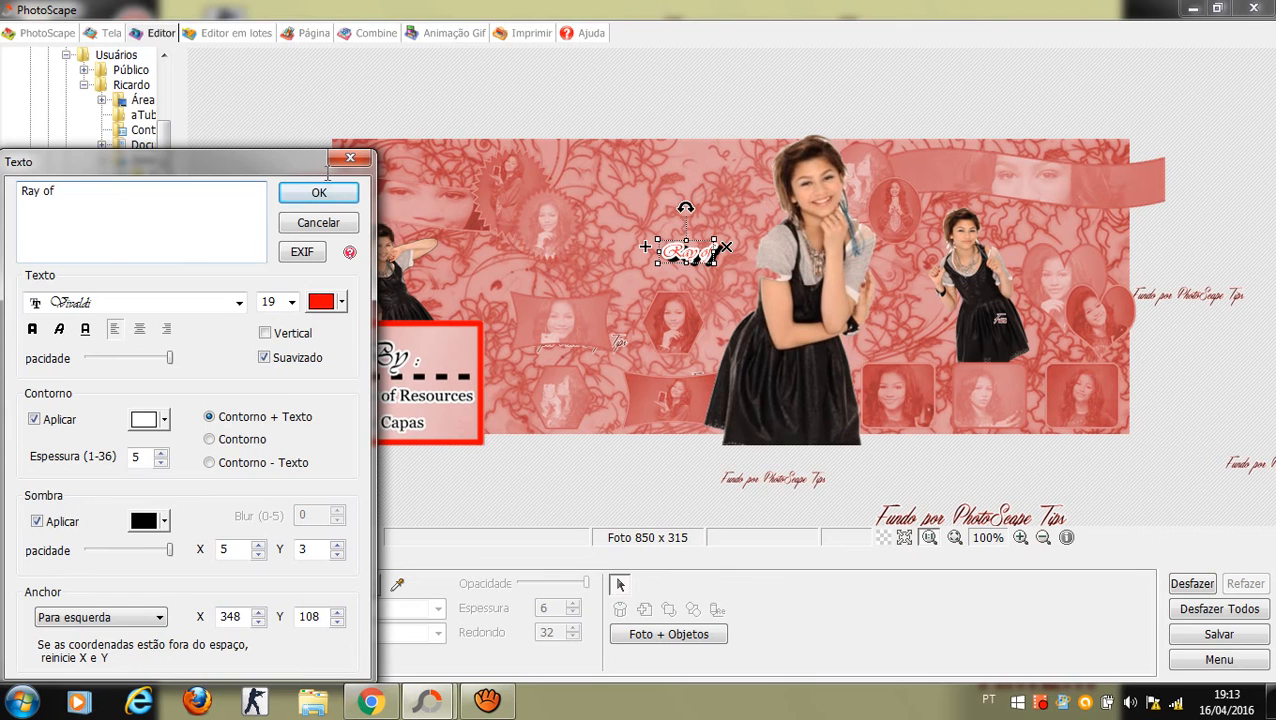
left_click(291, 302)
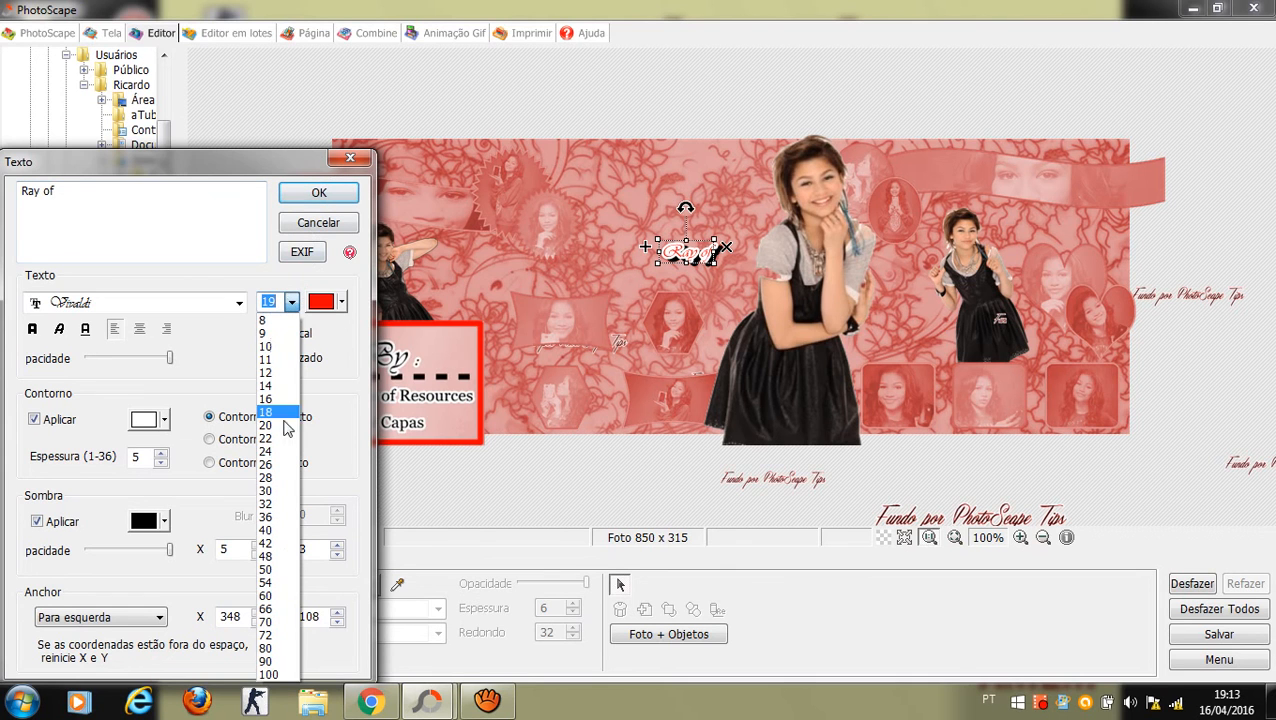
left_click(277, 543)
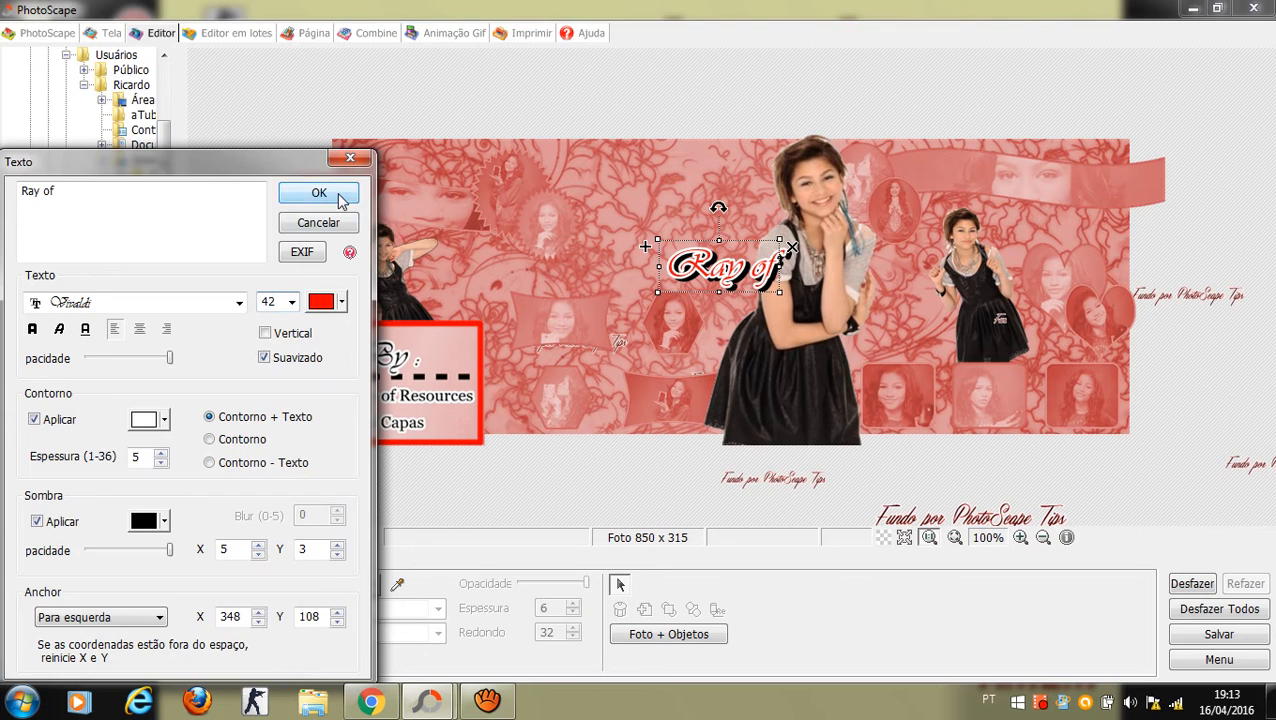
left_click(344, 197)
Step: Move 'Ray of' to the top centre and enlarge it
left_click_drag(677, 236, 656, 170)
left_click(602, 130)
left_click(533, 117)
left_click(652, 161)
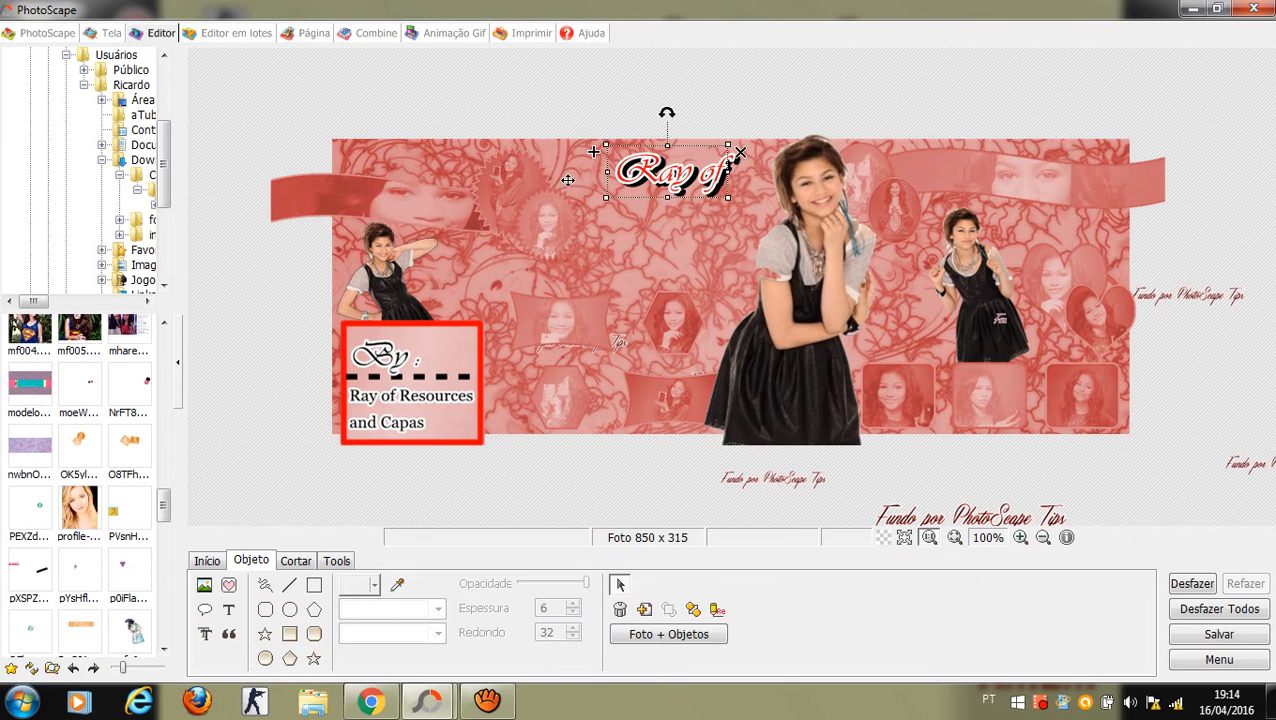
left_click_drag(729, 145, 703, 172)
left_click(799, 119)
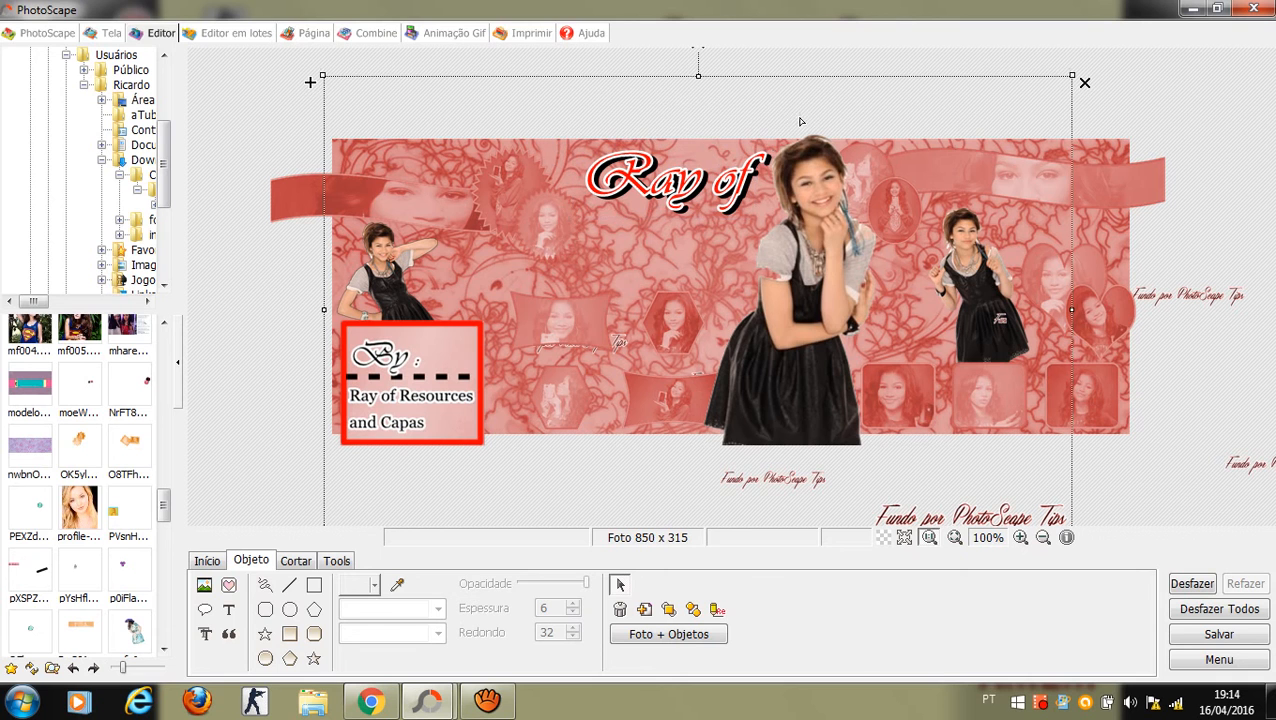
left_click(228, 354)
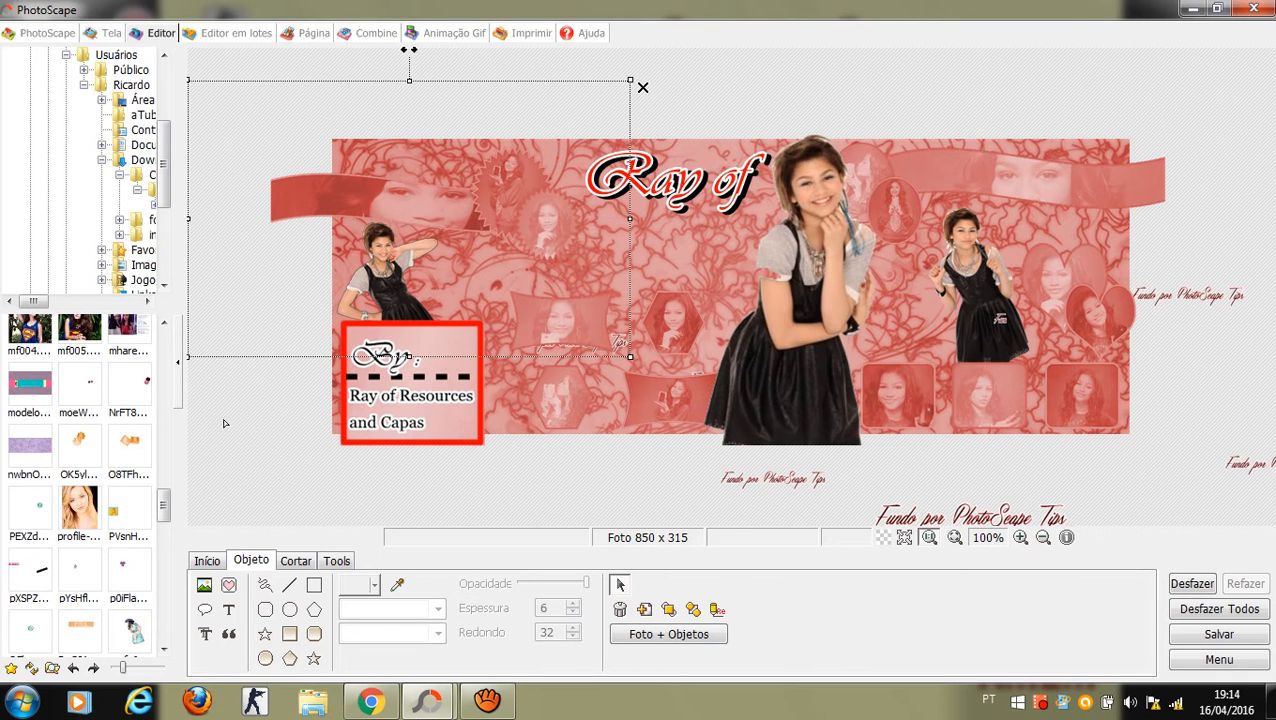
left_click(212, 464)
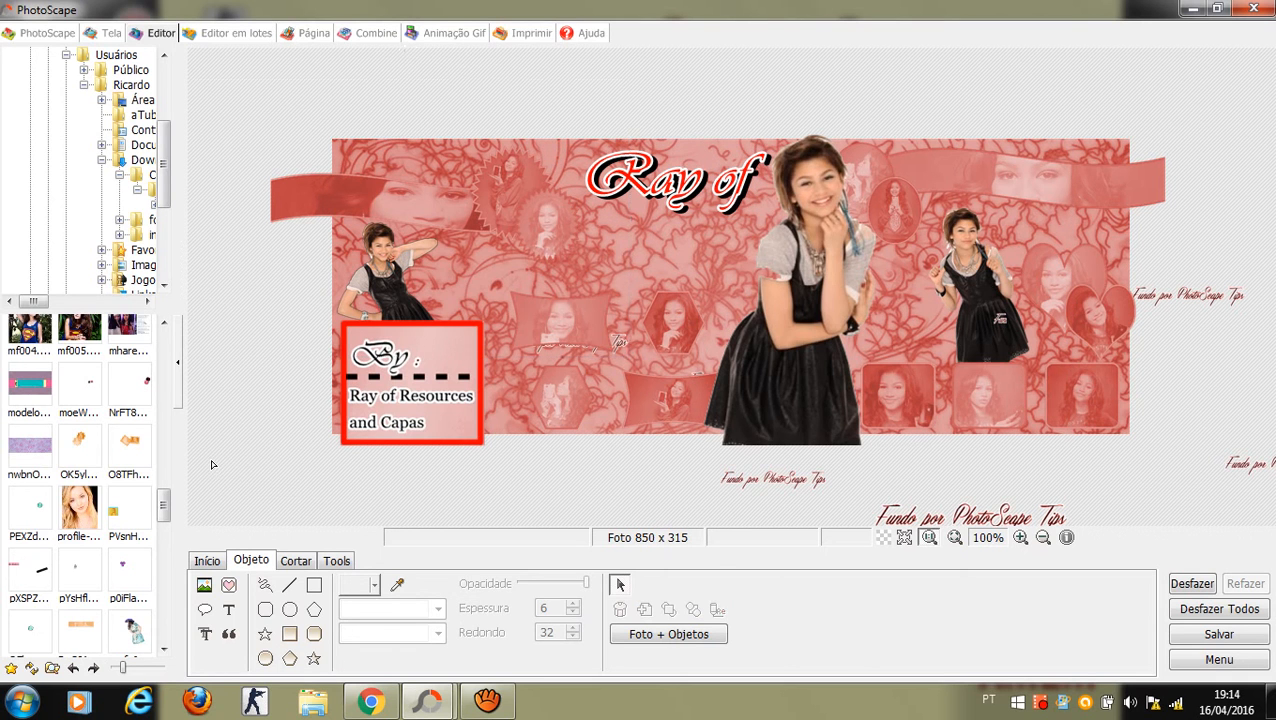
Step: Add 'Resources and Capas' in Vijaya font and move it beneath 'Ray of'
left_click(236, 611)
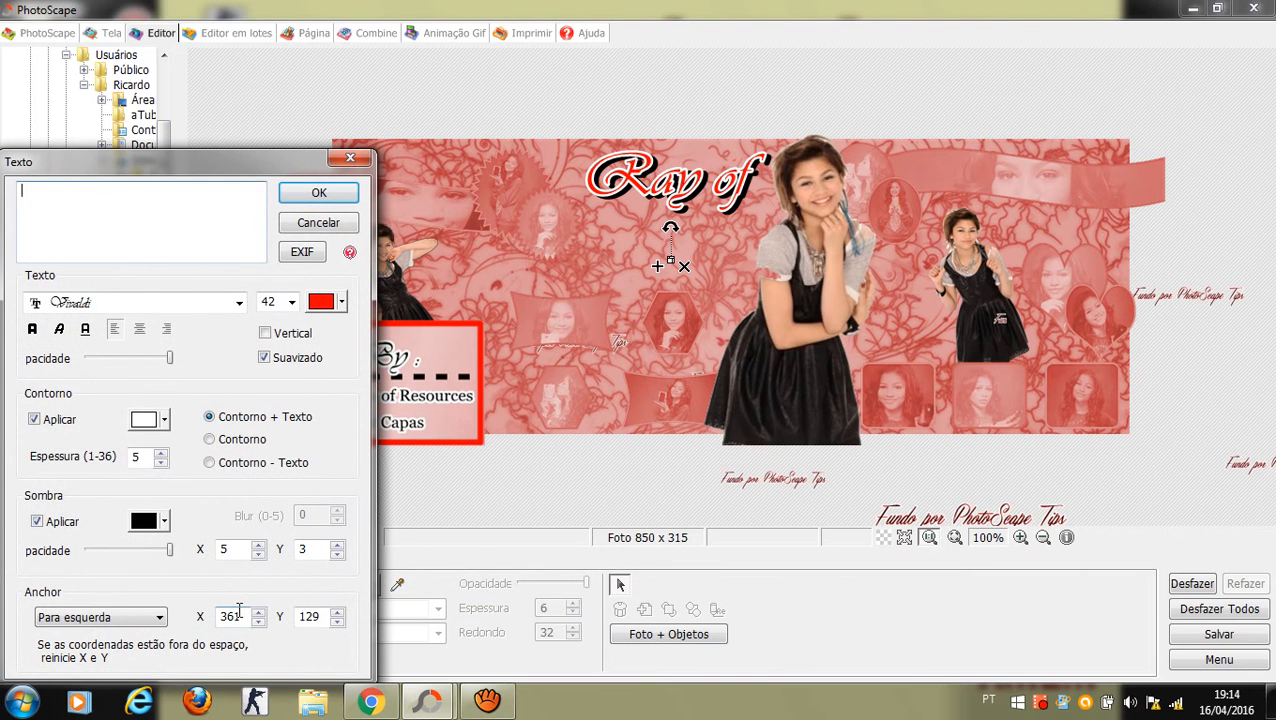
left_click(186, 302)
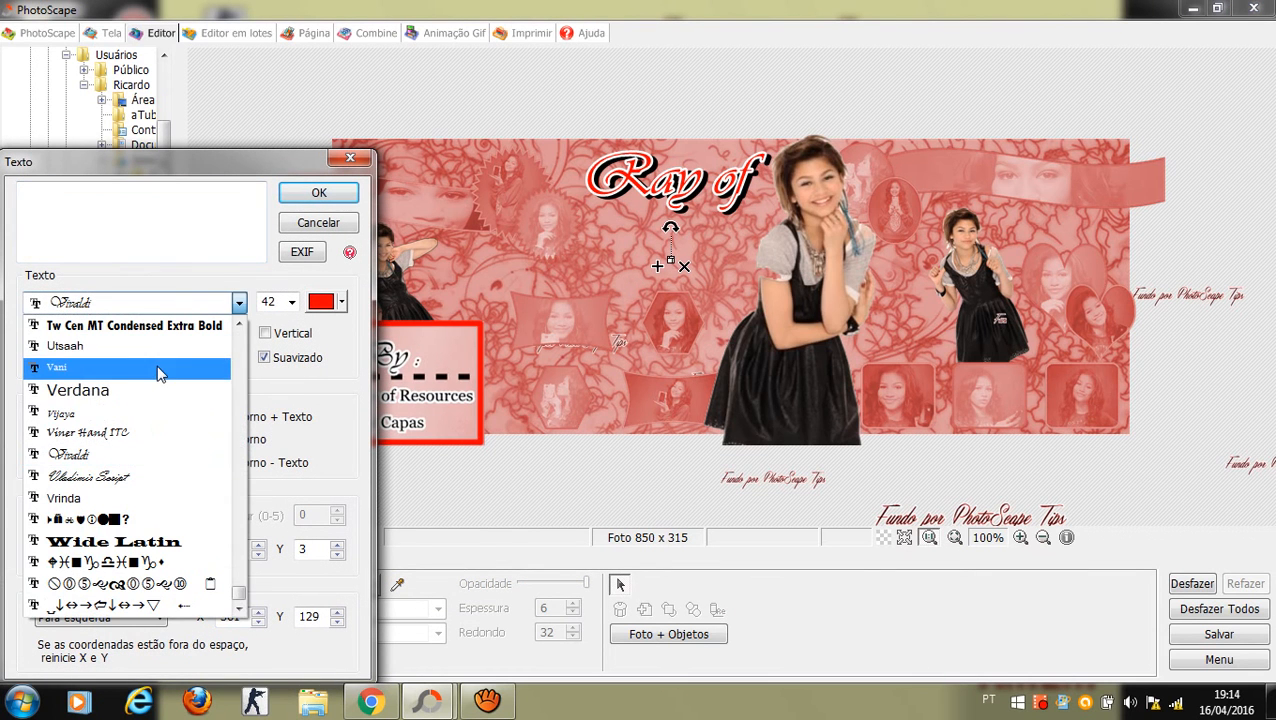
left_click(143, 413)
left_click(142, 218)
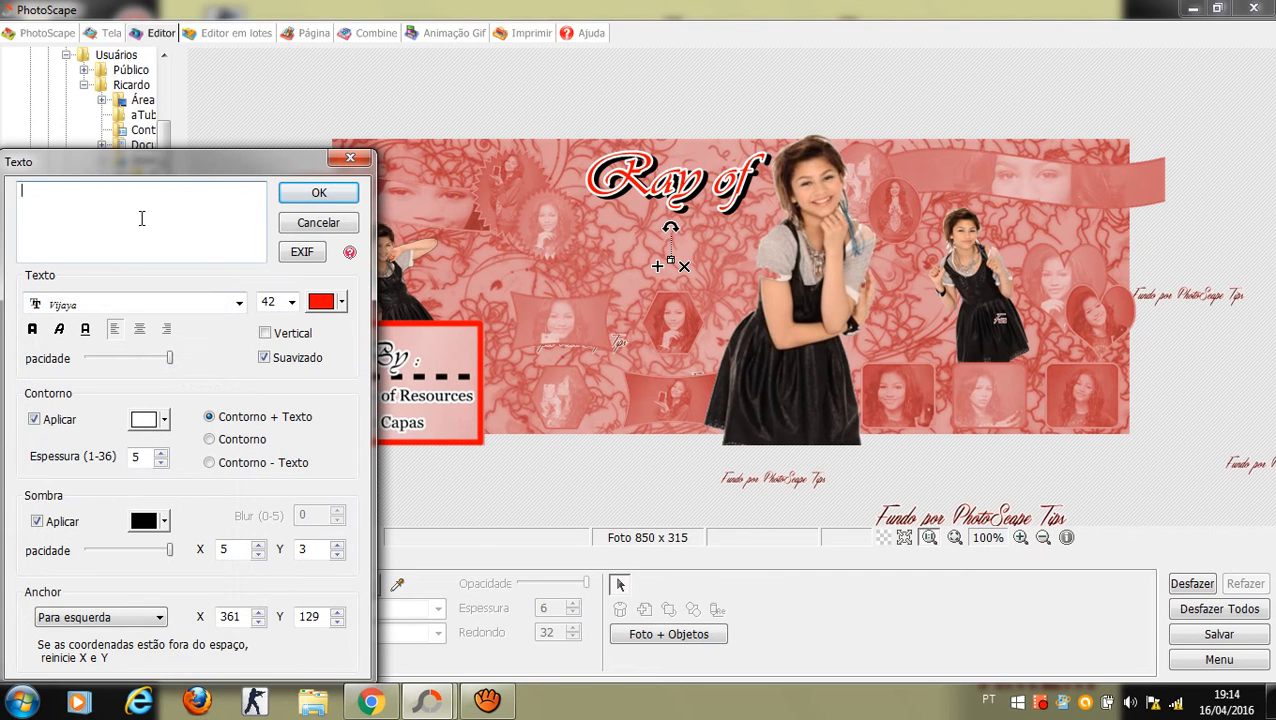
type("Resour")
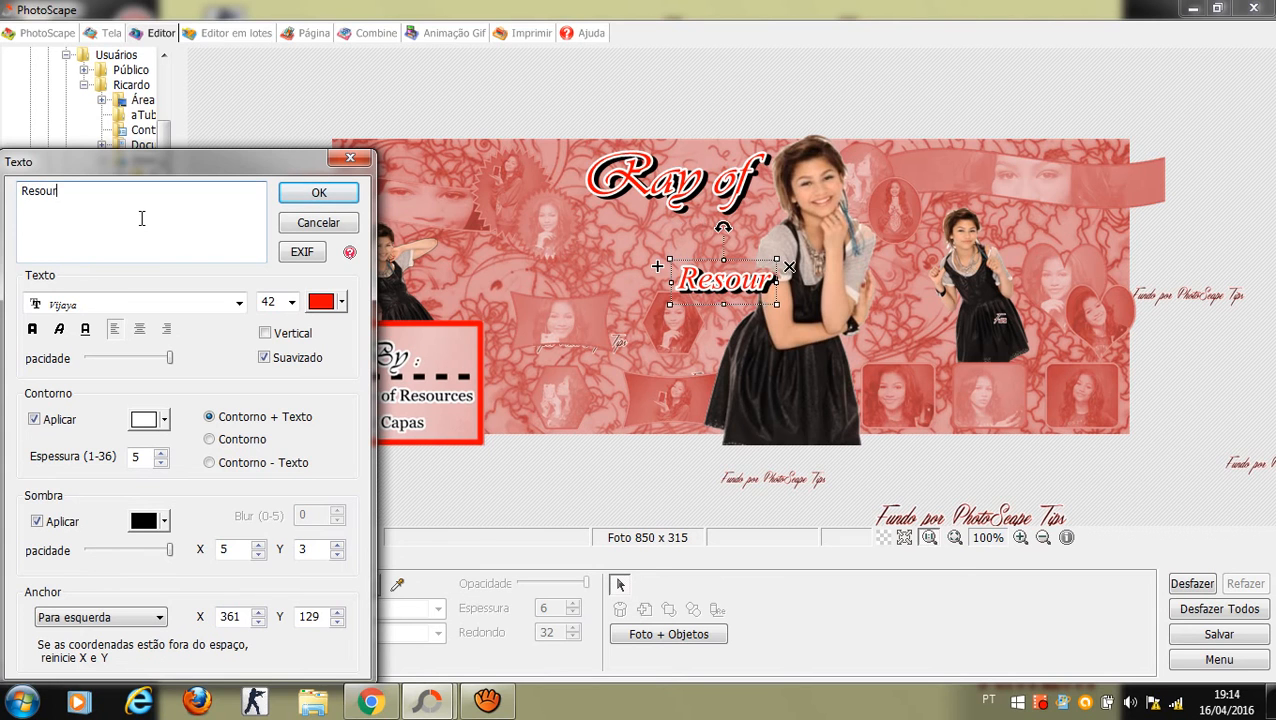
type("ces ")
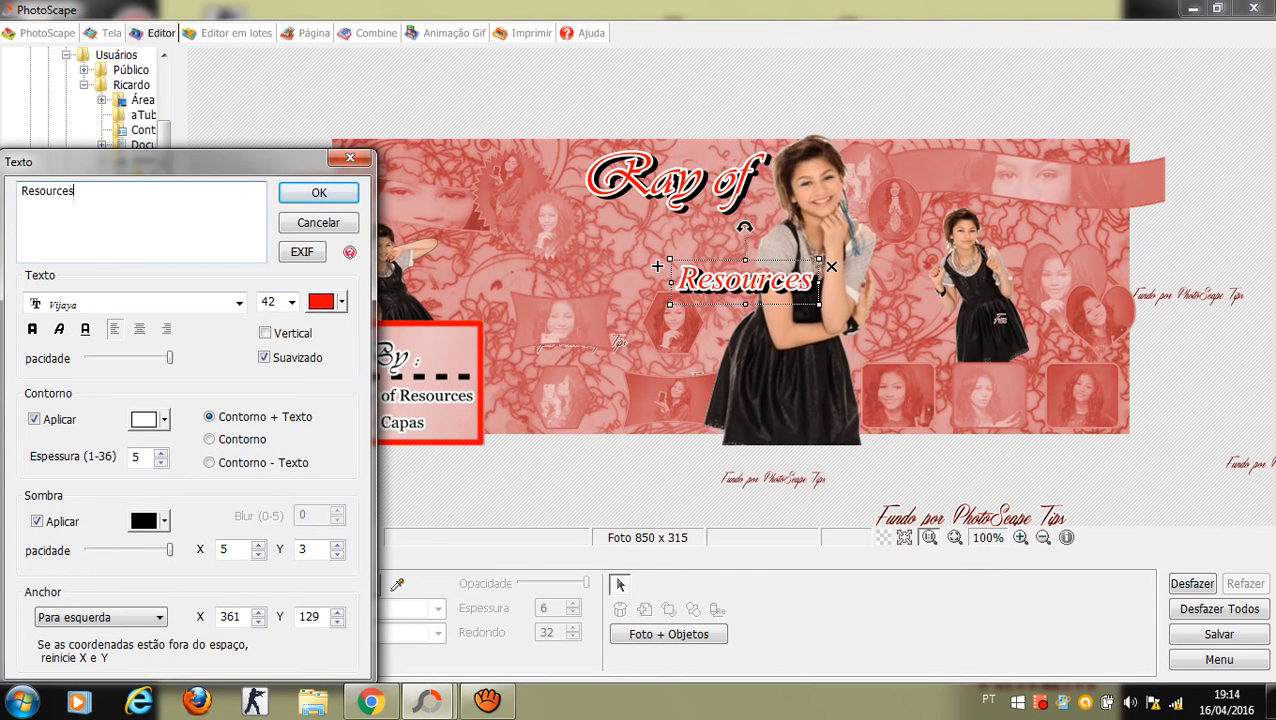
type("an")
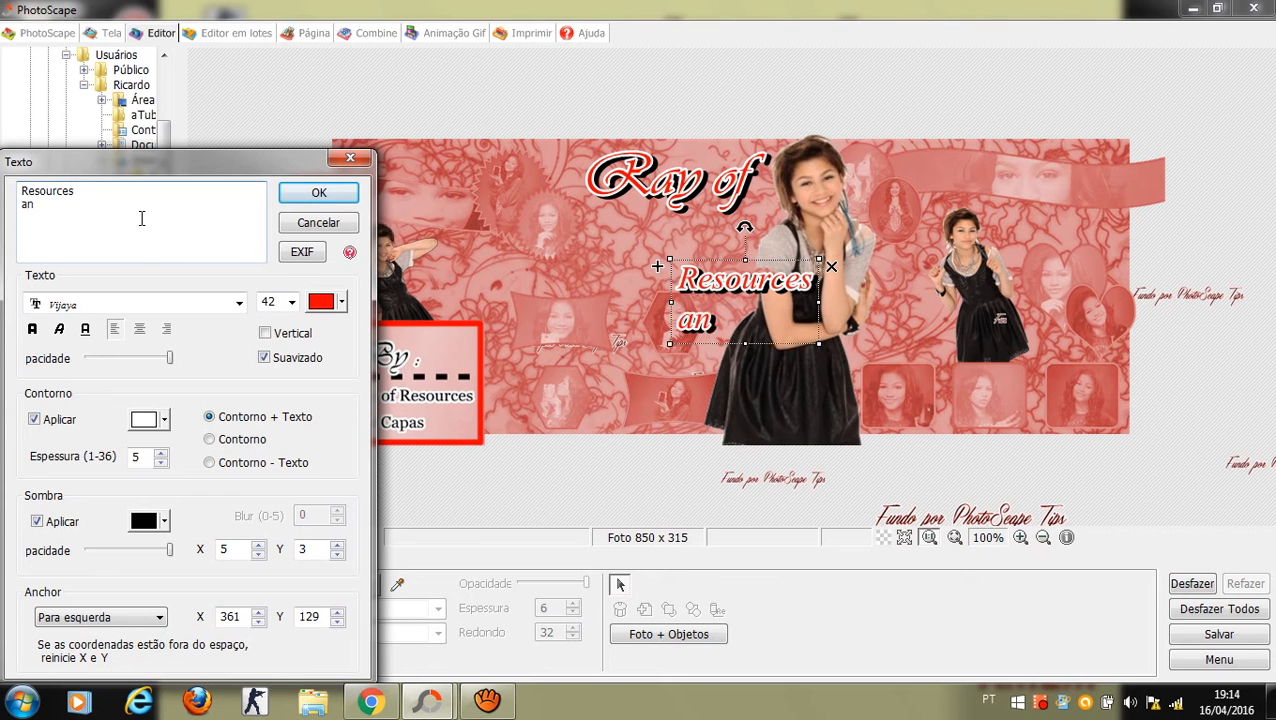
type("d Capas")
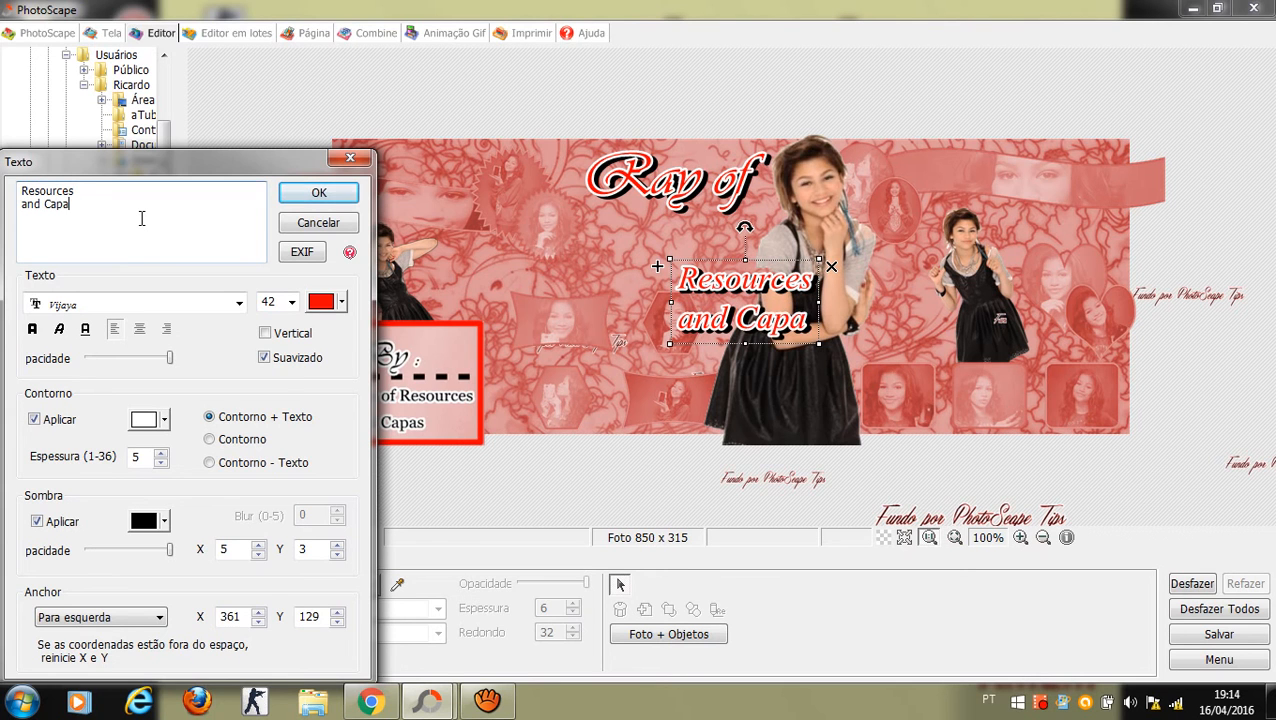
left_click(318, 192)
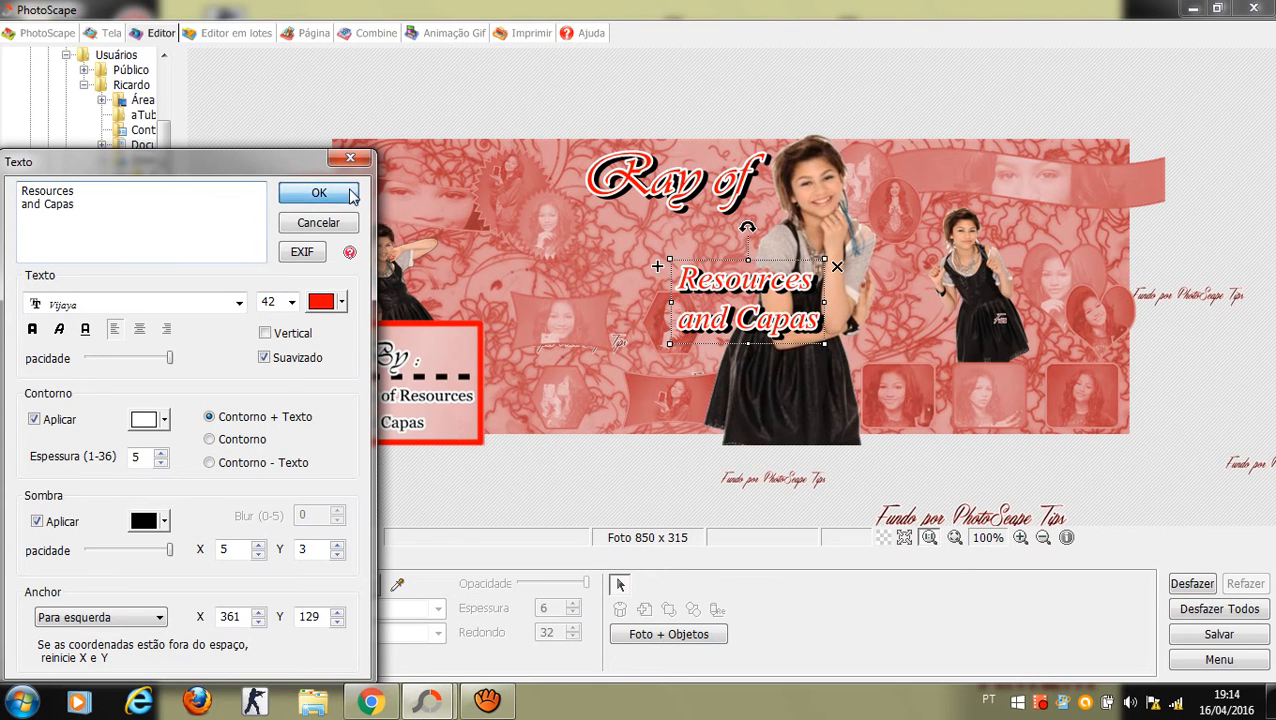
left_click_drag(795, 301, 715, 242)
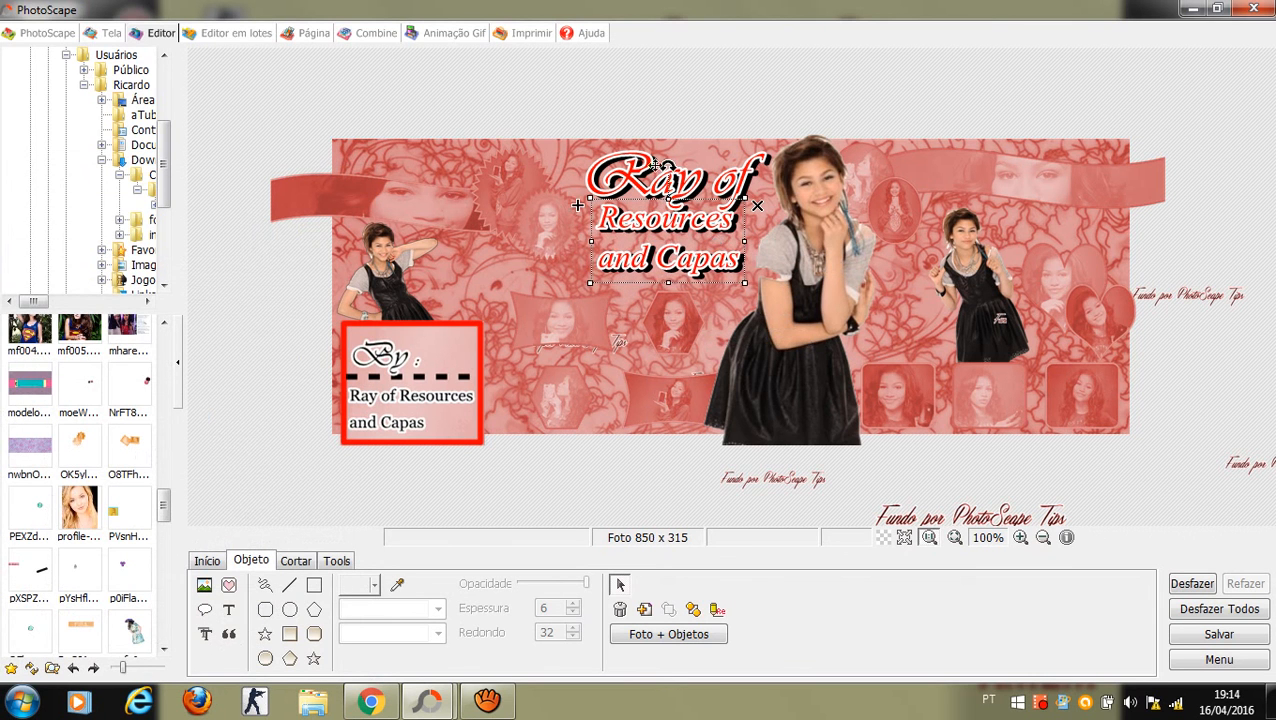
Step: Enlarge 'Ray of', nudge it left, and lower 'Resources and Capas' slightly
left_click(613, 166)
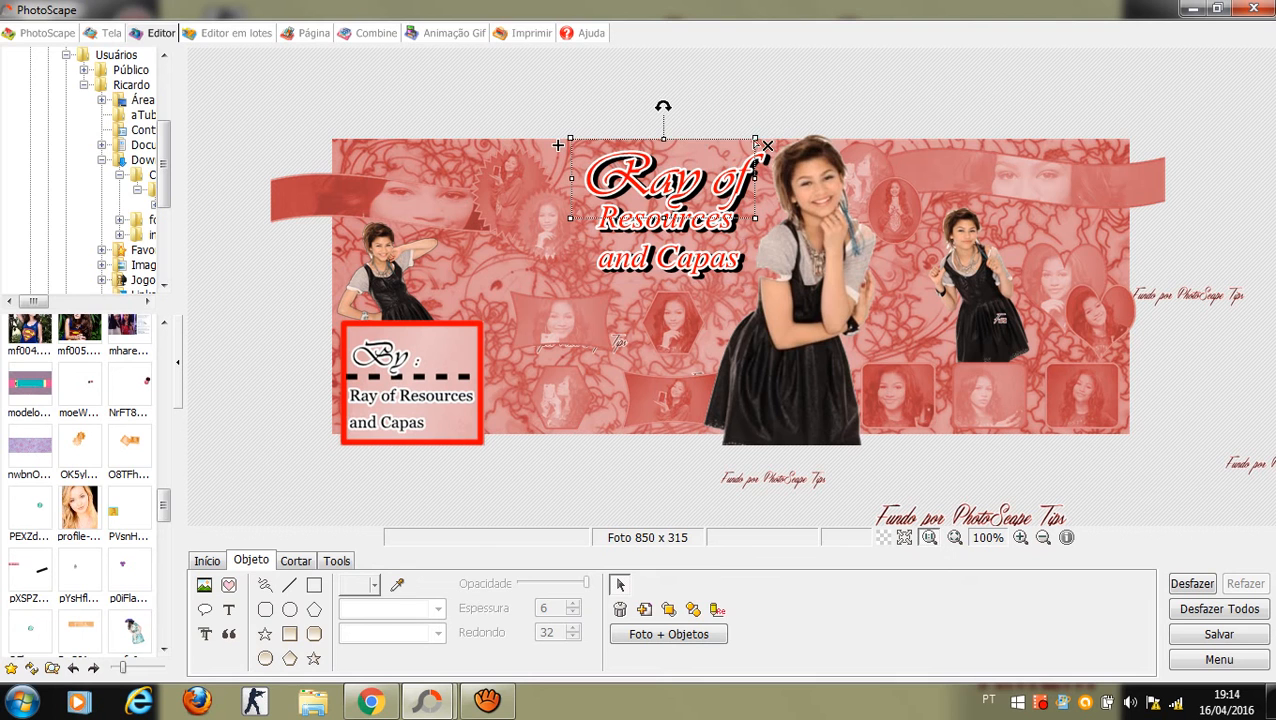
mouse_move(760, 133)
left_mouse_down()
mouse_move(812, 122)
mouse_move(781, 127)
left_mouse_up()
left_click_drag(720, 183, 714, 183)
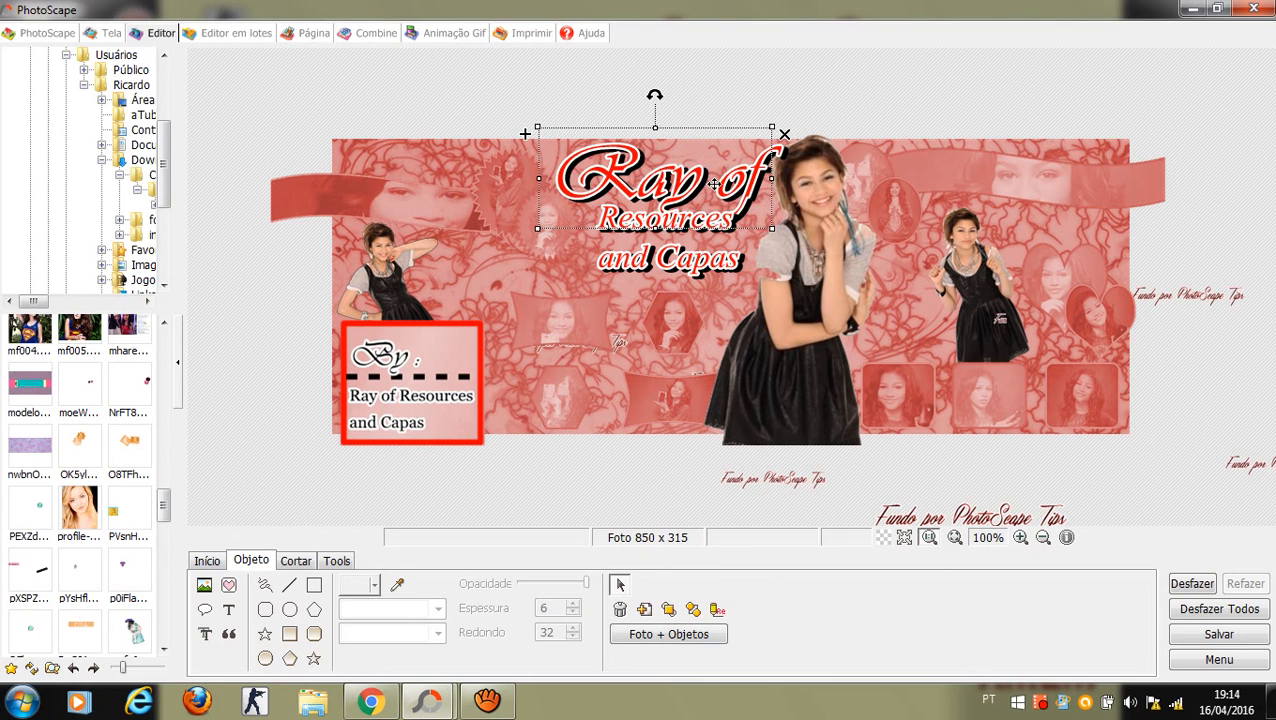
left_click_drag(681, 260, 681, 270)
Step: Send the 'Ray of' text one layer back and deselect everything
left_click(725, 117)
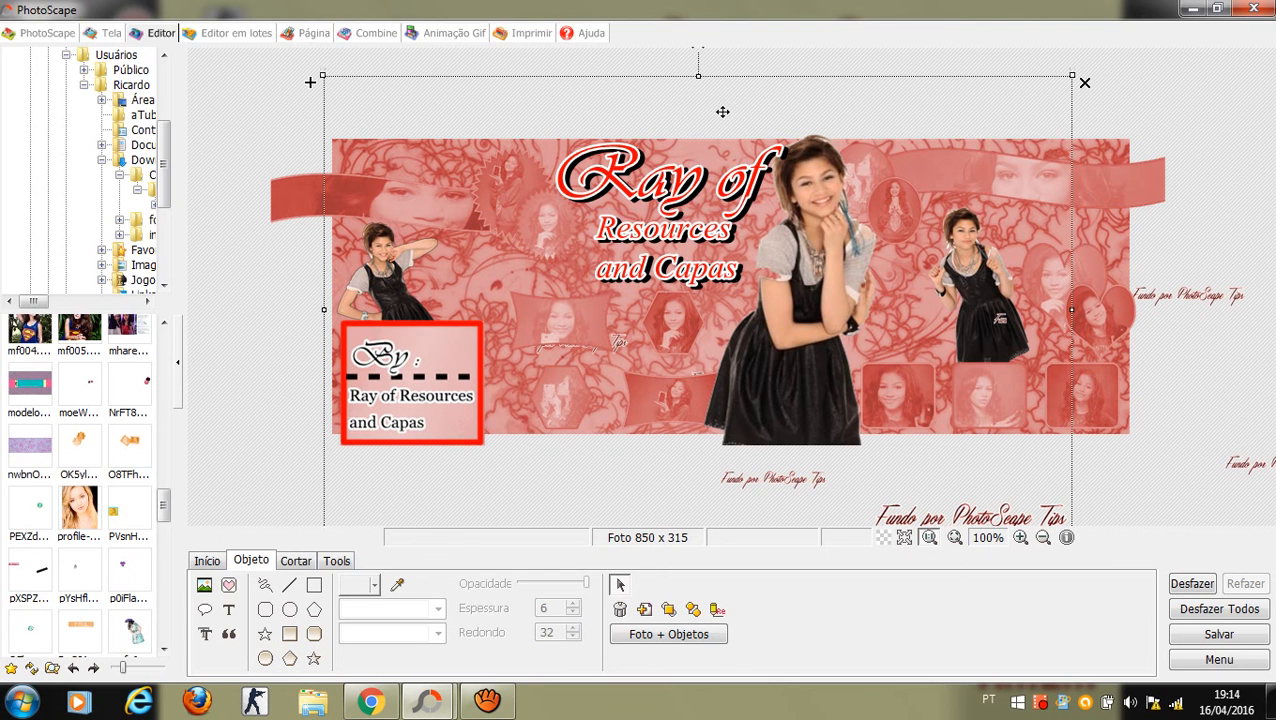
left_click(582, 160)
left_click(582, 160)
right_click(584, 161)
left_click(650, 213)
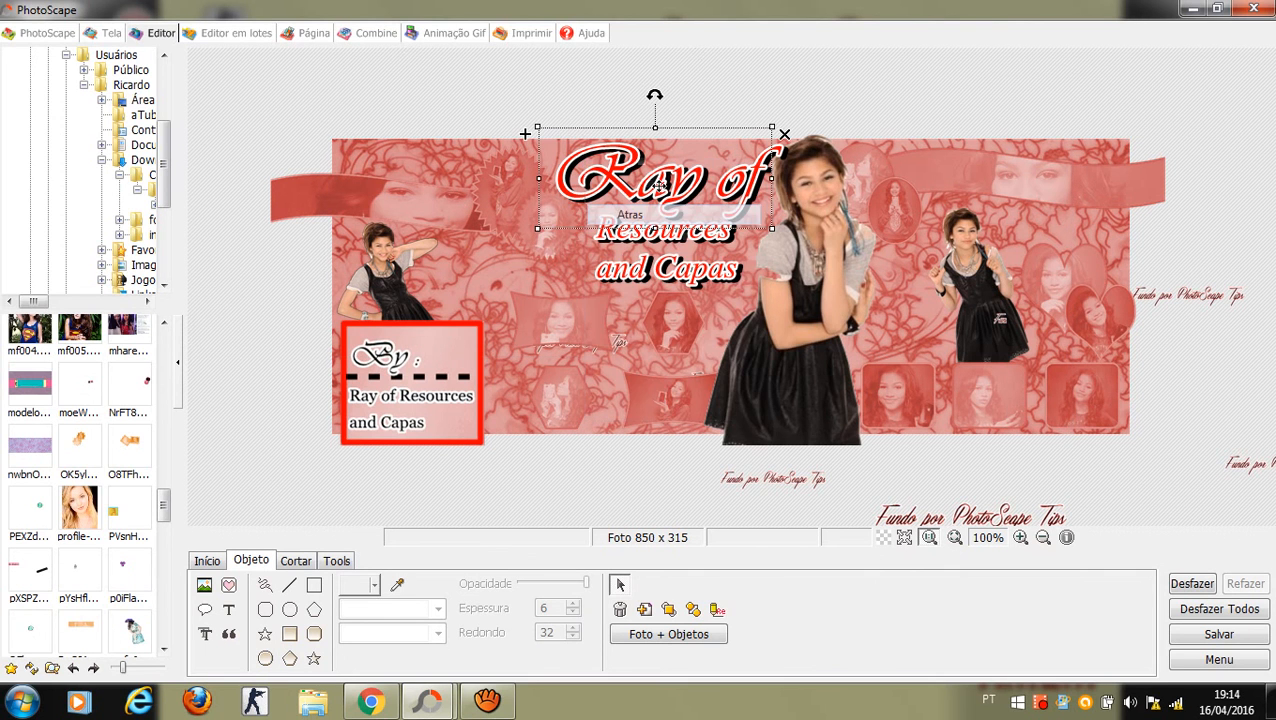
left_click(807, 104)
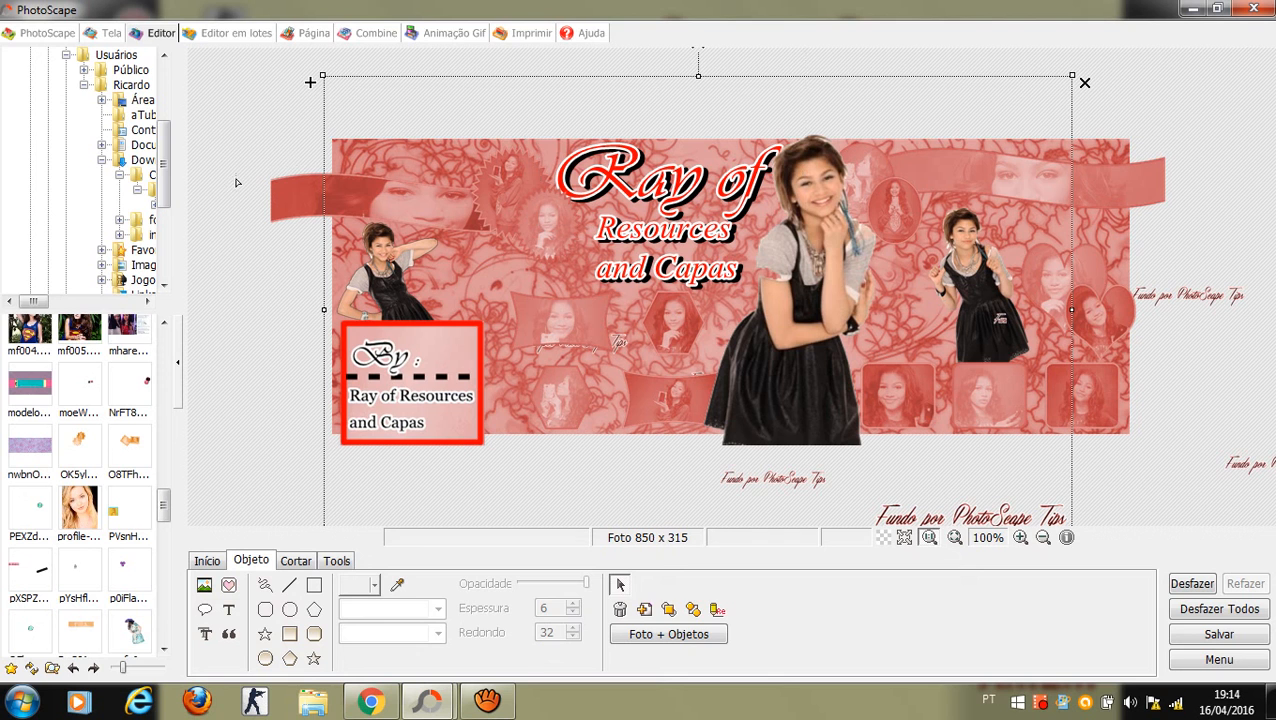
left_click(193, 66)
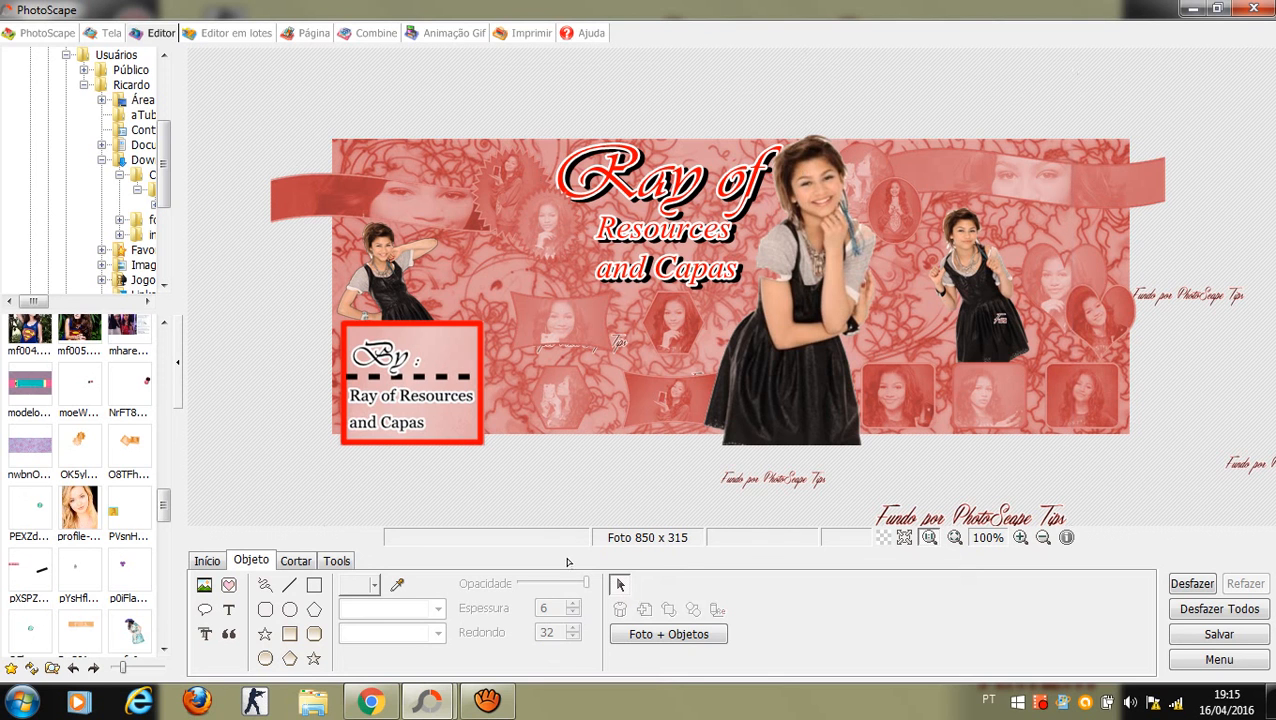
Step: Merge all objects into the cover with 'Combine sua foto com objetos', then return to the cover window
left_click(700, 635)
left_click(410, 311)
left_click(838, 315)
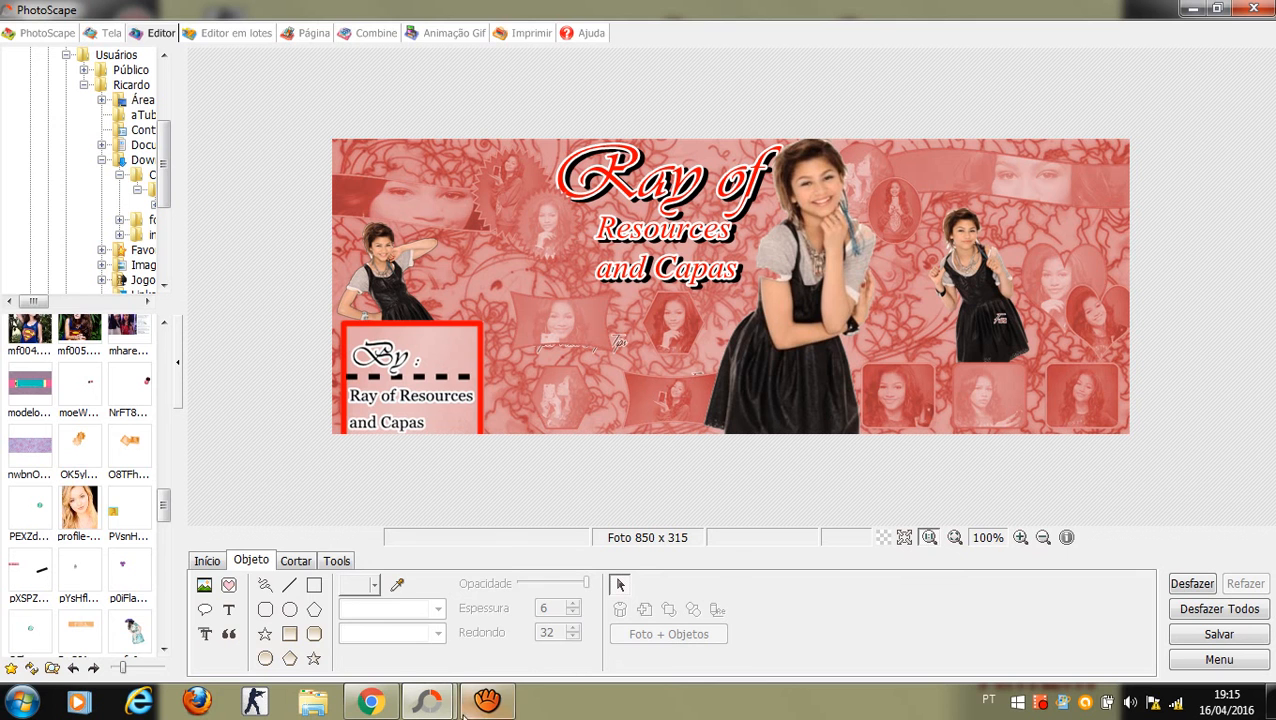
mouse_move(428, 700)
mouse_move(528, 614)
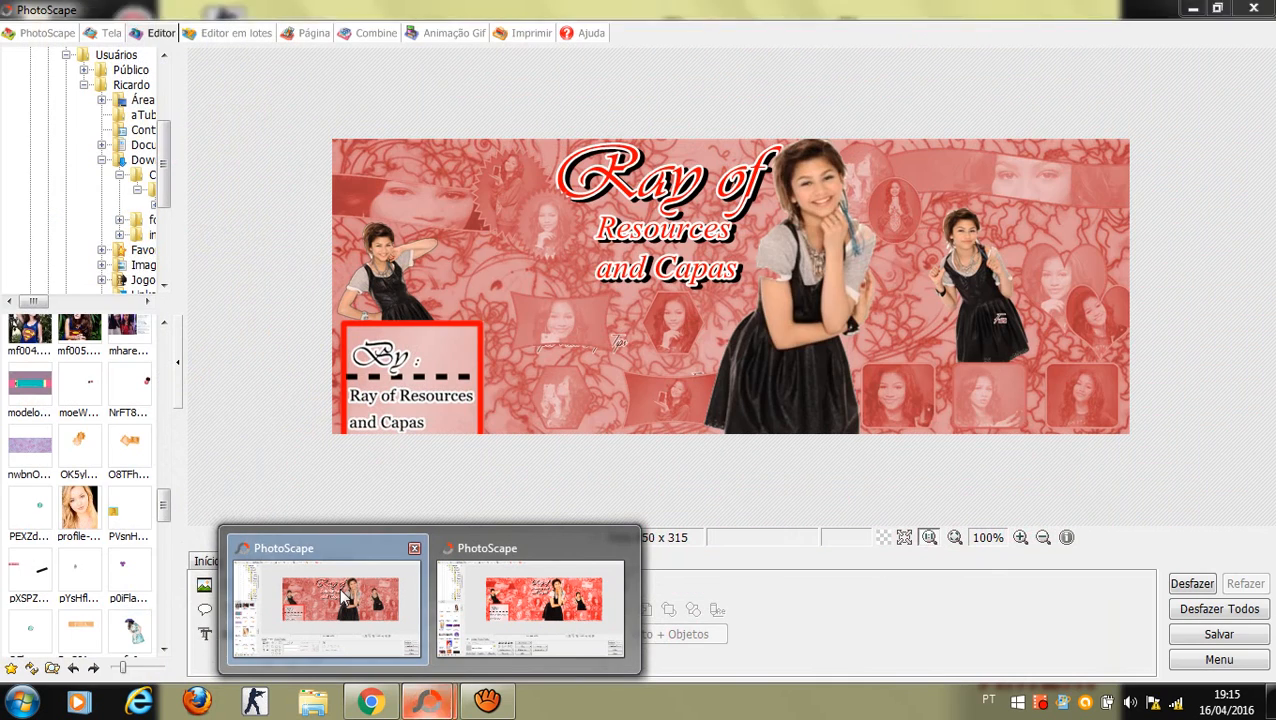
left_click(343, 597)
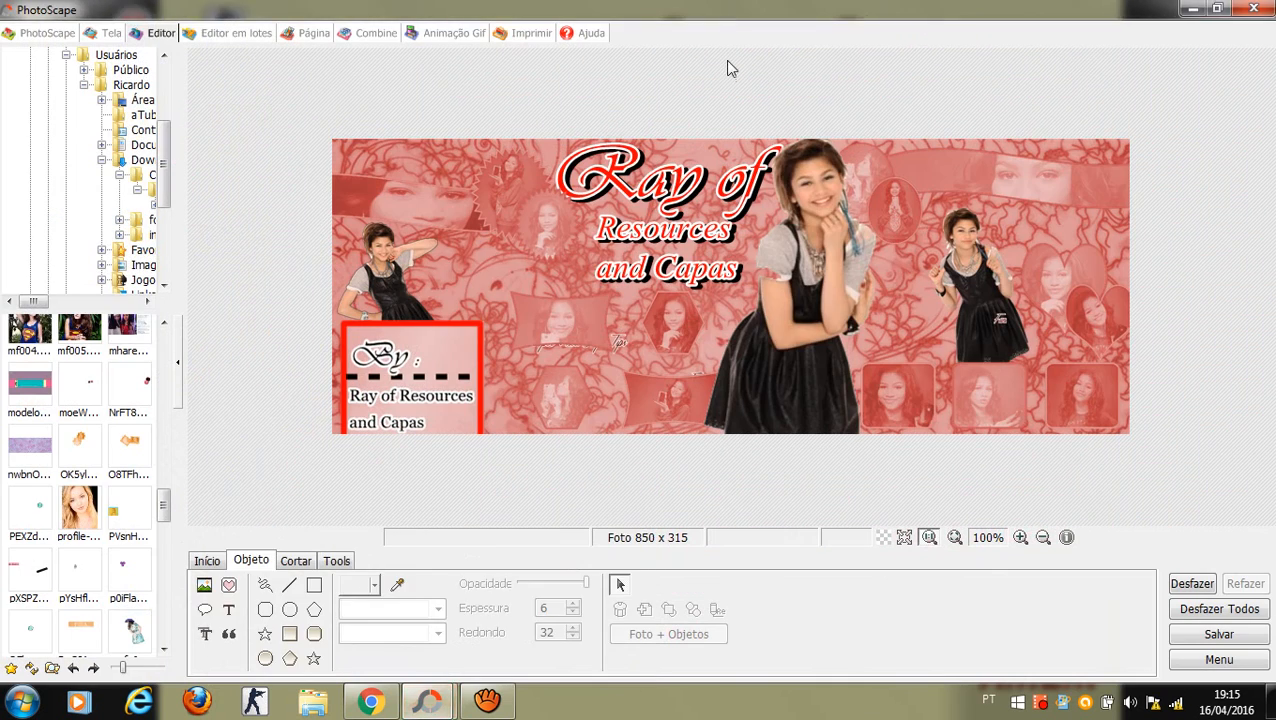
Step: In Brilho, Cor, set deepen 62, darken 73 and gamma 2.00
left_click(209, 562)
left_click(447, 659)
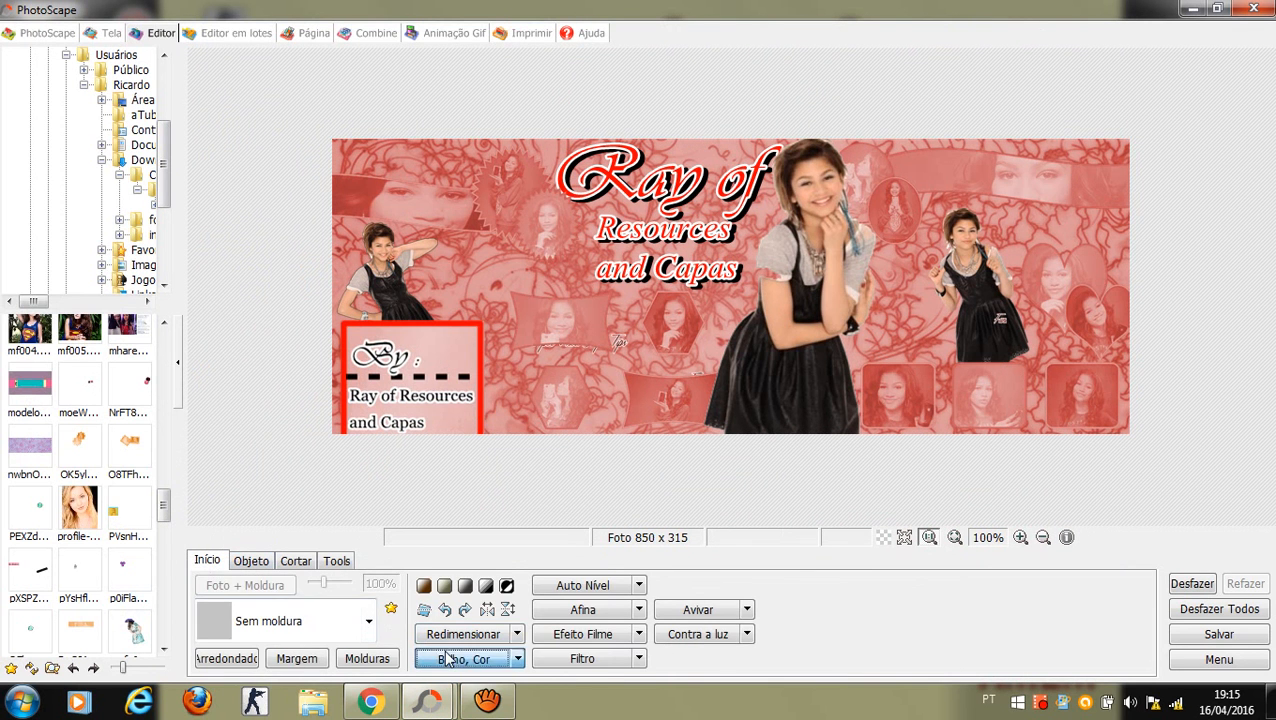
key("BackSpace")
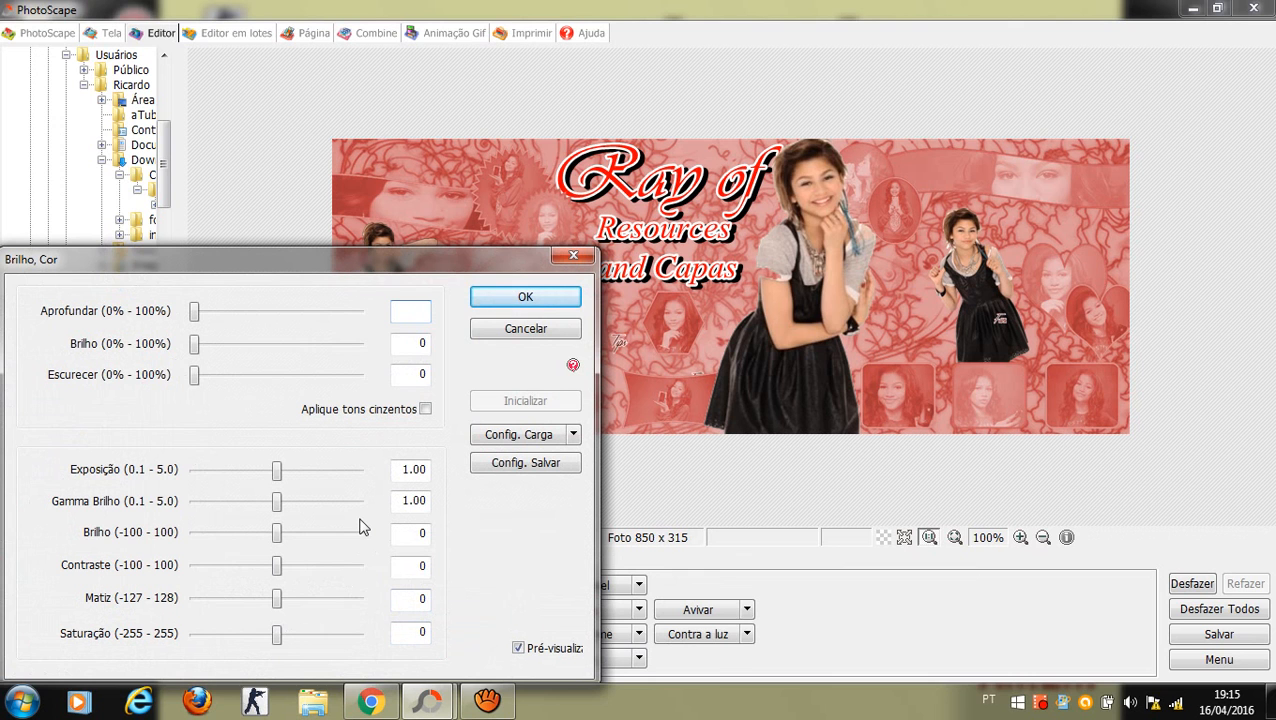
type("62")
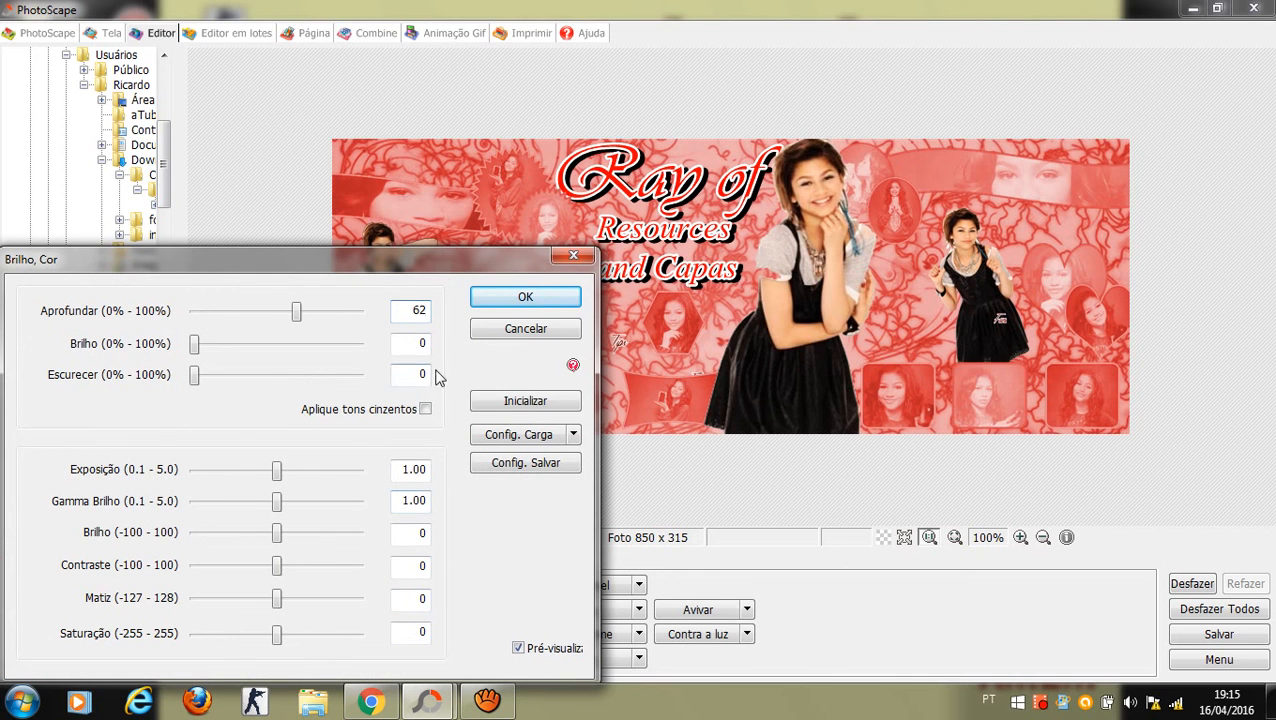
double_click(419, 373)
key("BackSpace")
type("73")
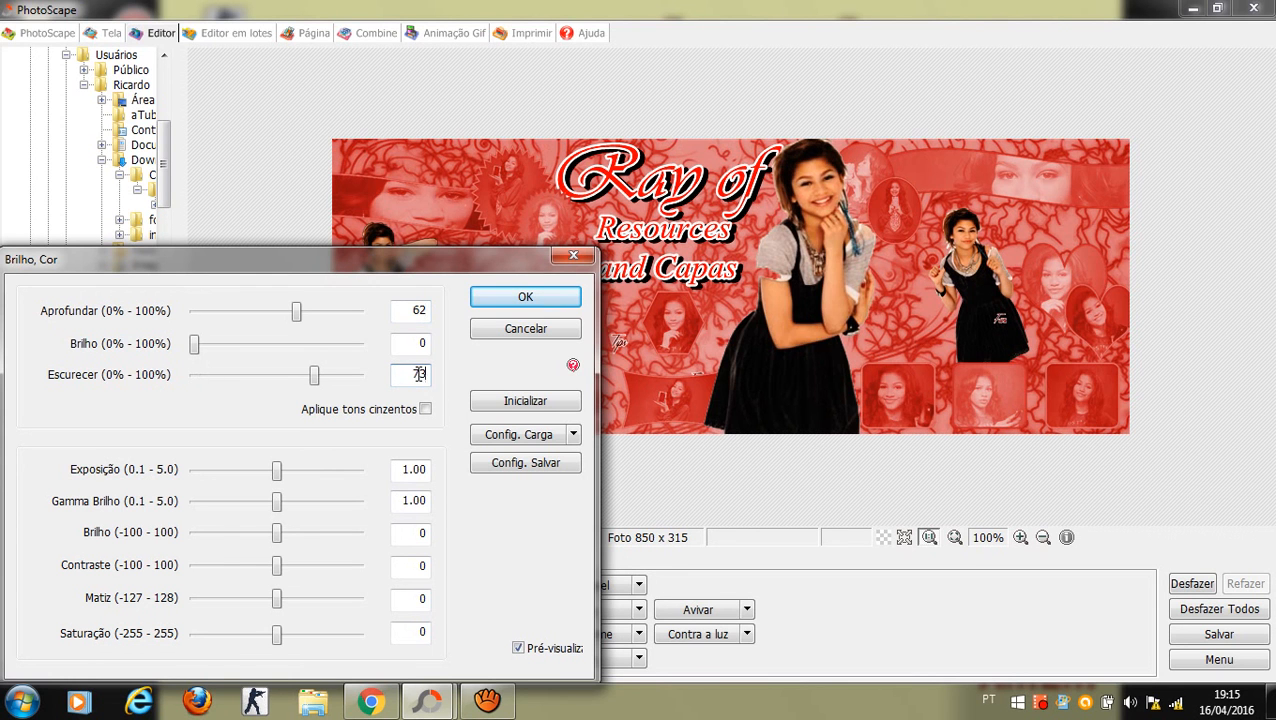
double_click(400, 503)
key("BackSpace")
type("2.00")
key("BackSpace")
key("BackSpace")
type("00")
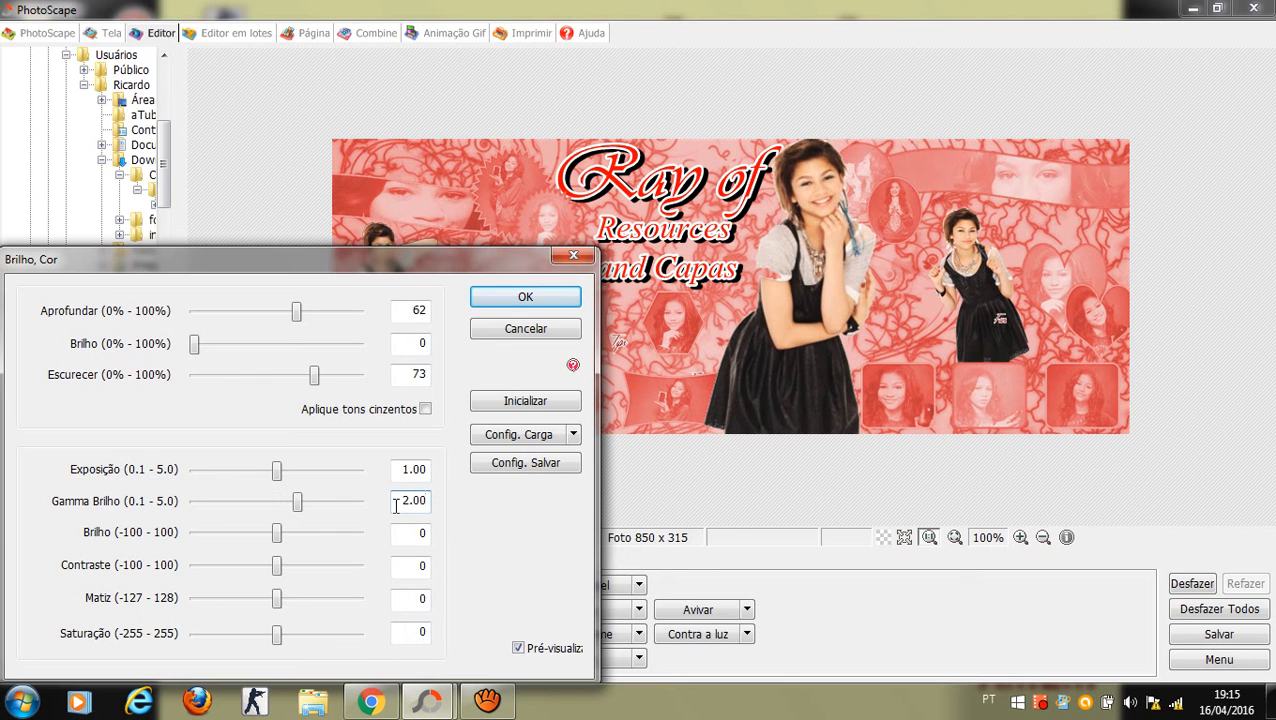
Step: Set brightness 30, contrast 22 and saturation 22, and apply the adjustments
double_click(420, 533)
type("30")
double_click(420, 566)
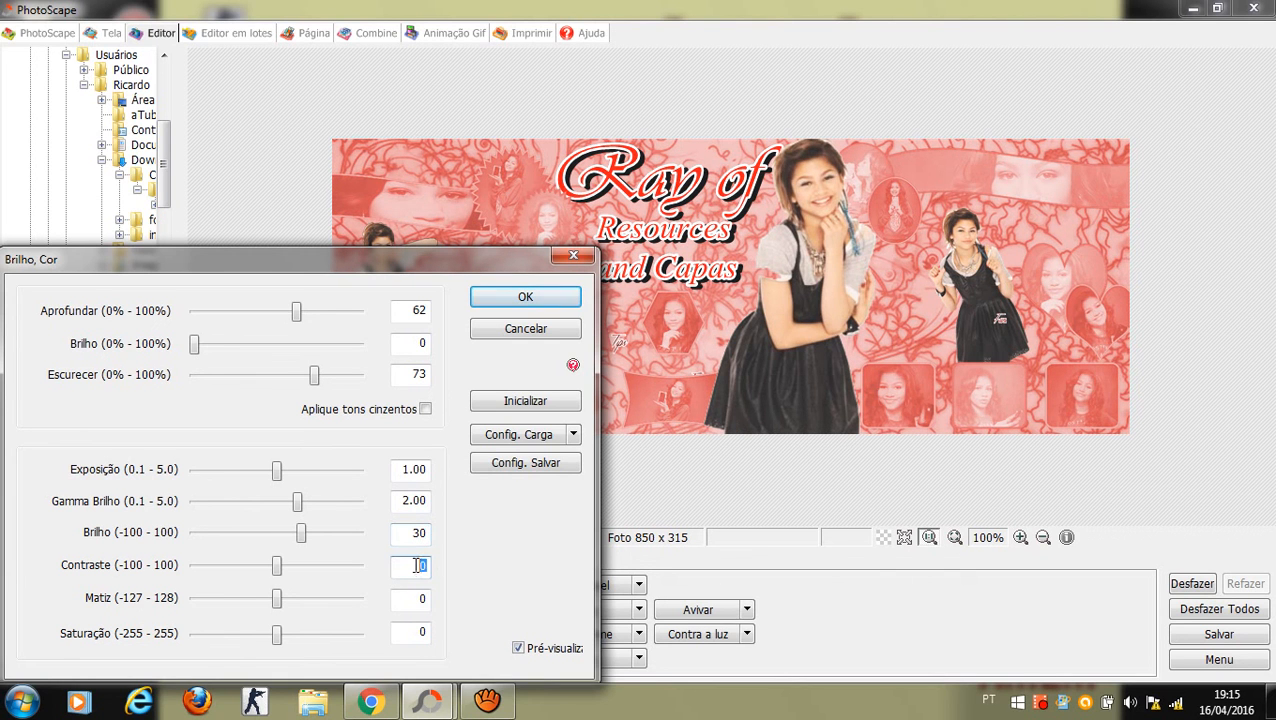
key("BackSpace")
type("22")
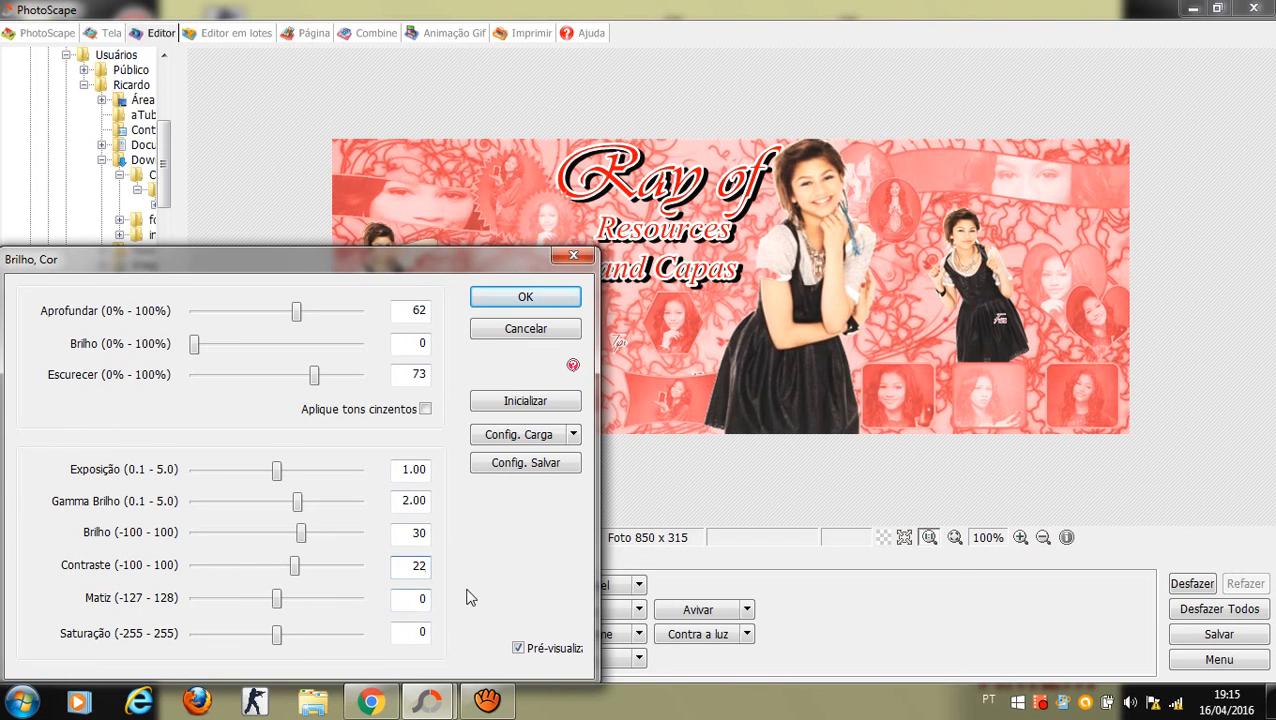
double_click(418, 634)
key("BackSpace")
type("22")
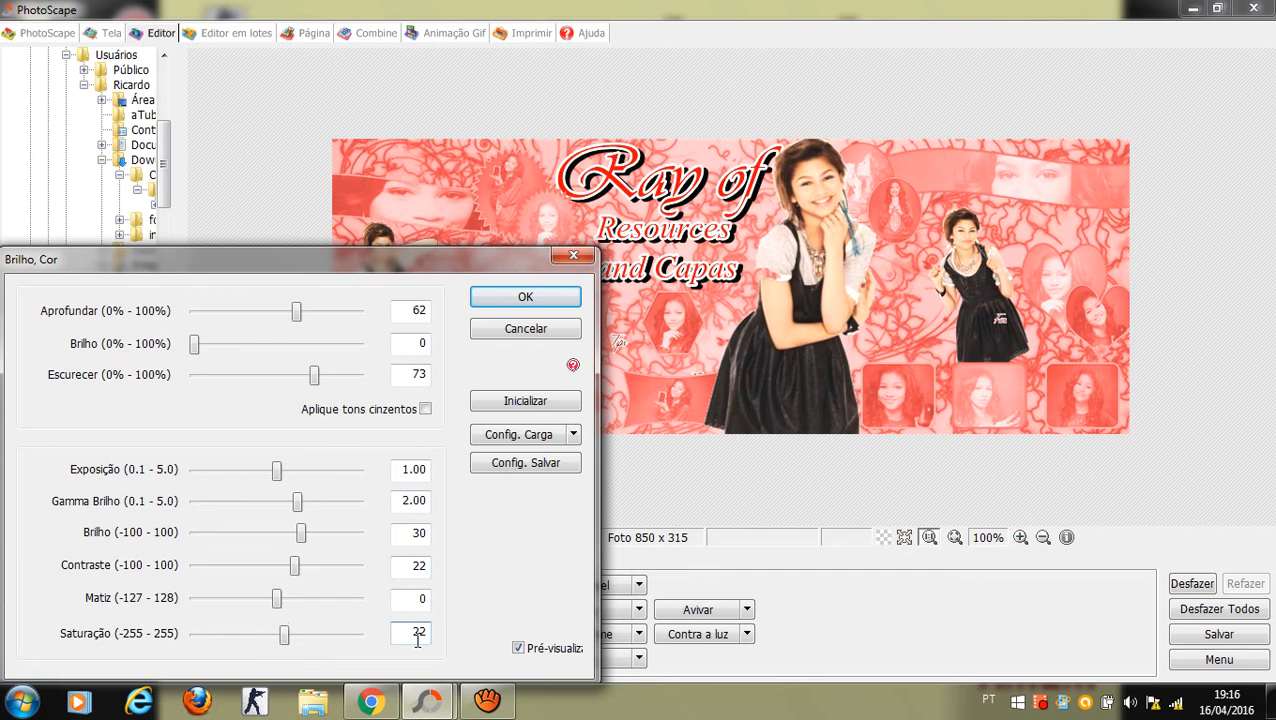
key("Return")
left_click(463, 658)
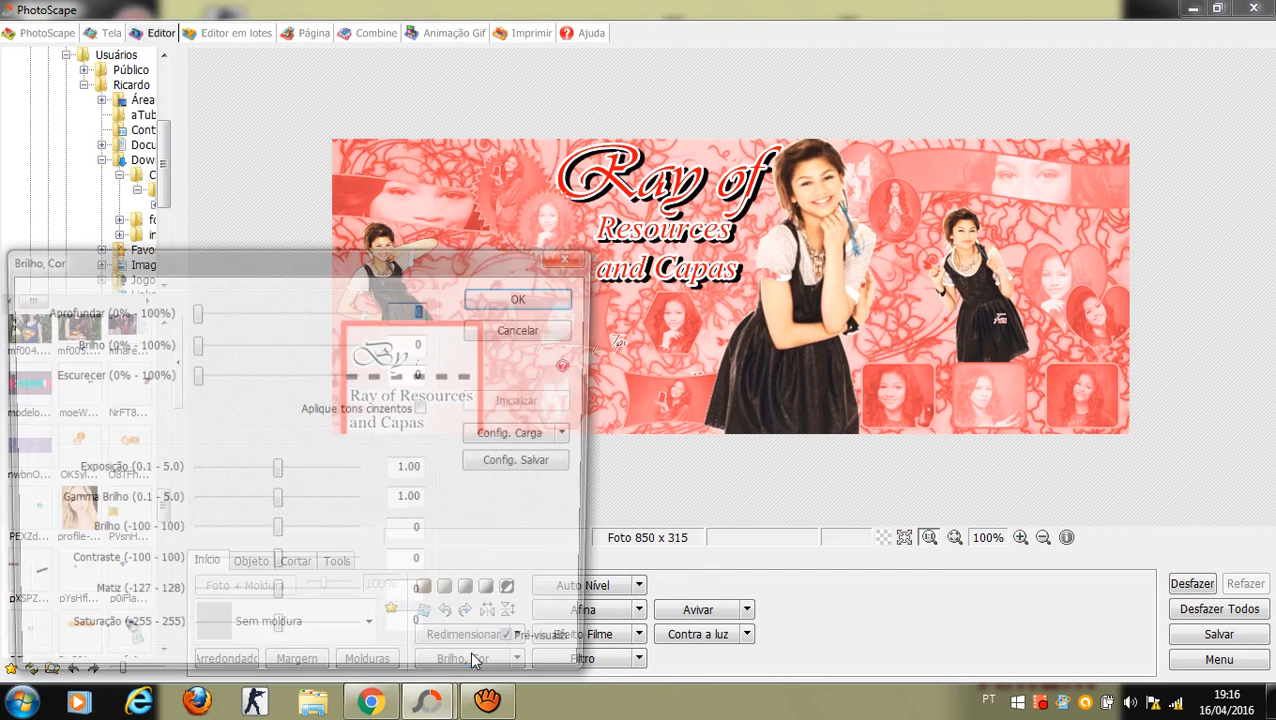
Step: Apply a second colour pass with deepen 20 and darken 73
key("BackSpace")
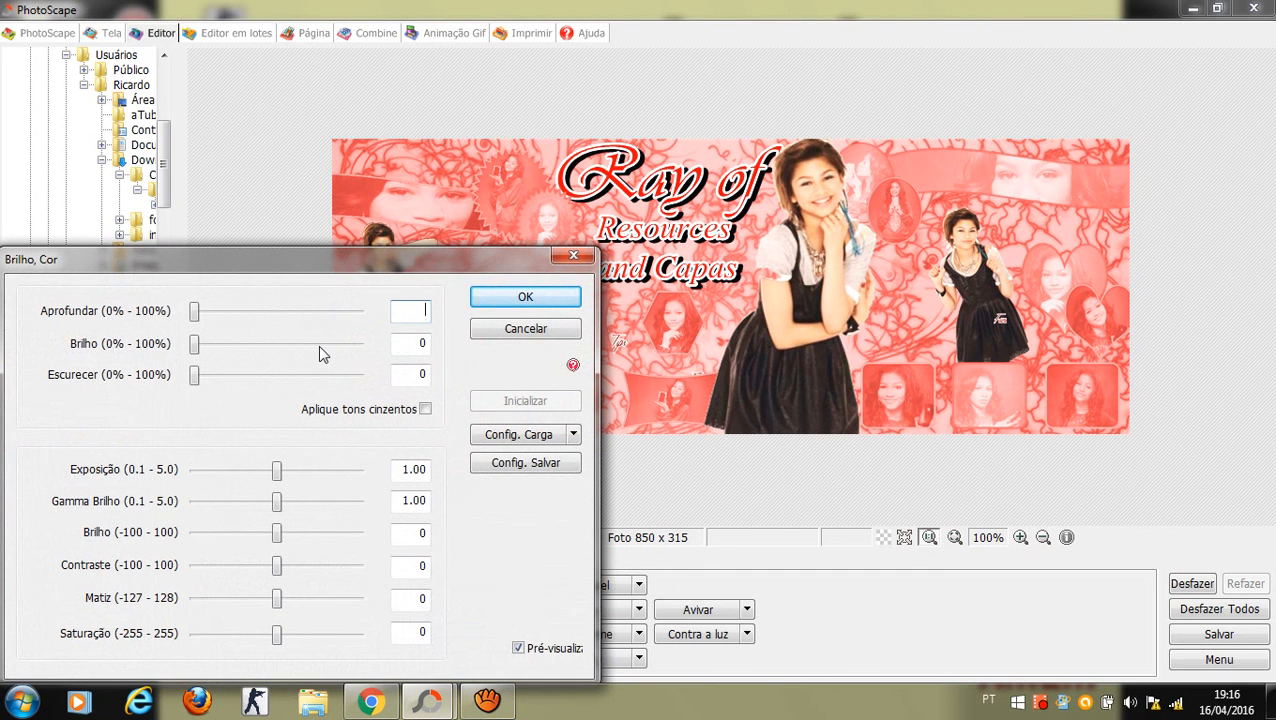
type("20")
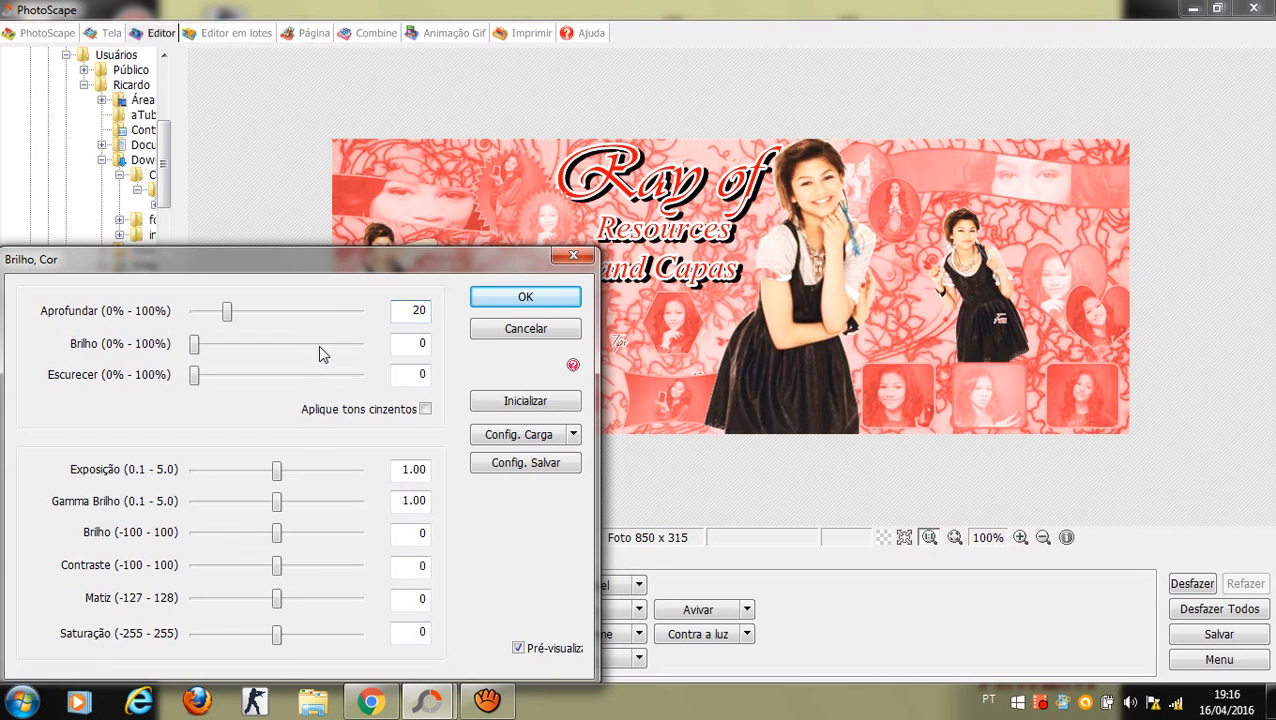
double_click(418, 375)
key("BackSpace")
type("73")
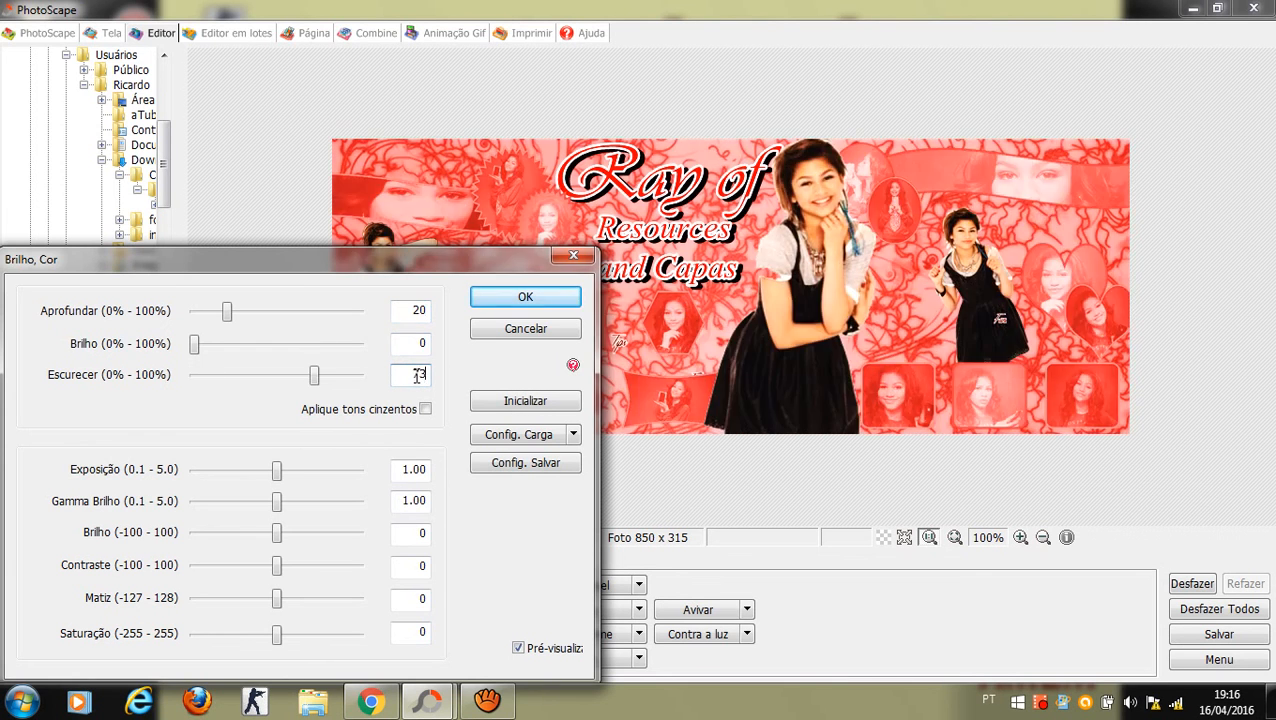
key("Return")
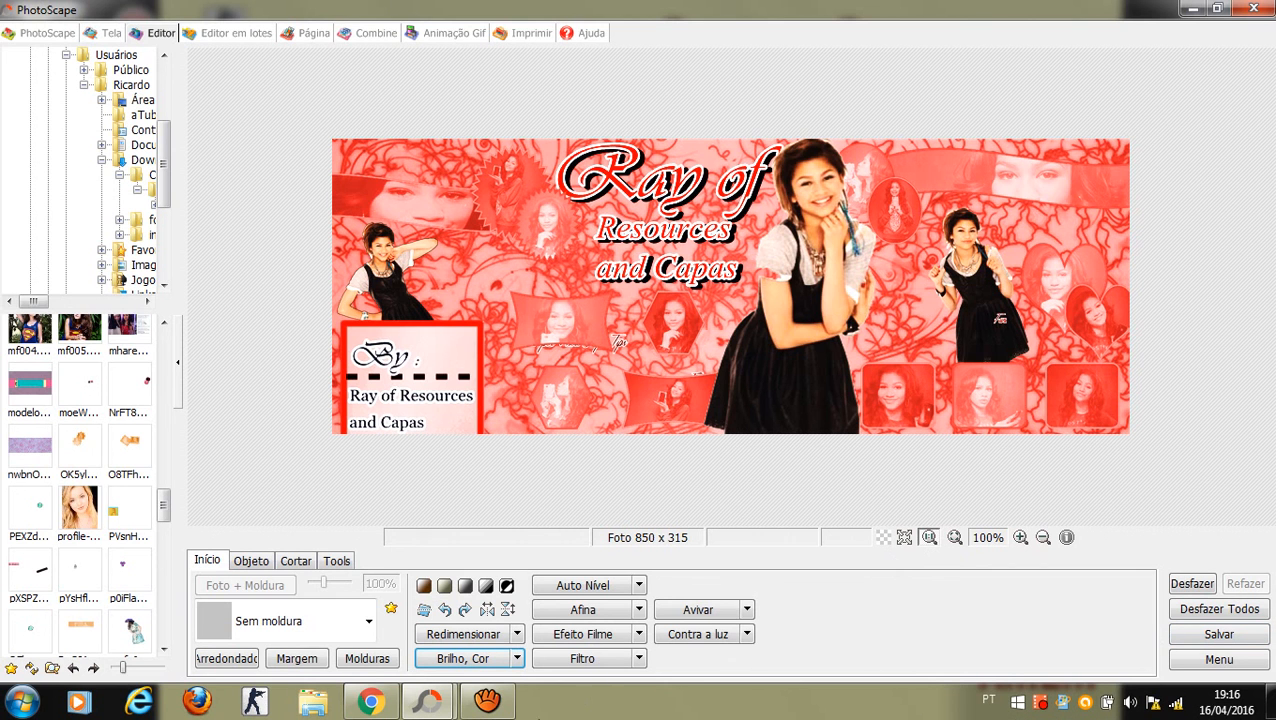
left_click(487, 701)
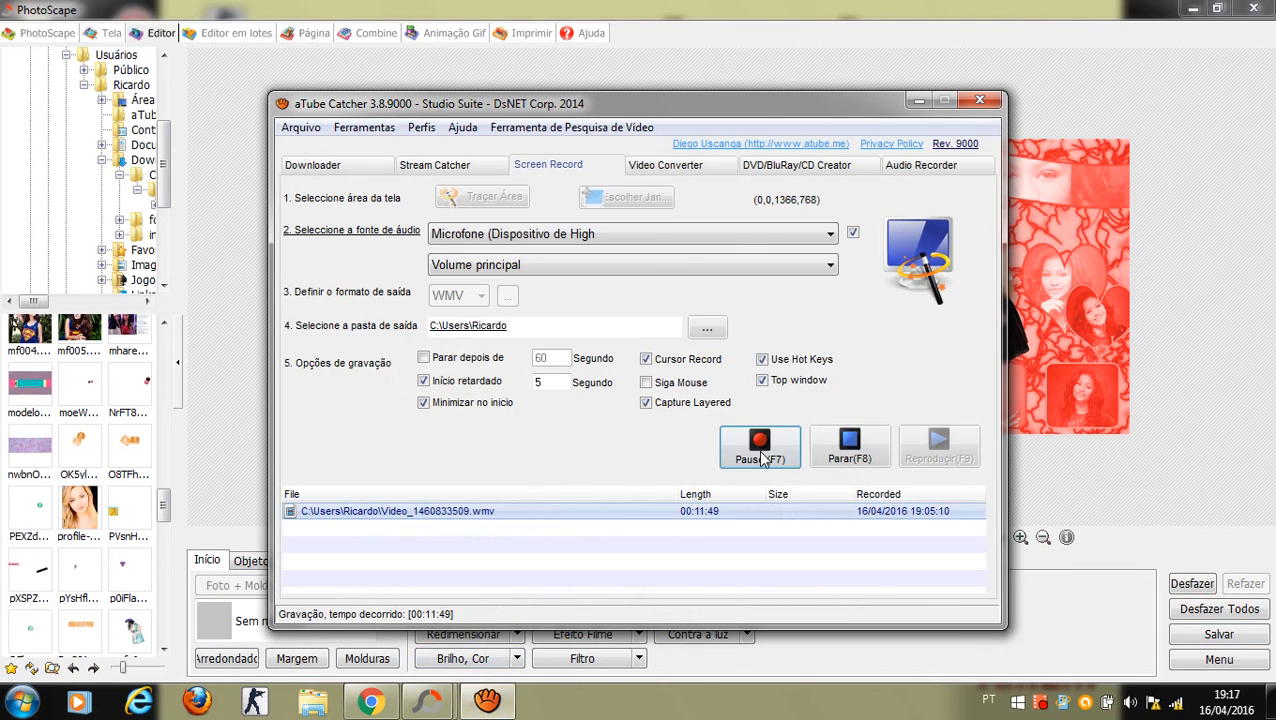